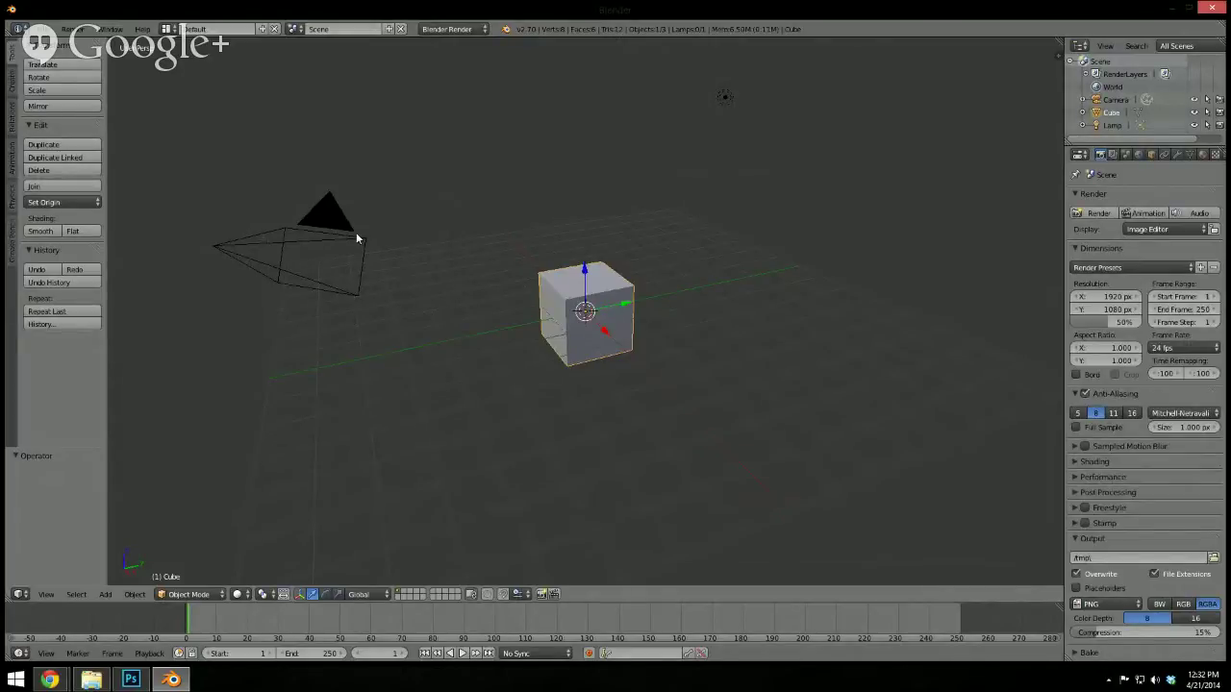
Delete the default camera and the lamp from the scene
middle_drag(411, 232, 417, 235)
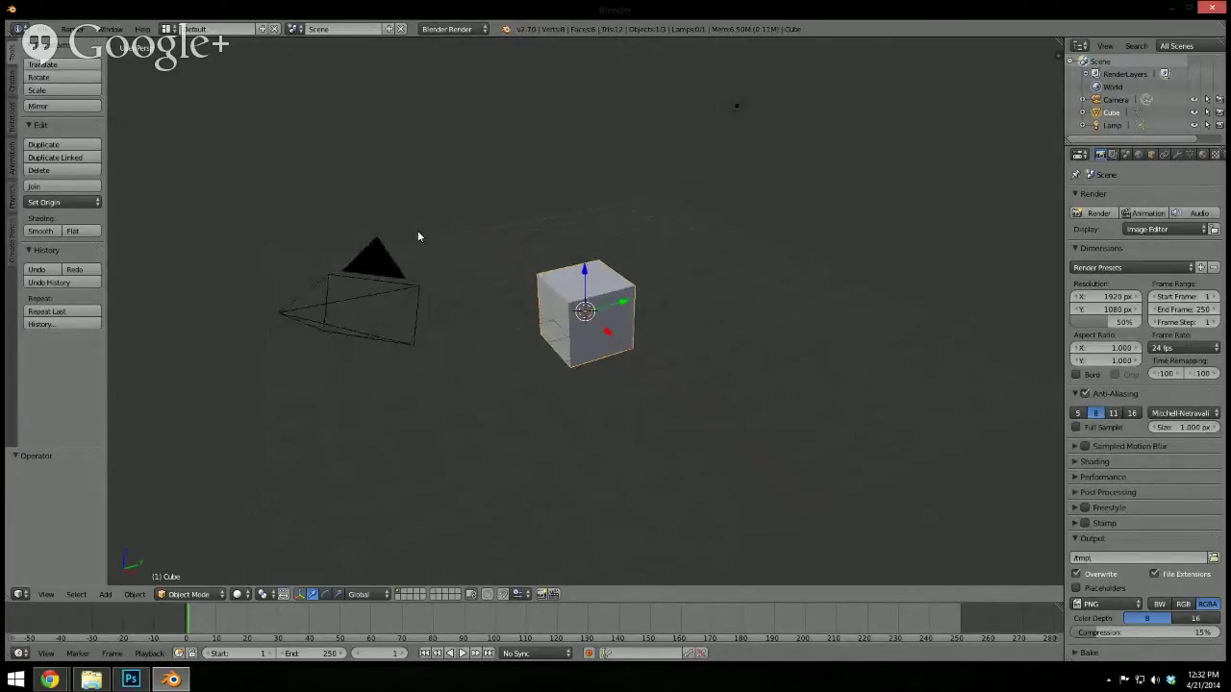
middle_drag(491, 217, 461, 235)
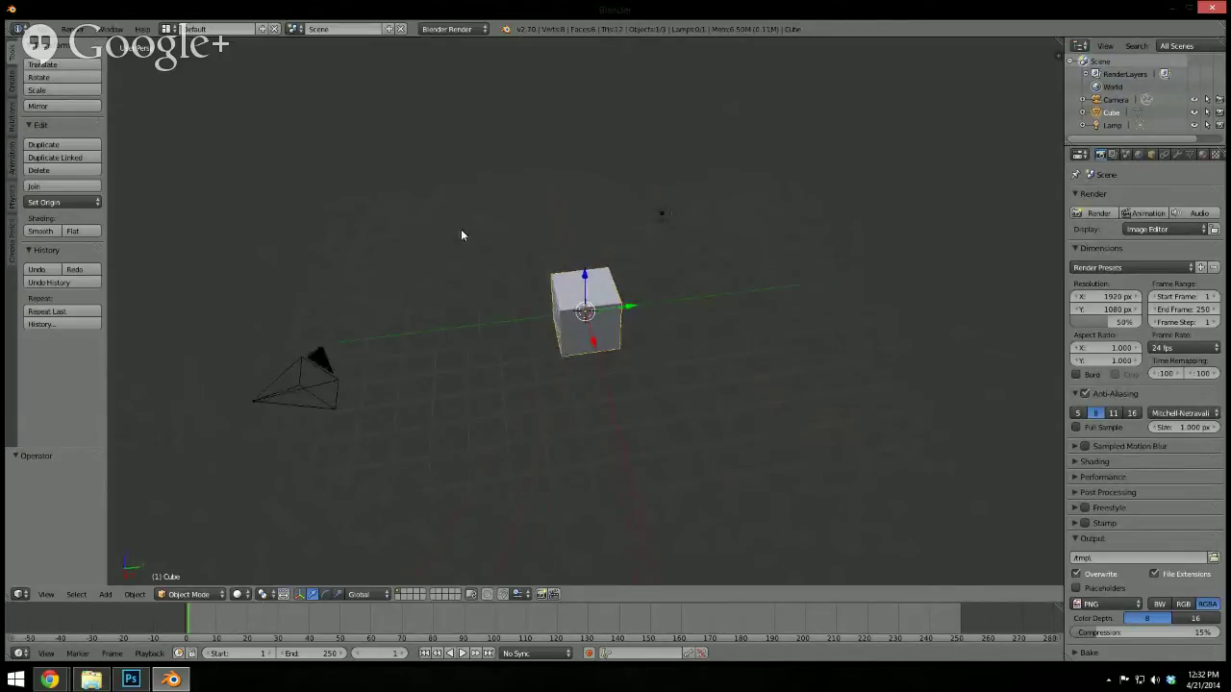
right_click(330, 381)
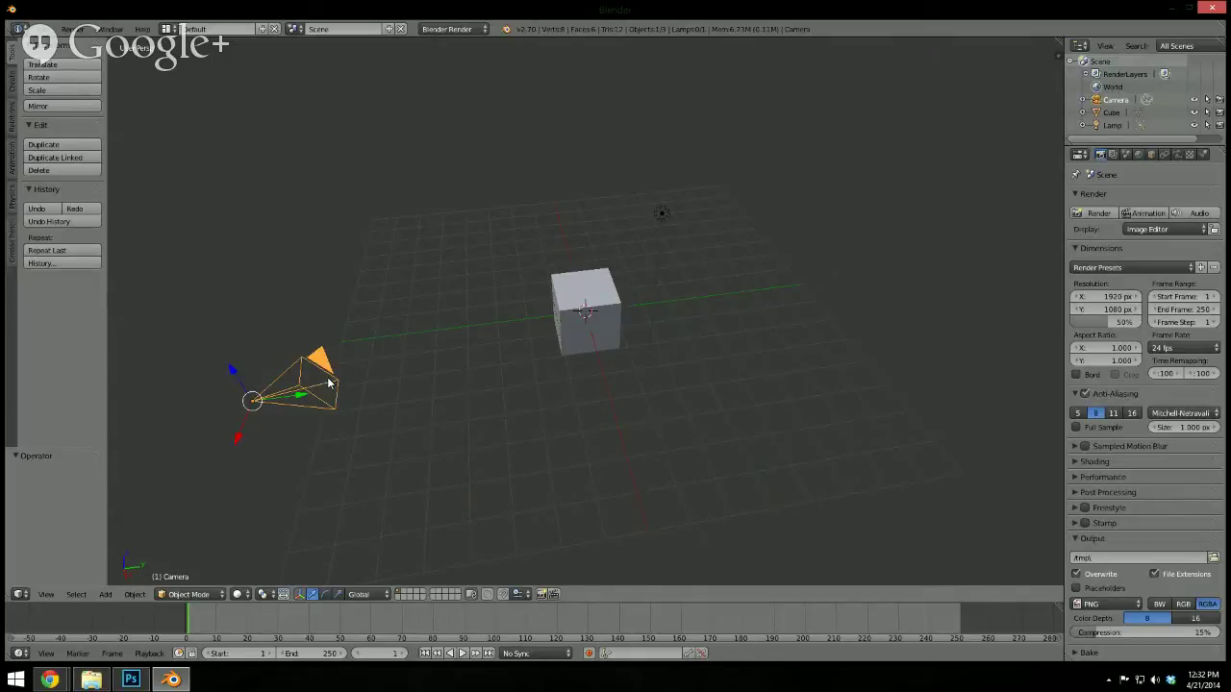
key(x)
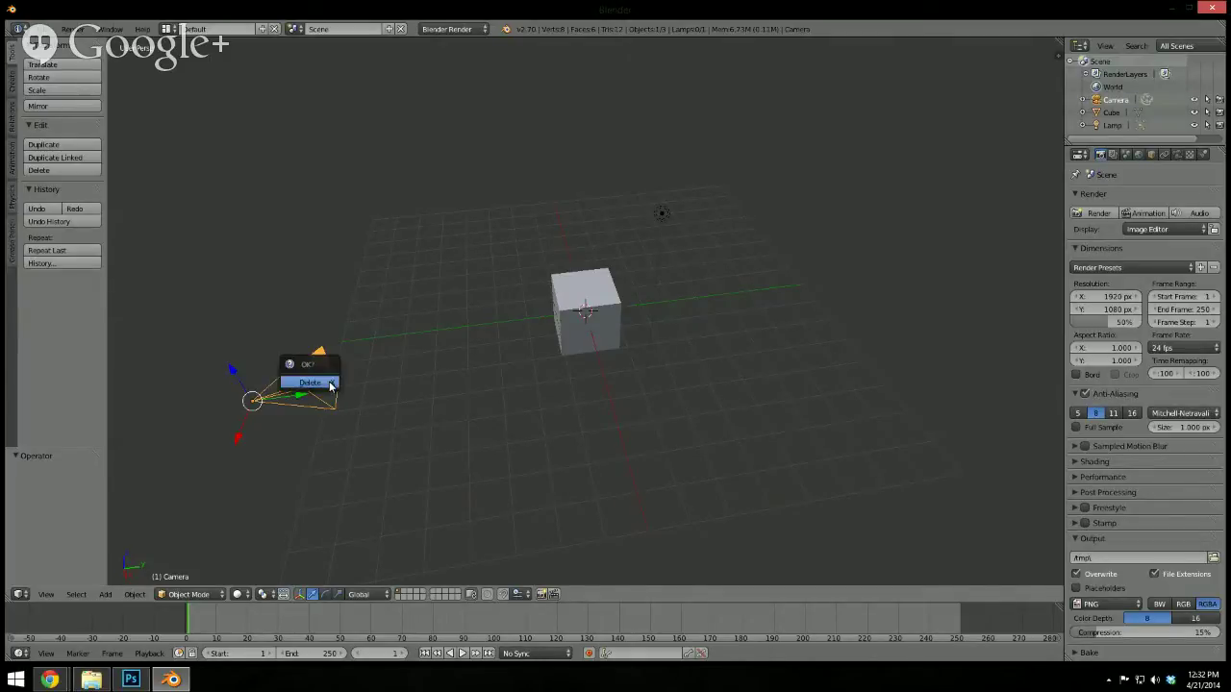
click(322, 380)
right_click(664, 213)
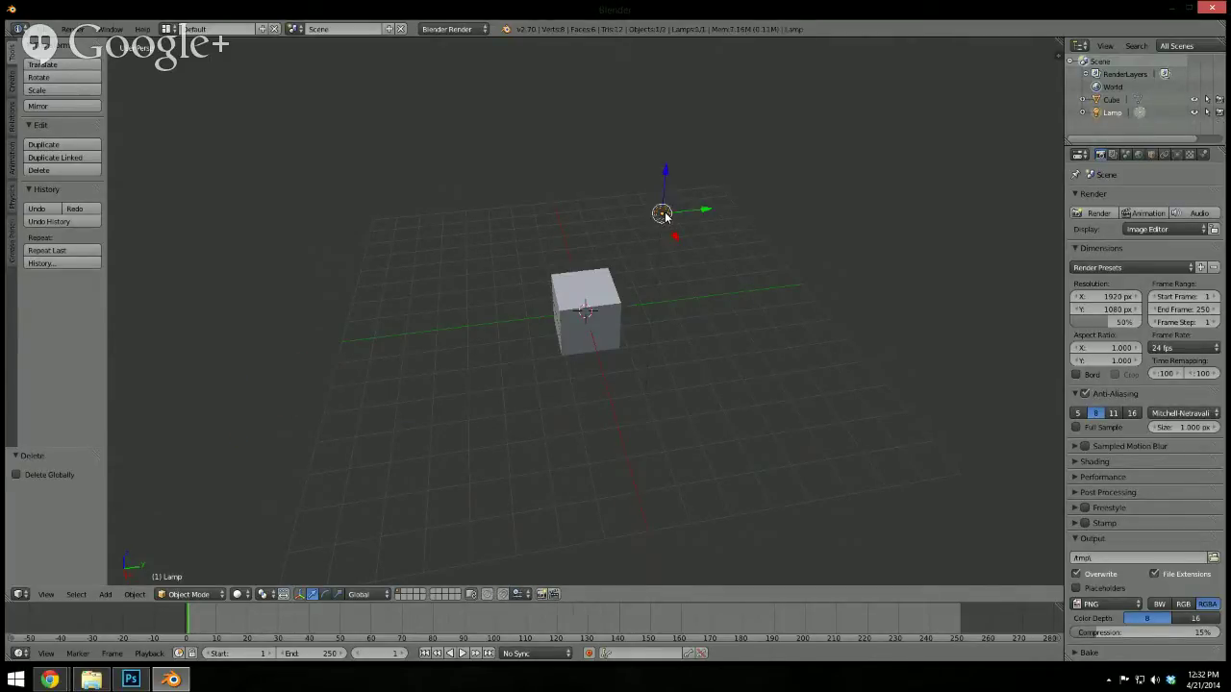
key(x)
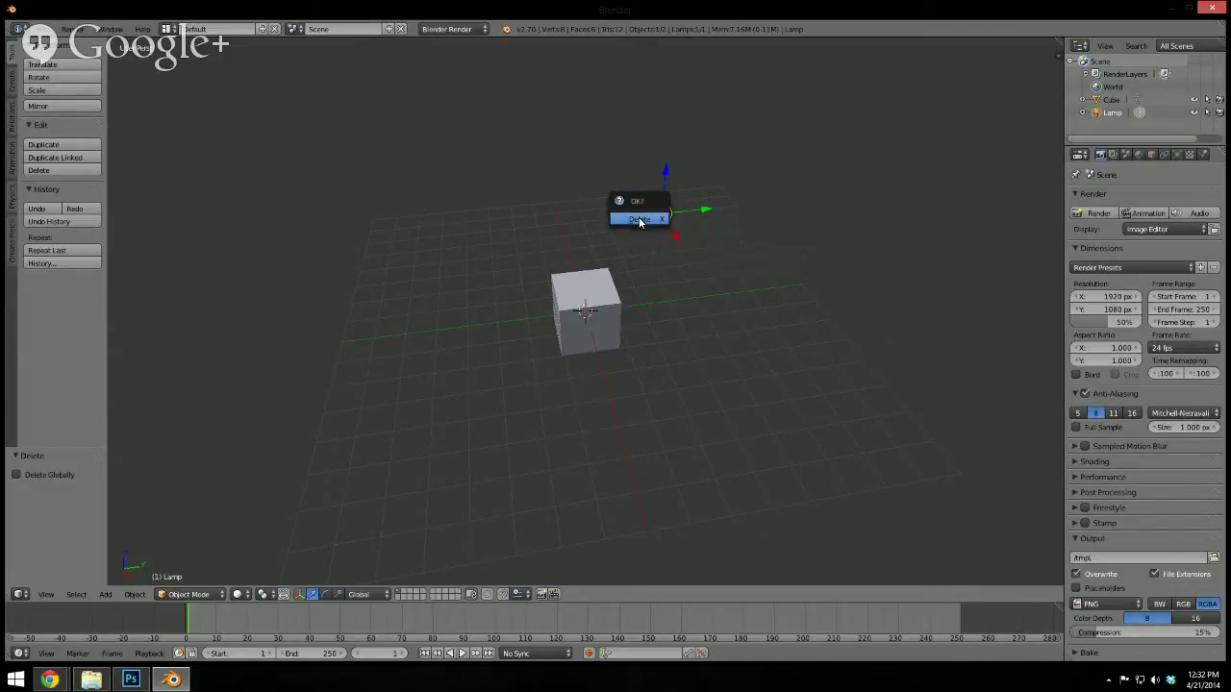
click(639, 220)
Select the default cube at the grid's centre and delete it
key(KP_7)
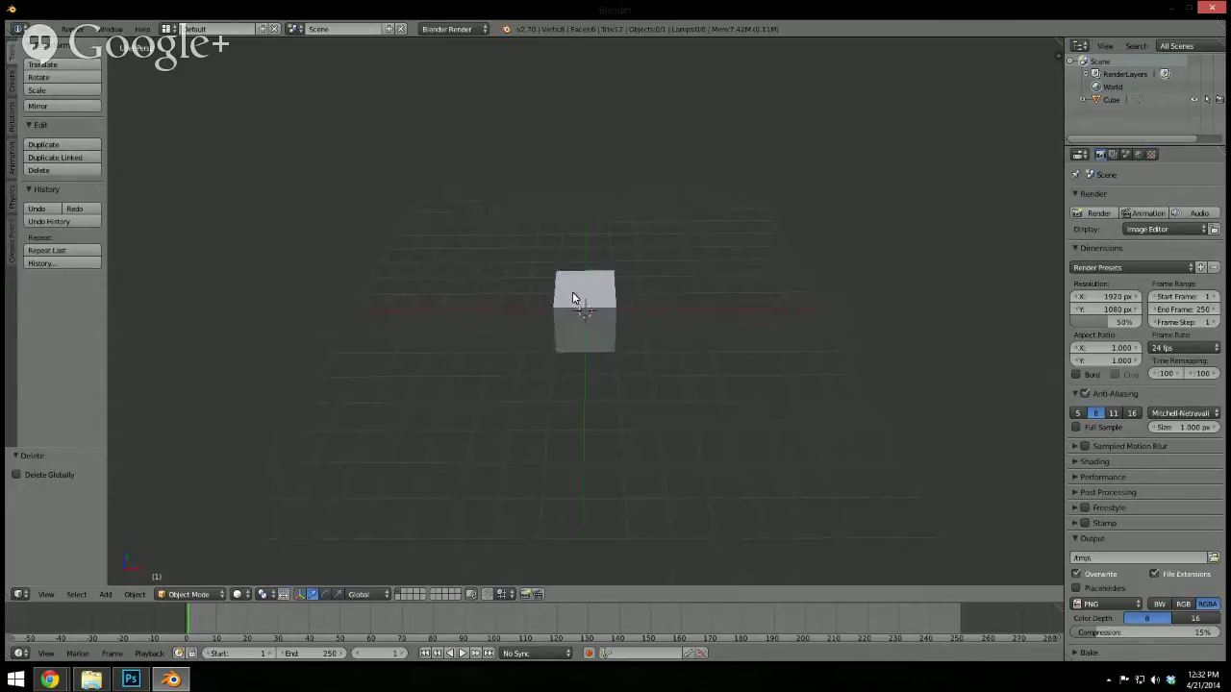
right_click(584, 289)
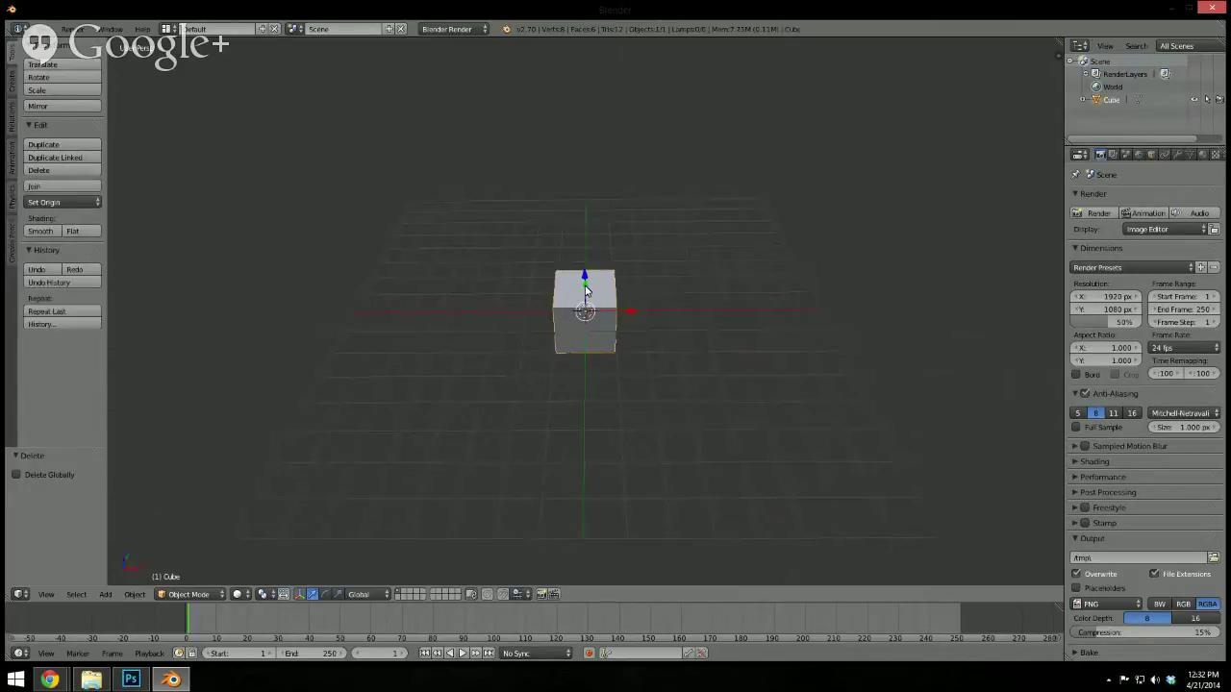
middle_drag(637, 278, 618, 298)
scroll(620, 302, up, 2)
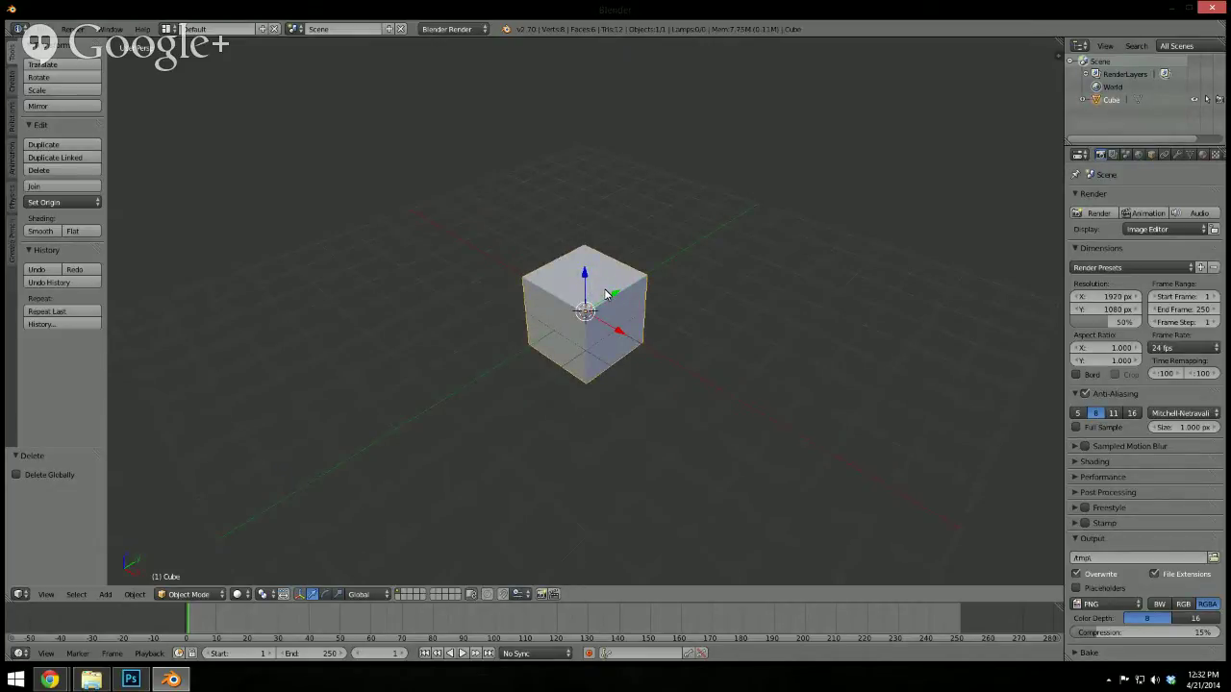
key(x)
click(598, 290)
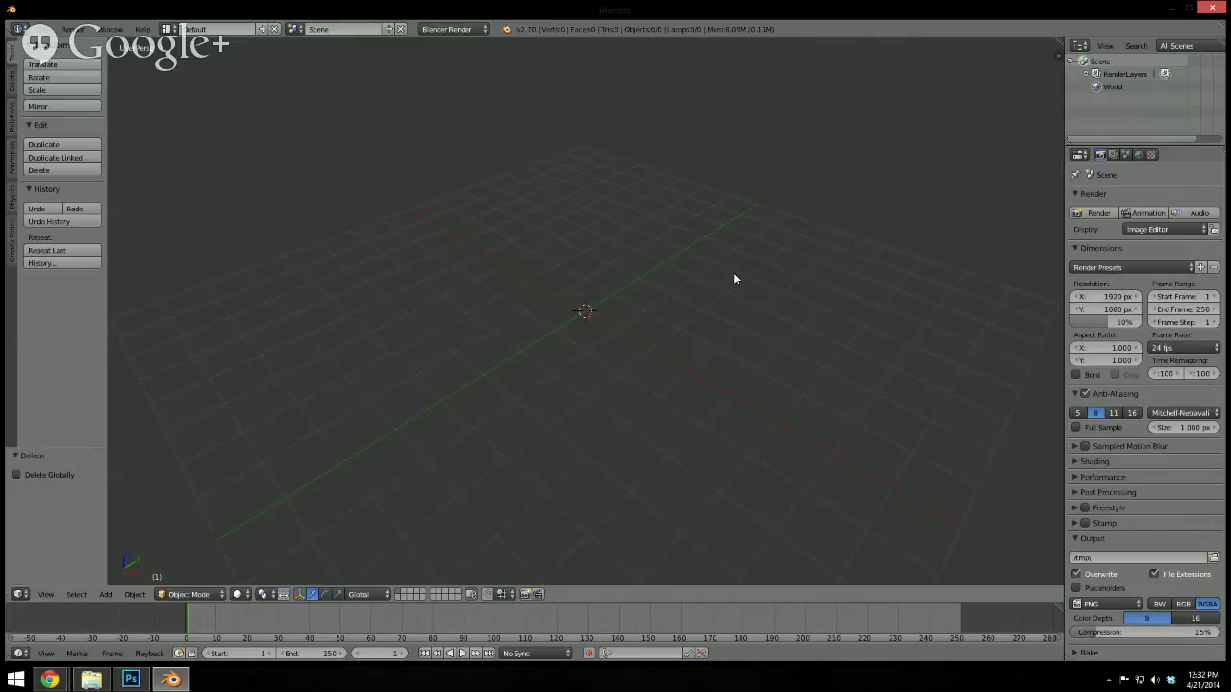
Show the 3D view's properties and reset all 3D cursor location values to their defaults
key(n)
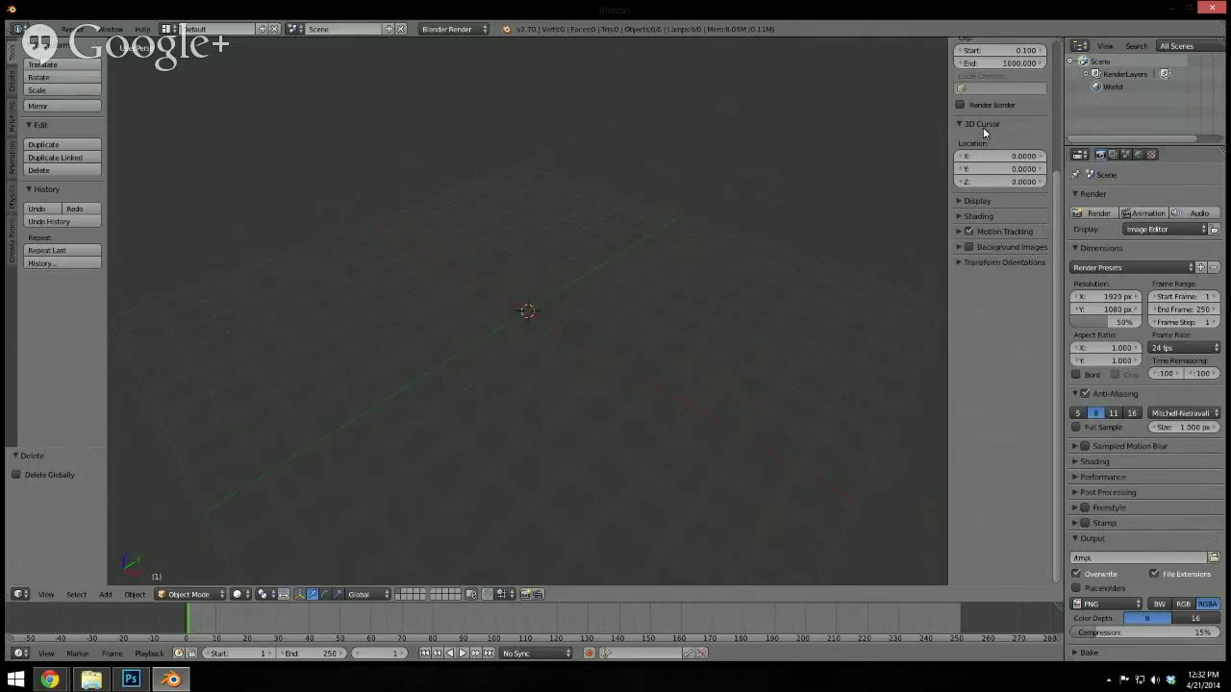
right_click(988, 173)
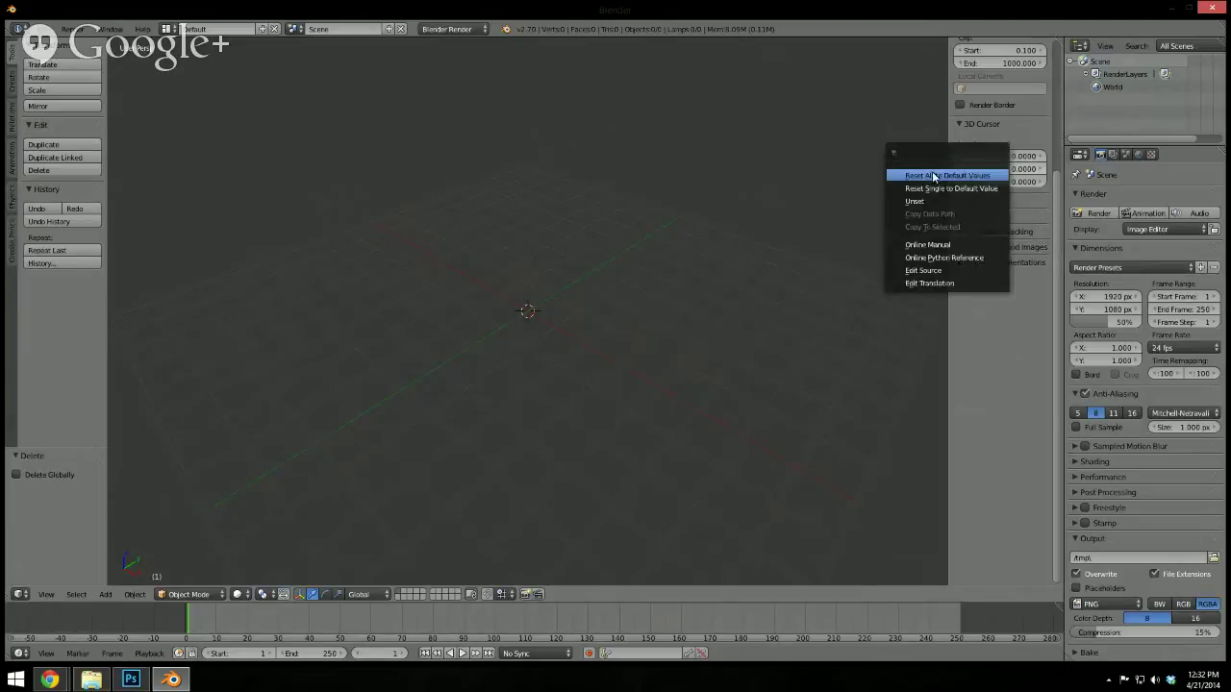
click(933, 176)
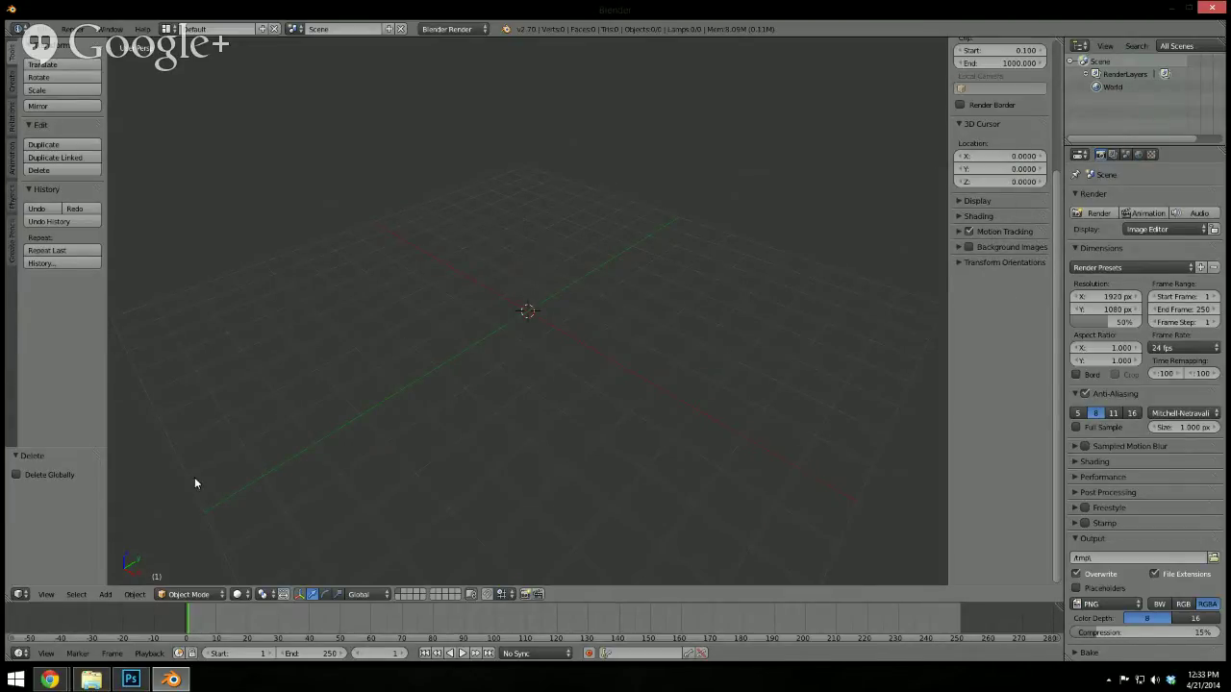
Add a plane mesh at the 3D cursor
click(105, 595)
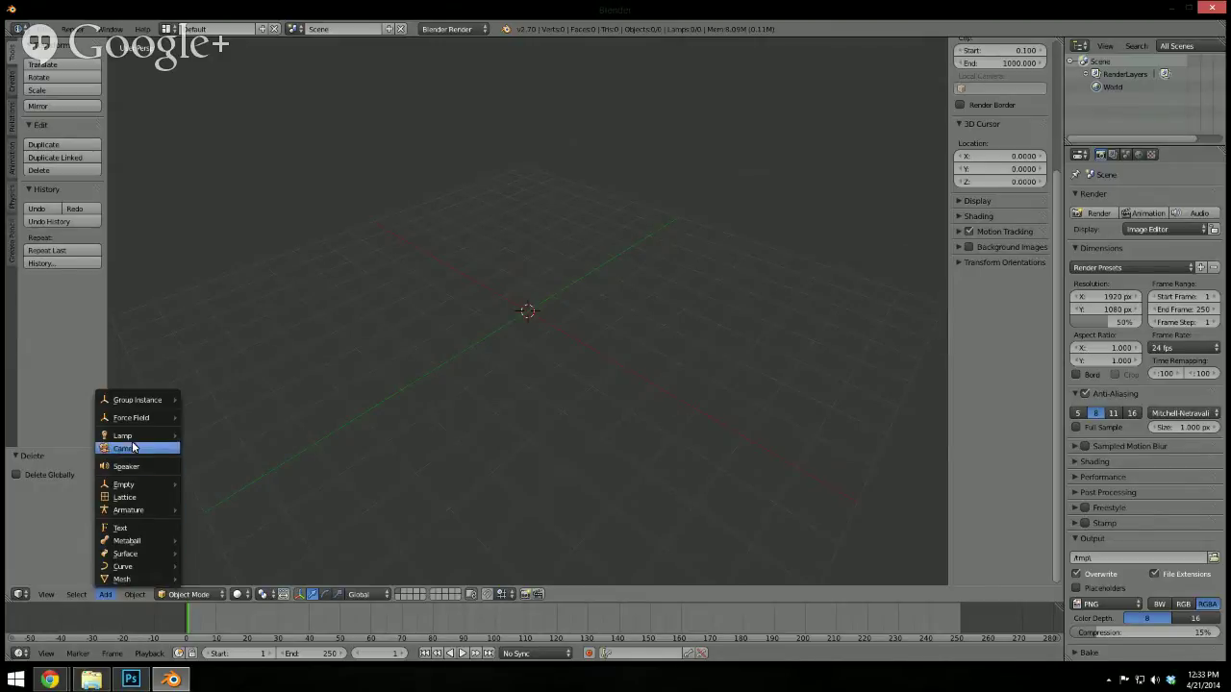
mouse_move(139, 438)
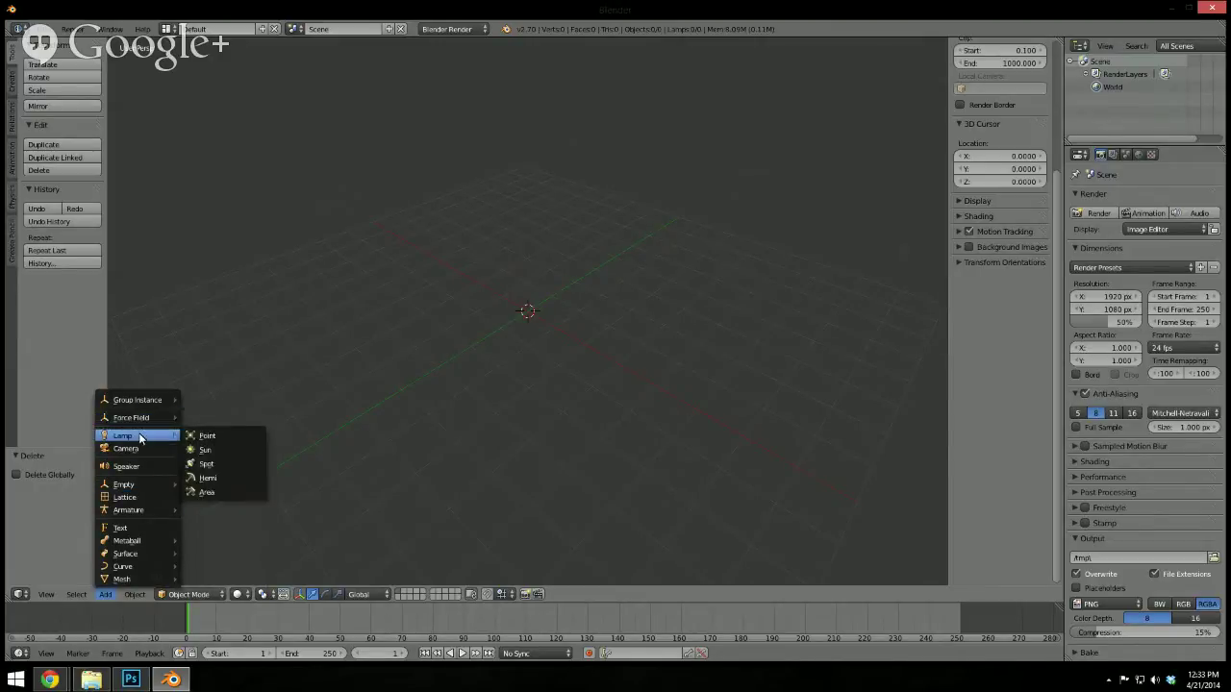
mouse_move(159, 580)
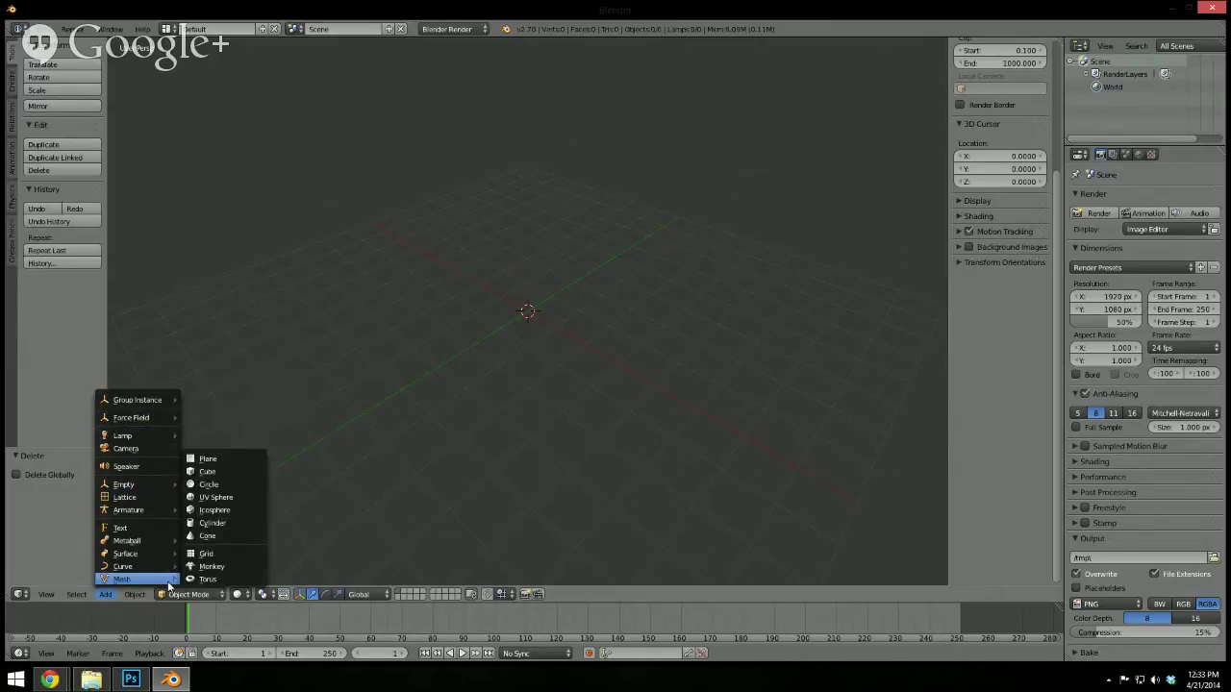
click(231, 459)
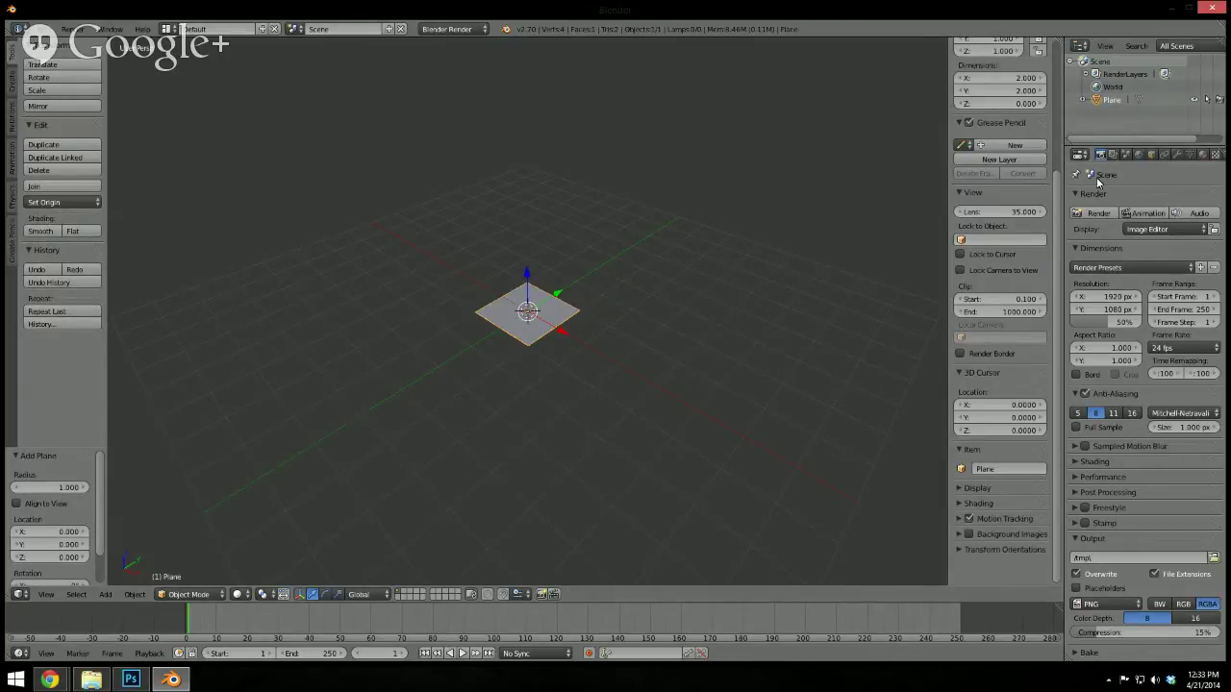
Merge the Outliner and Properties areas into one full-height area and set it to the Properties editor
drag(1067, 140, 1070, 200)
drag(1068, 87, 1068, 222)
click(1080, 50)
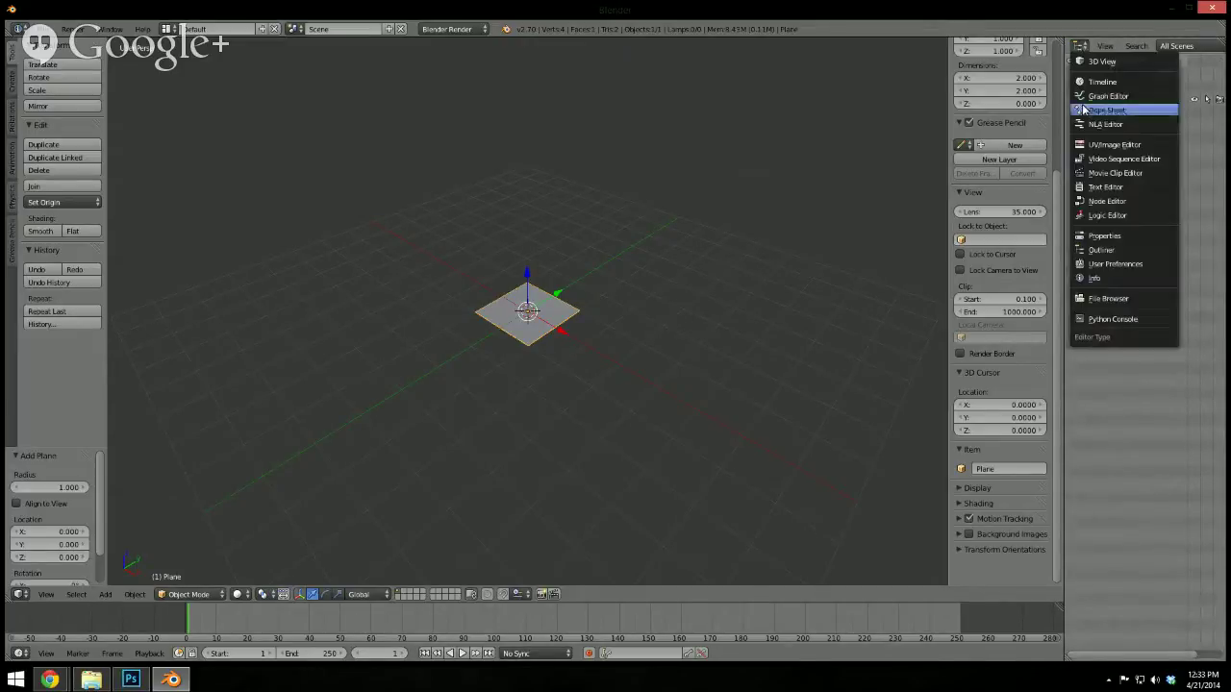
click(1101, 237)
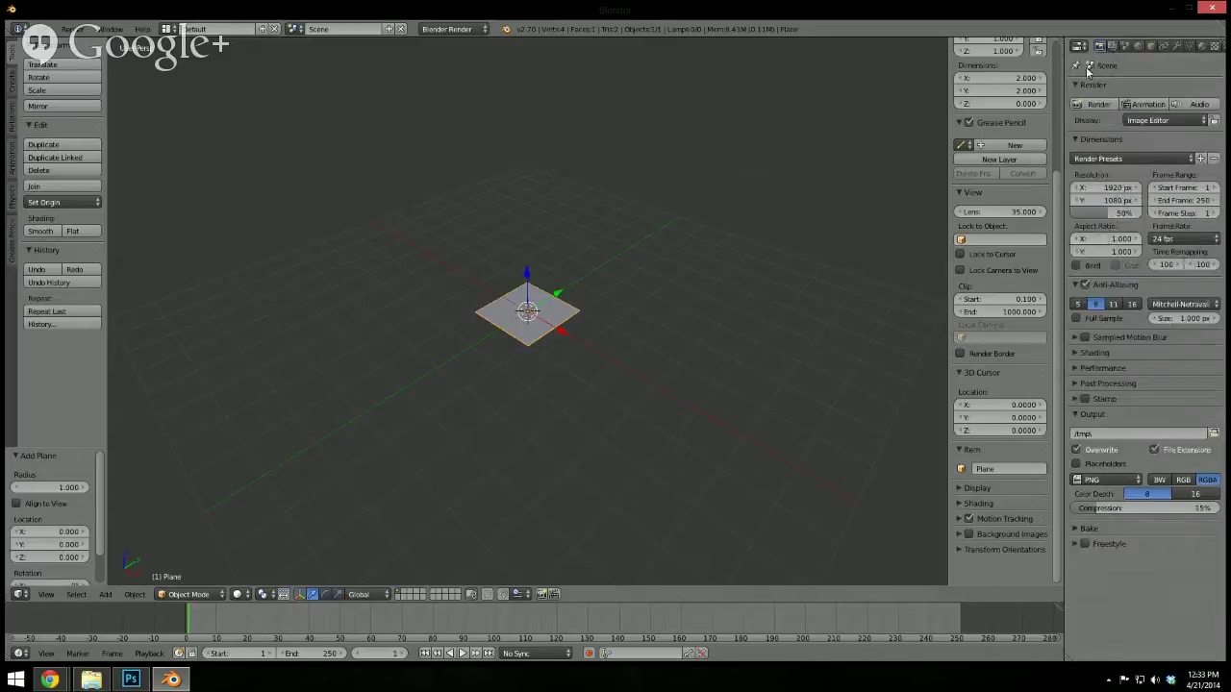
Split the 3D view into two side-by-side areas and open Map.png from the Desktop in a UV/Image Editor in the new area
drag(1061, 38, 611, 43)
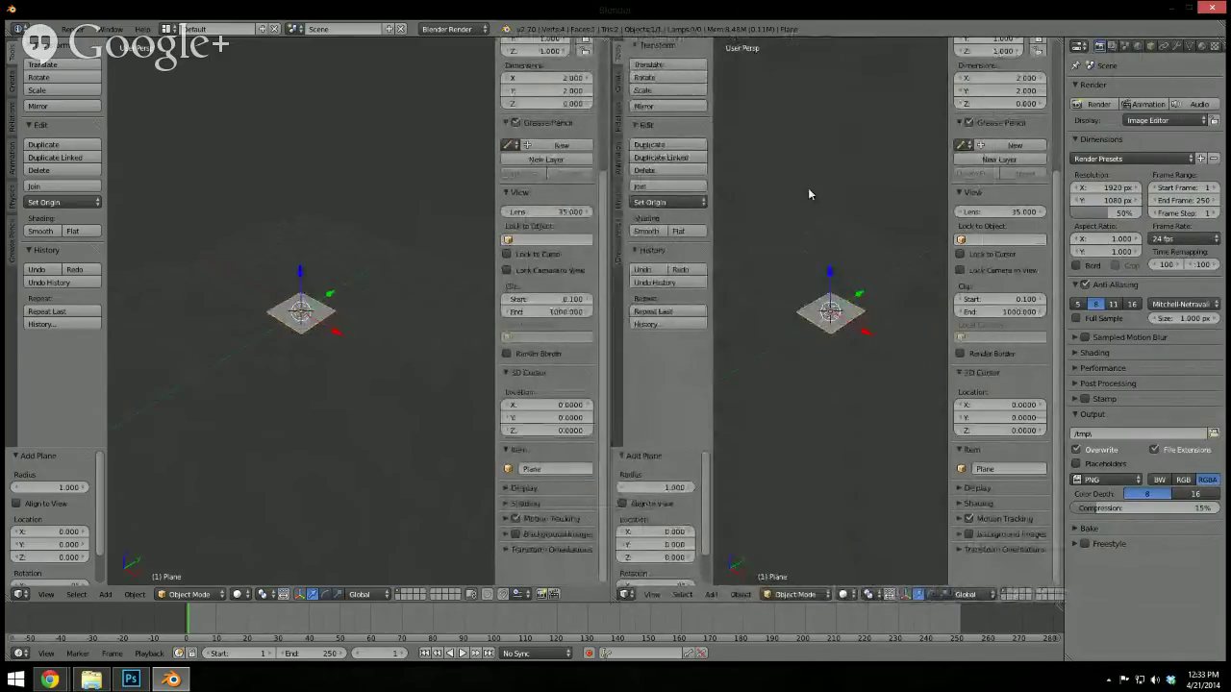
key(shift+F10)
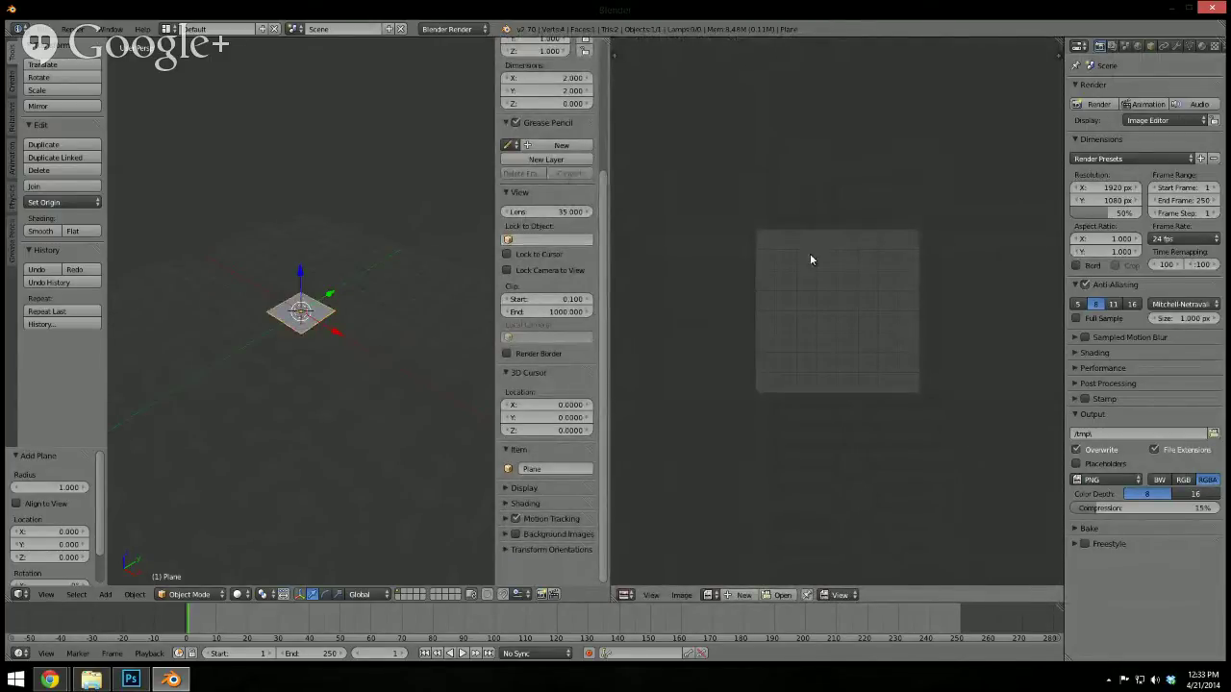
click(681, 595)
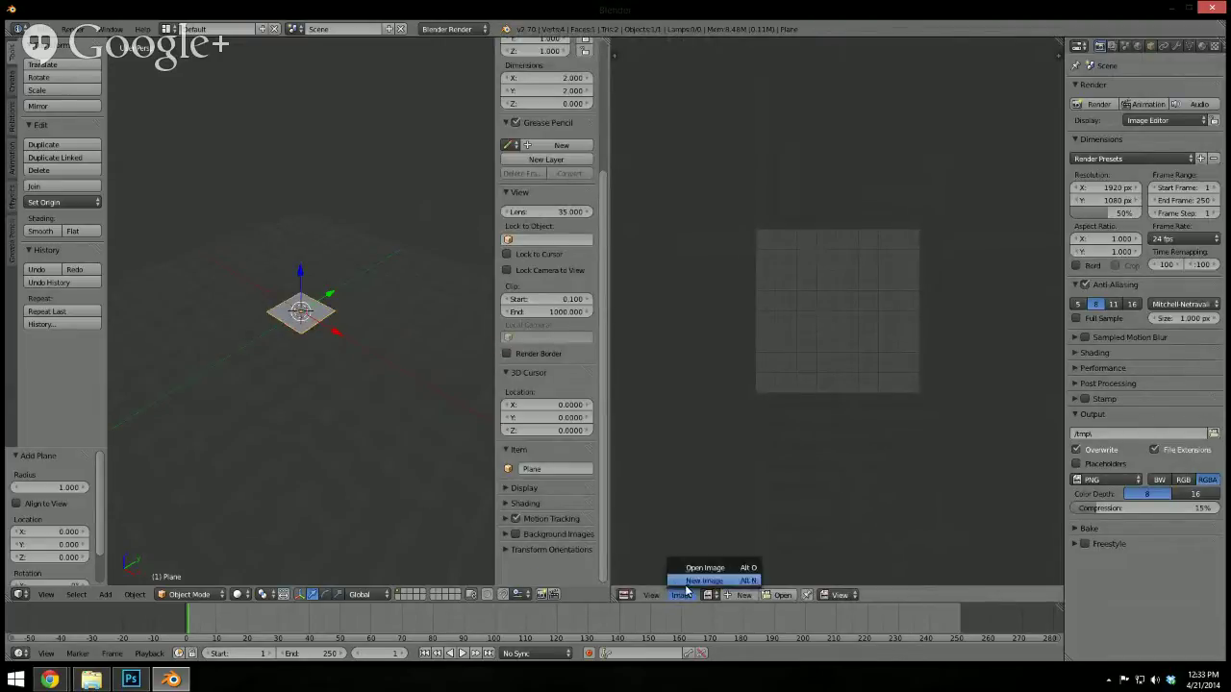
click(702, 568)
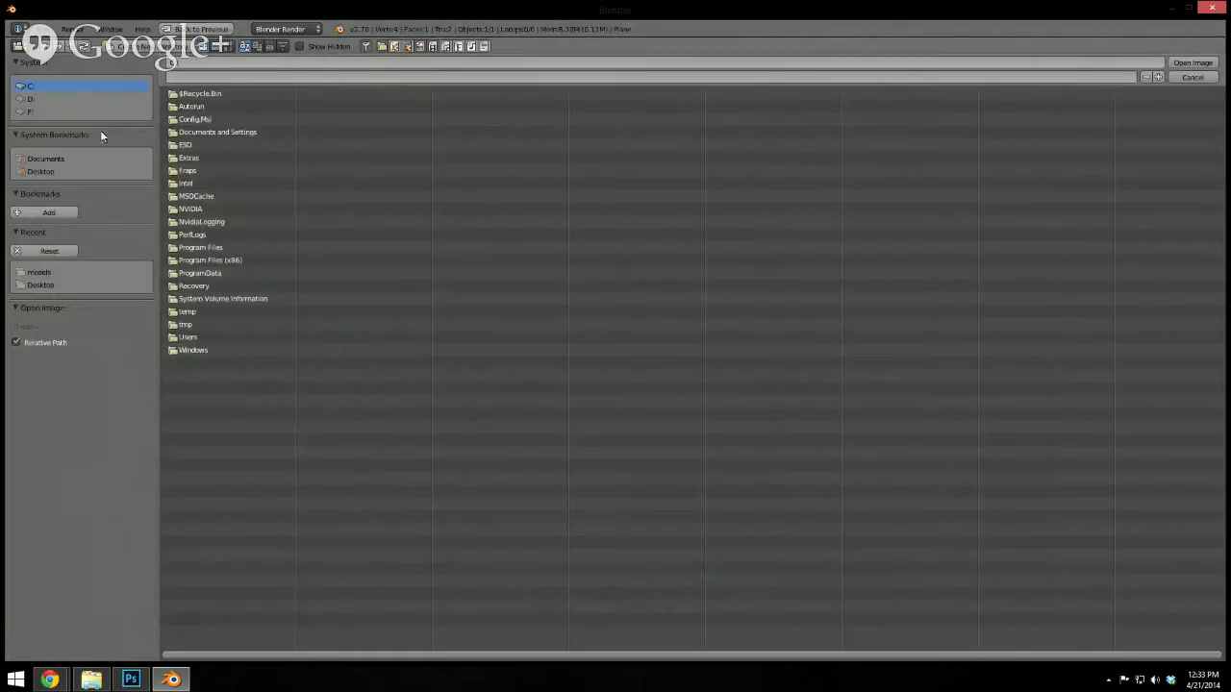
click(43, 171)
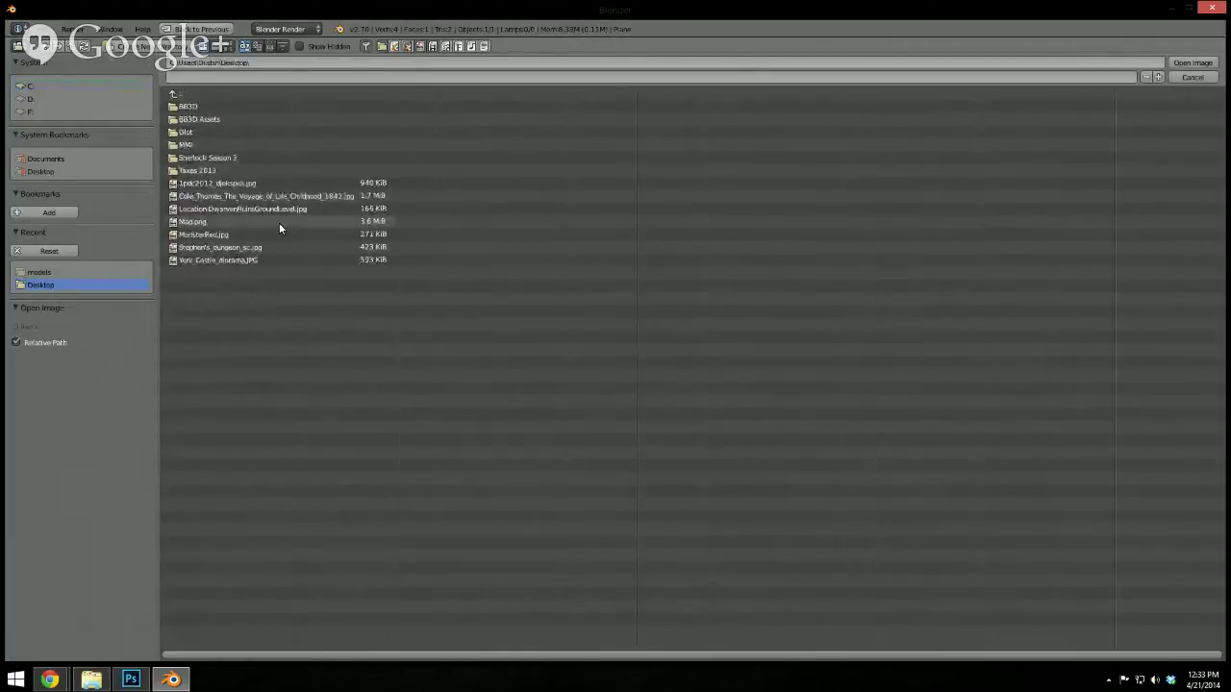
click(206, 223)
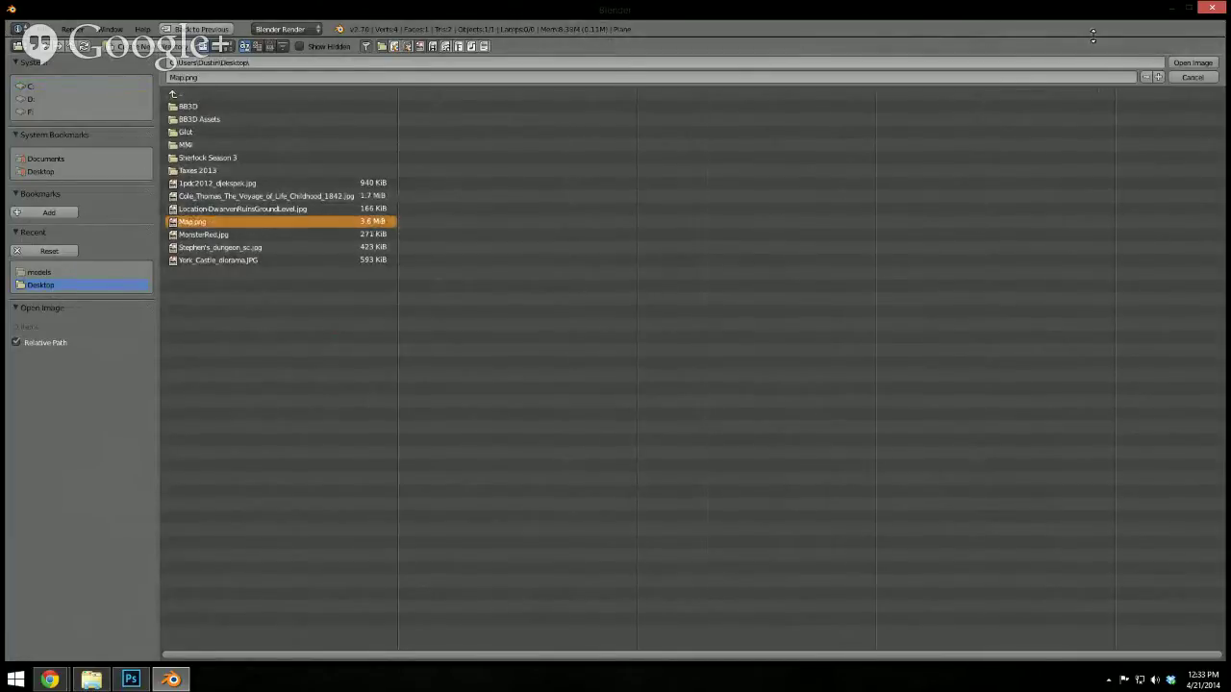
click(1192, 63)
key(Home)
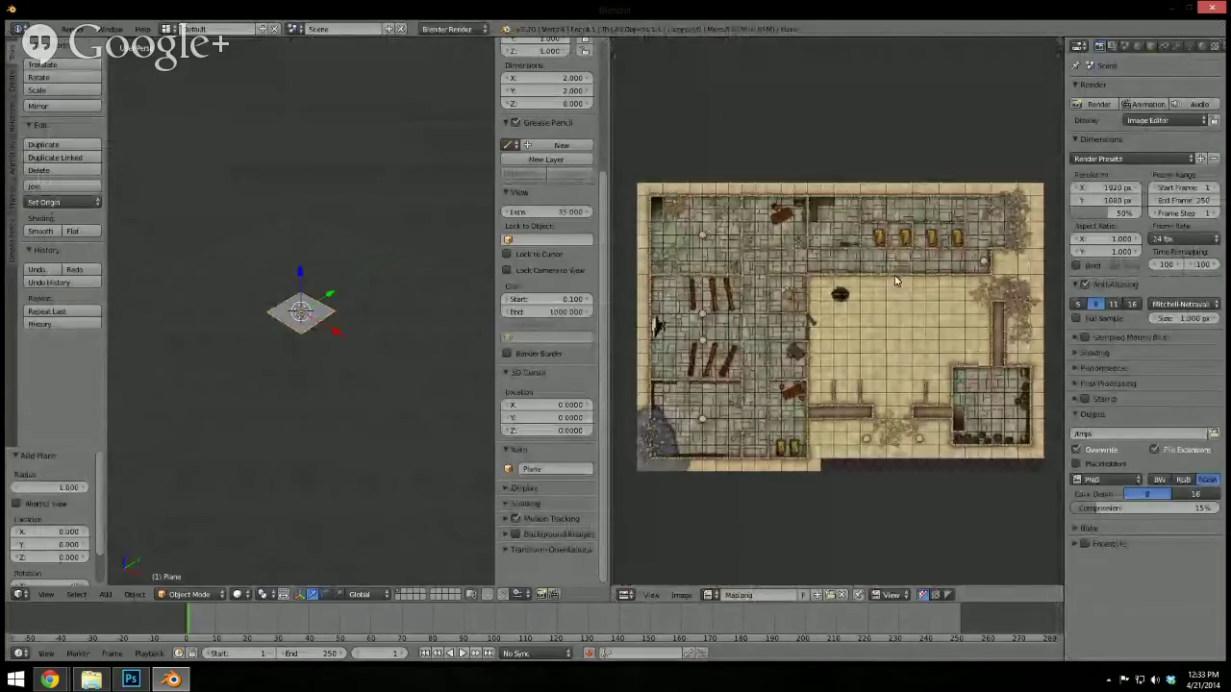
Examine the map image's grid squares against the plane in the 3D view, finishing with the plane in top view
mouse_move(901, 313)
middle_down()
mouse_move(892, 324)
mouse_move(884, 308)
mouse_move(891, 319)
middle_up()
scroll(892, 318, down, 1)
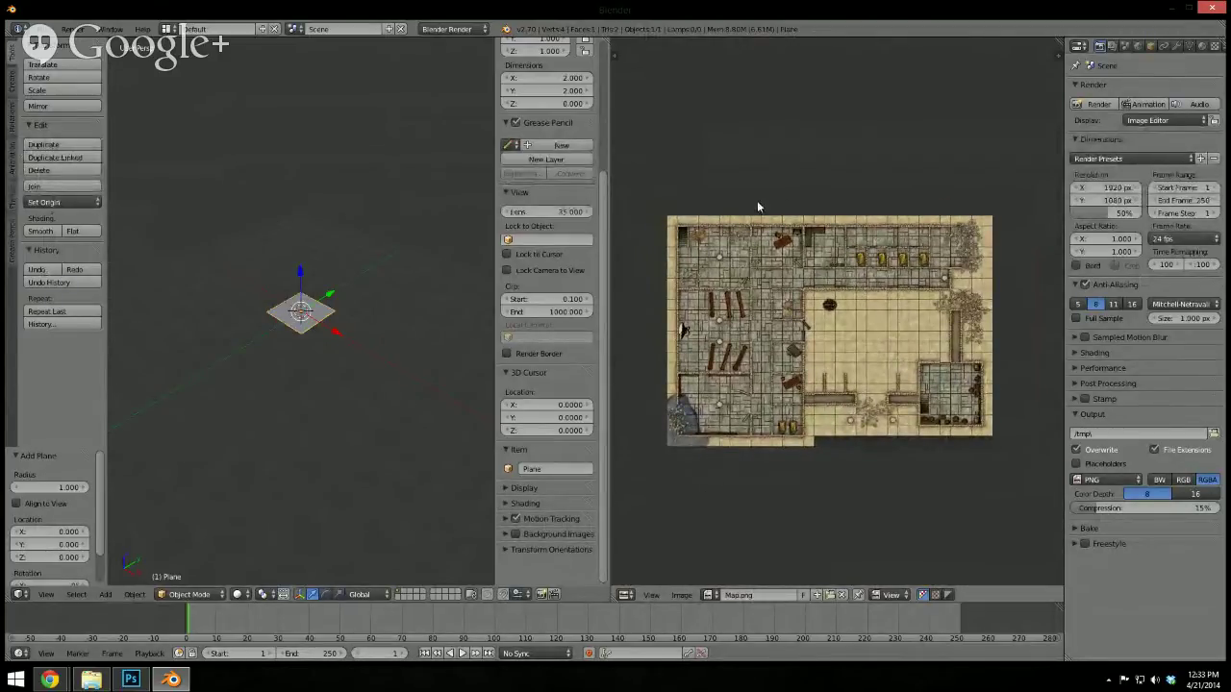
middle_drag(313, 303, 340, 320)
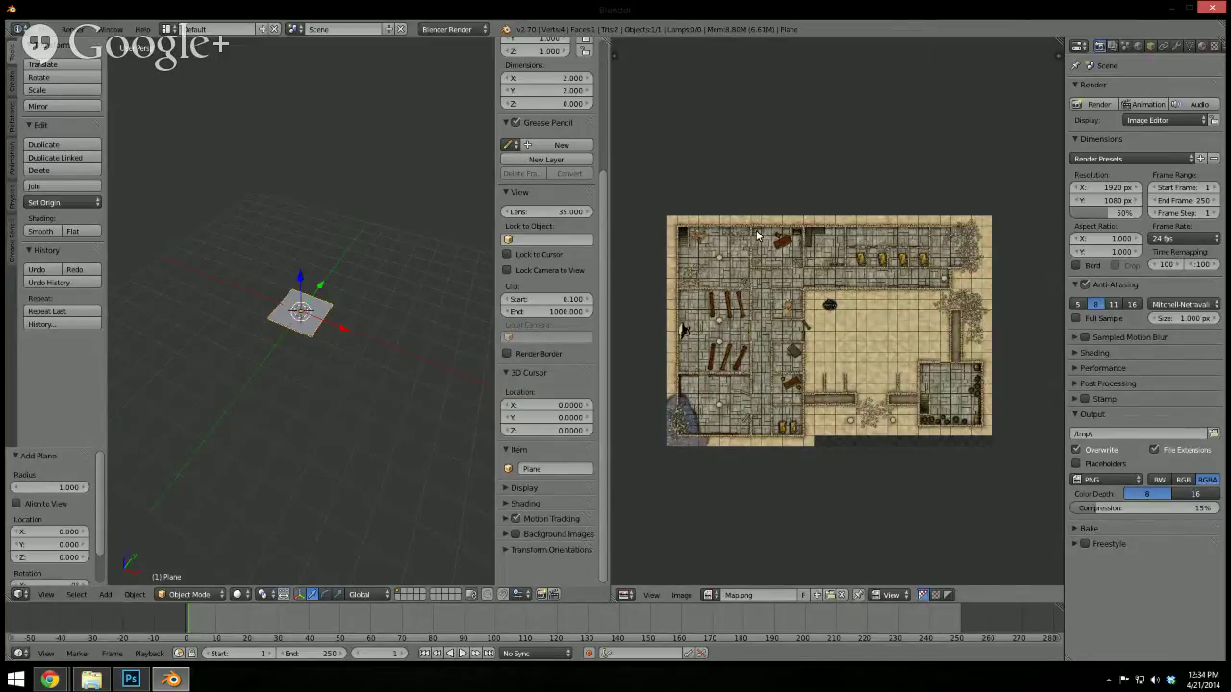
scroll(855, 322, up, 7)
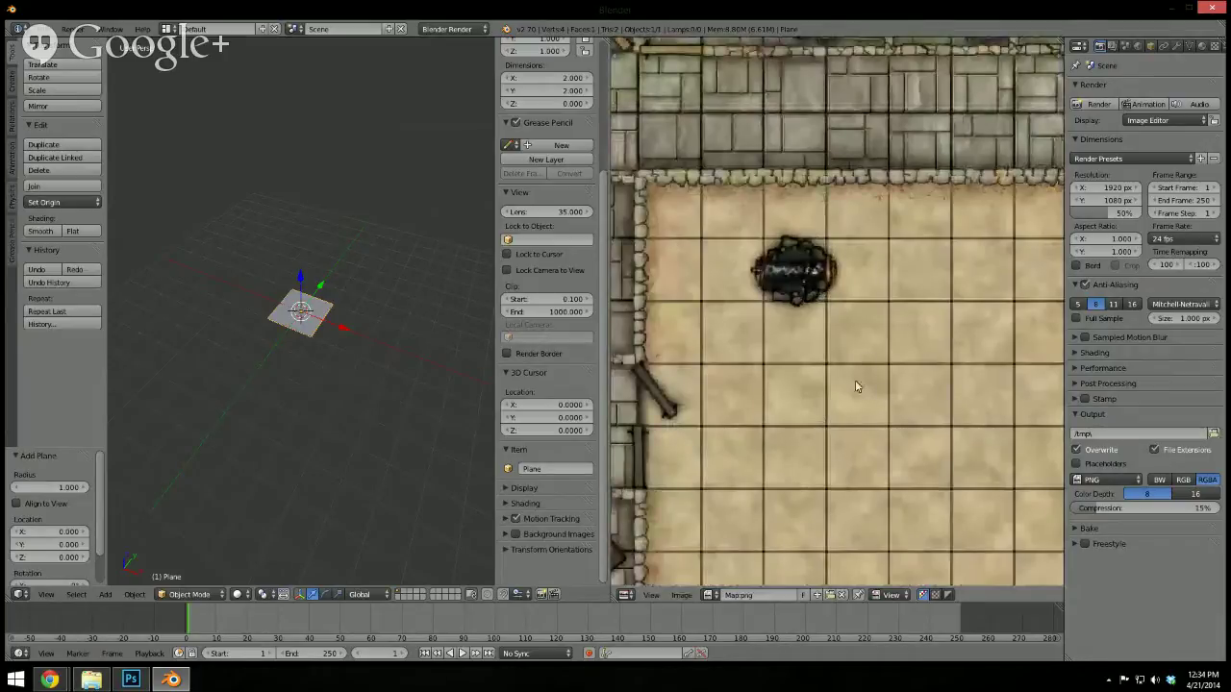
scroll(317, 354, up, 5)
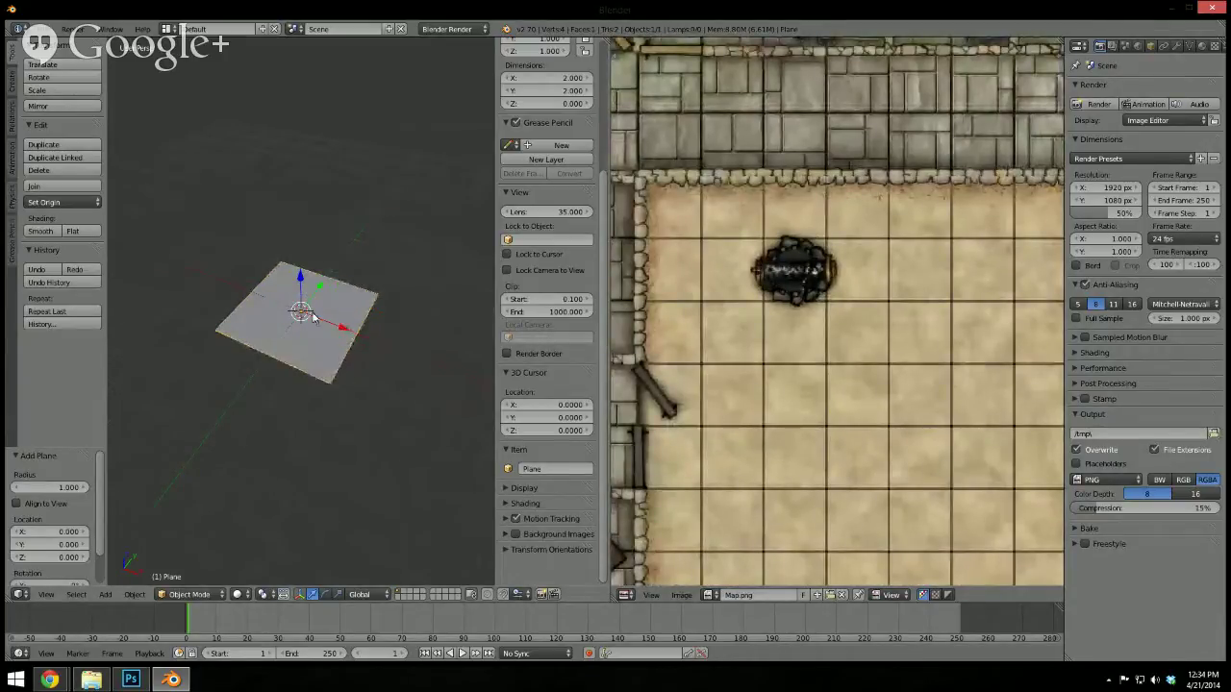
scroll(326, 356, down, 5)
middle_drag(327, 355, 355, 352)
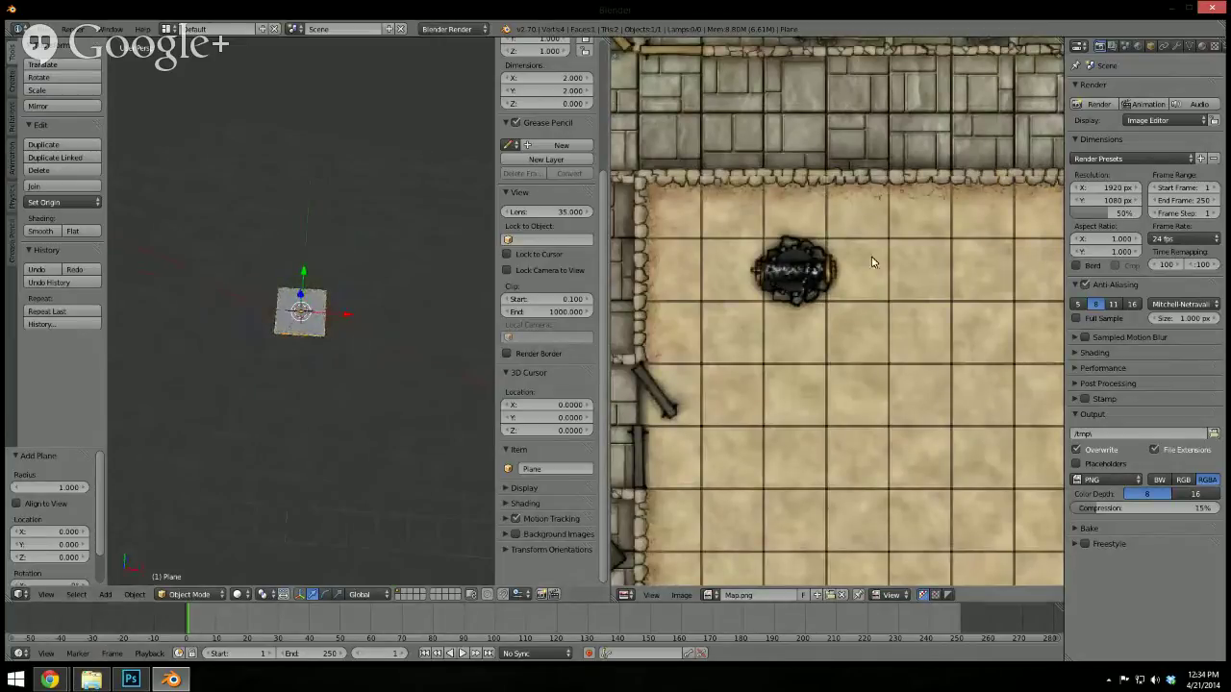
middle_drag(813, 324, 805, 311)
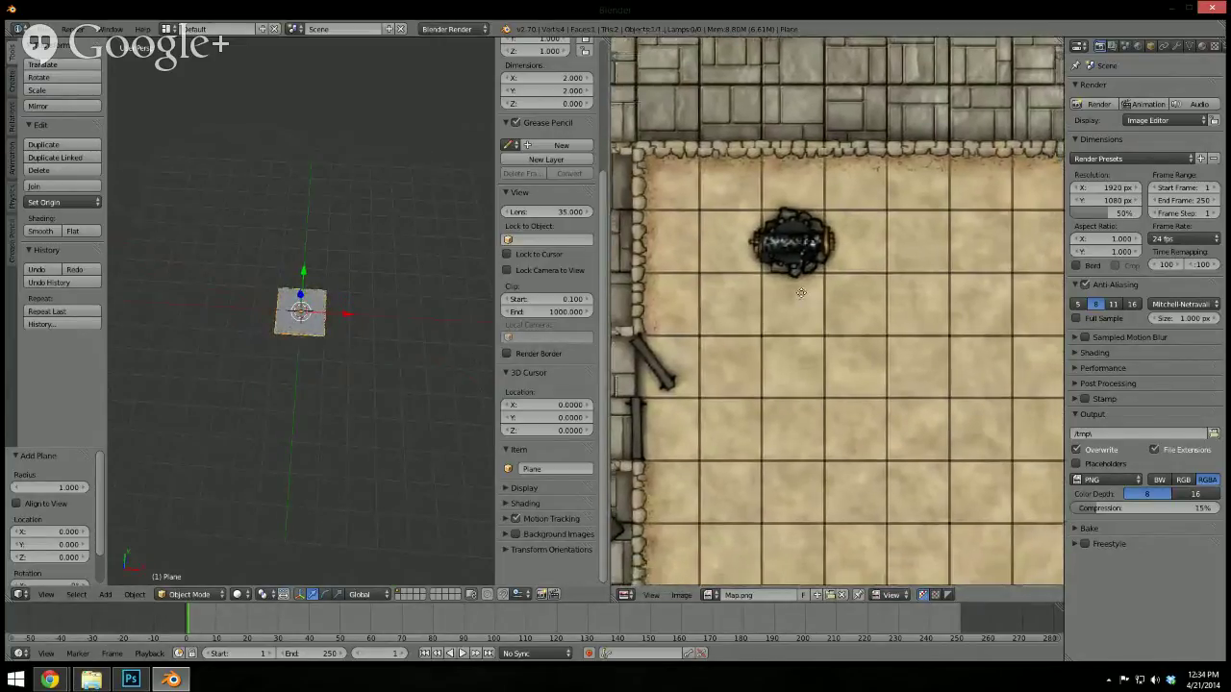
scroll(803, 299, down, 5)
scroll(803, 301, down, 1)
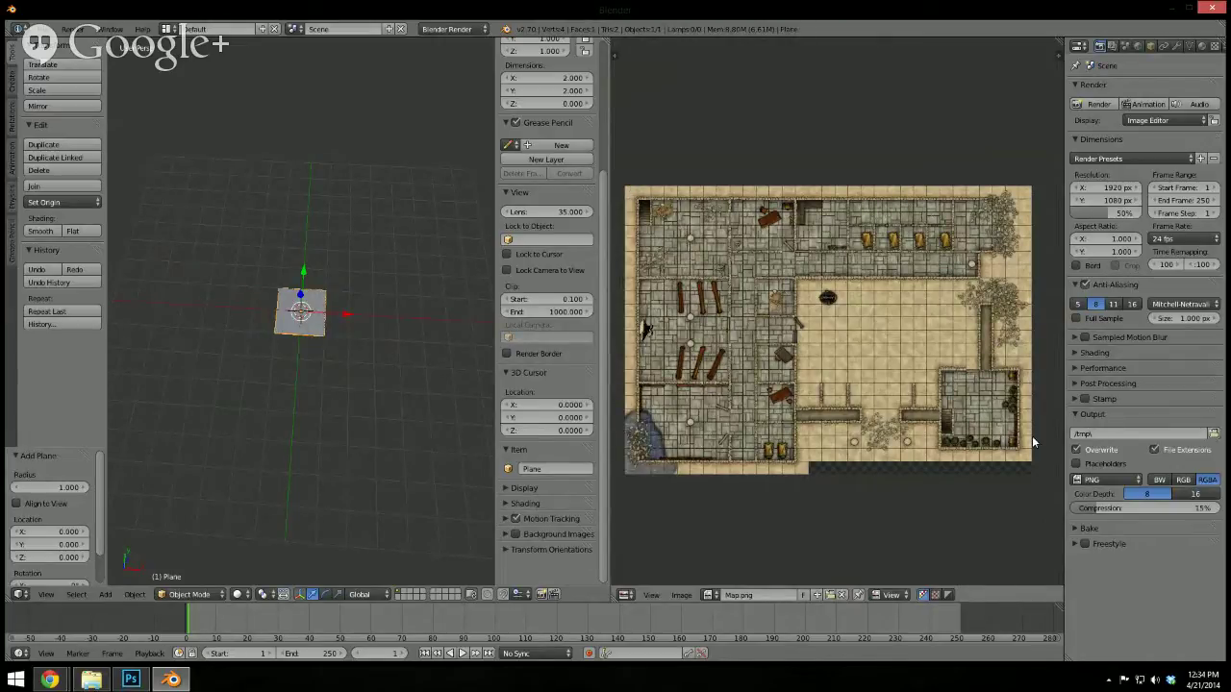
scroll(301, 271, down, 2)
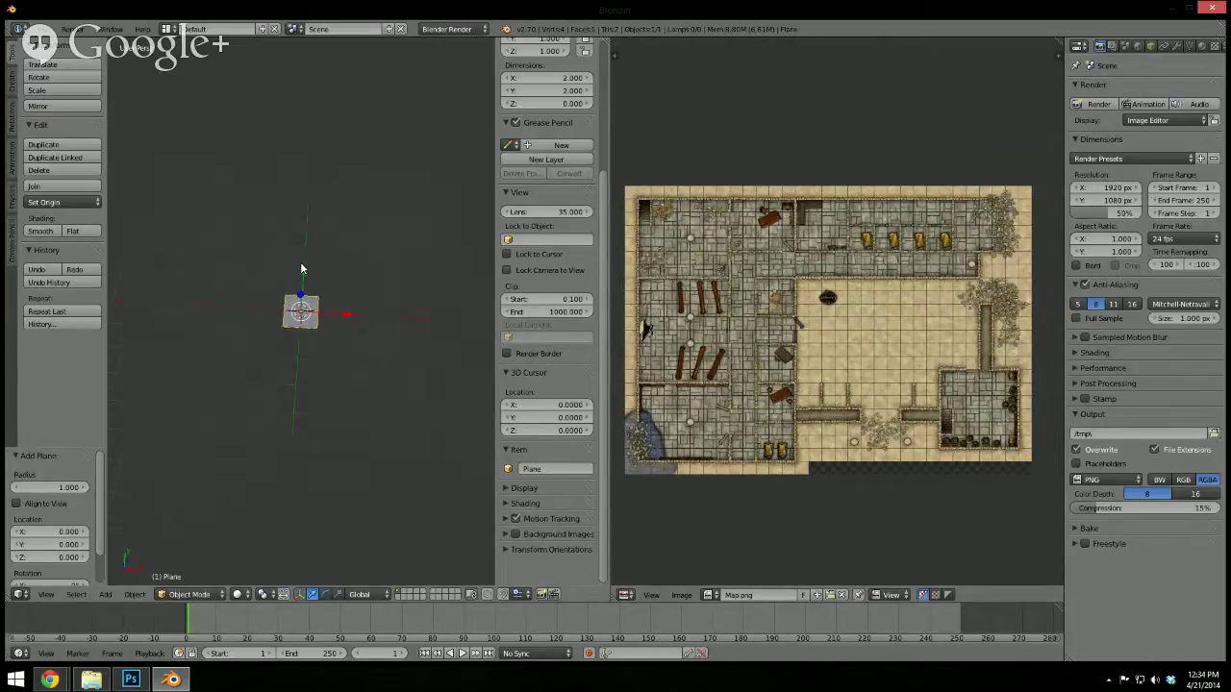
key(KP_7)
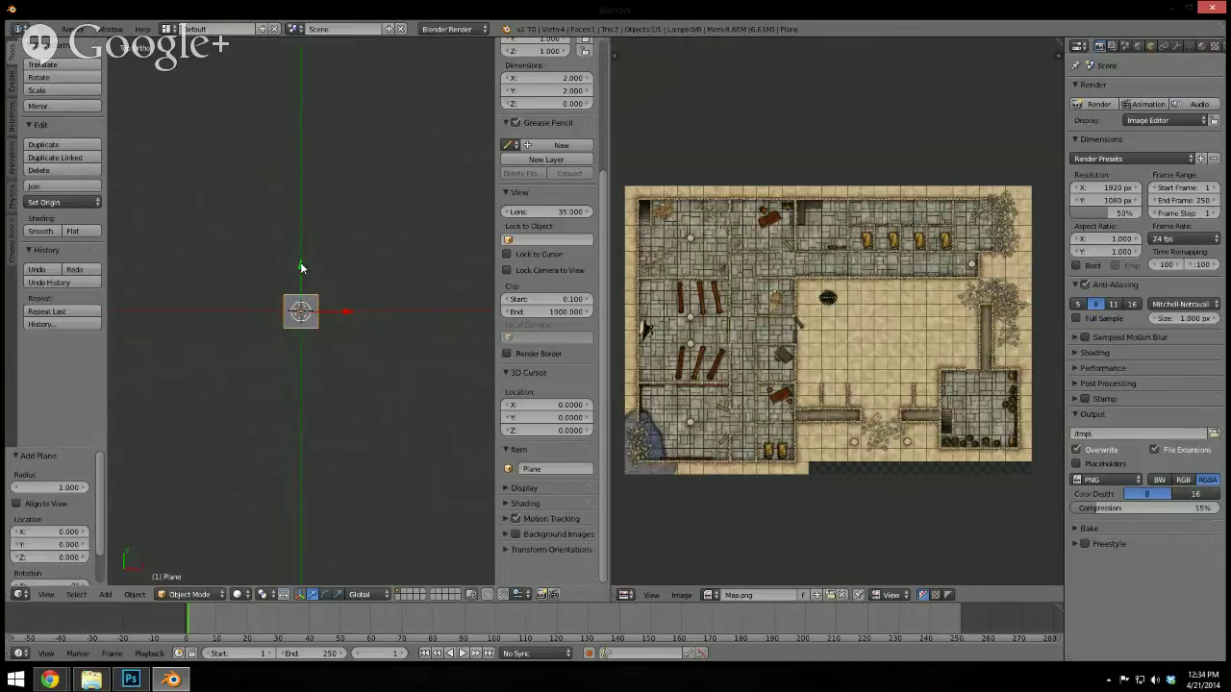
Switch the plane to Edit Mode and widen the 3D view, bringing up the sidebar's Transform values
scroll(301, 269, up, 2)
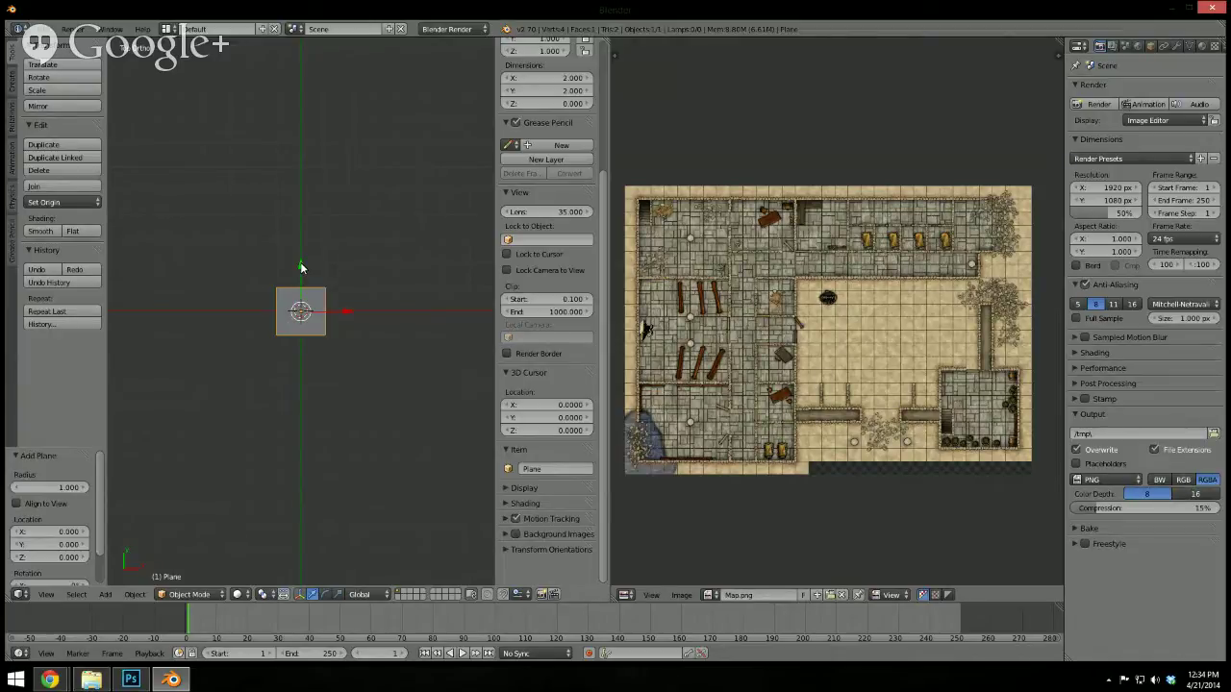
scroll(322, 292, up, 1)
key(Tab)
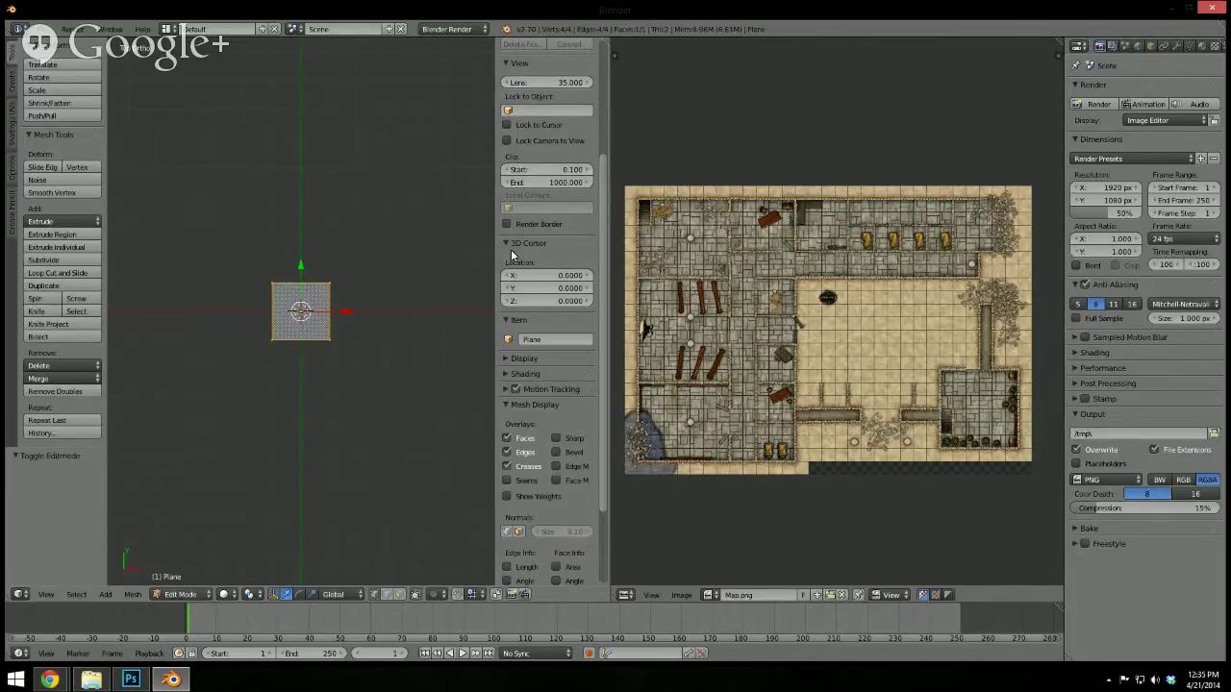
key(n)
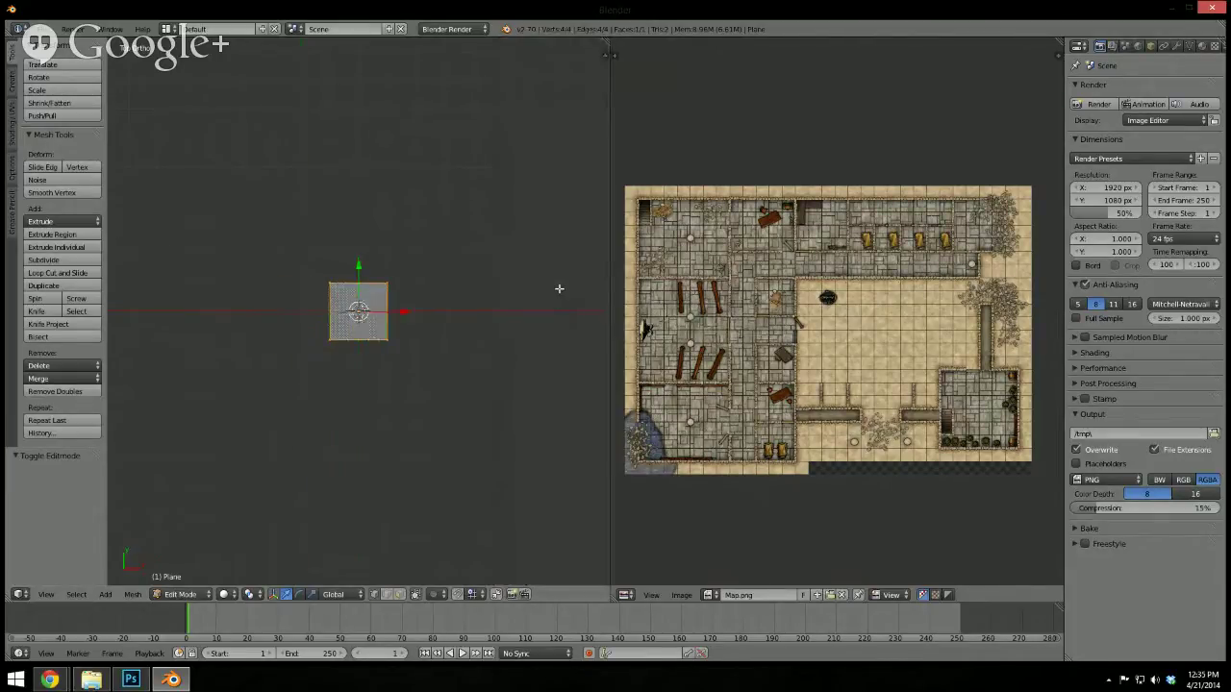
key(n)
drag(608, 319, 1041, 319)
scroll(594, 279, down, 1)
scroll(601, 276, up, 1)
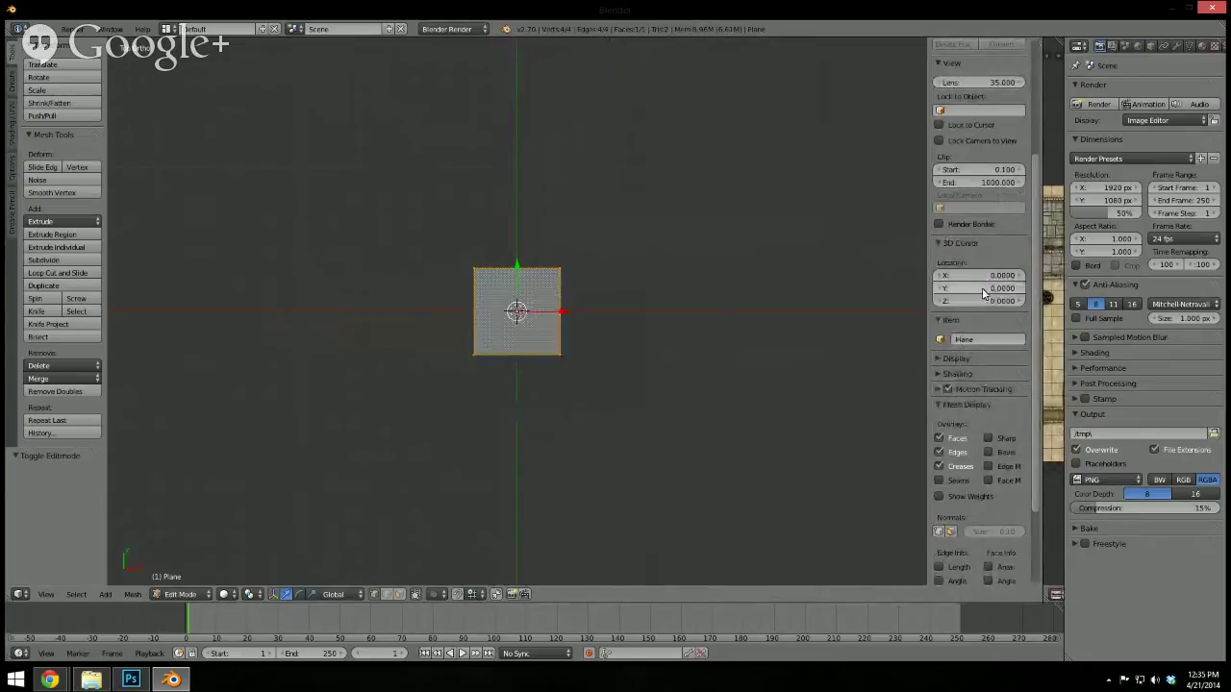
scroll(984, 281, up, 5)
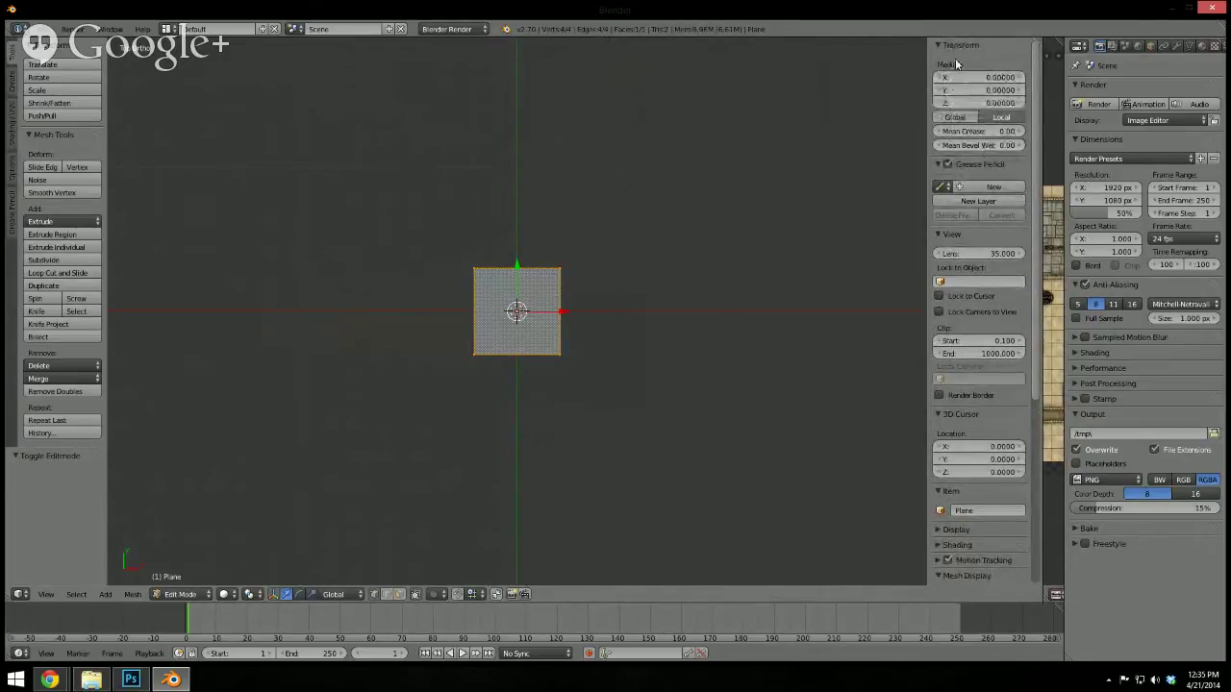
Move the two vertices of the plane's upper edge along Y to a median of 11
right_click(474, 270)
shift+right_click(551, 269)
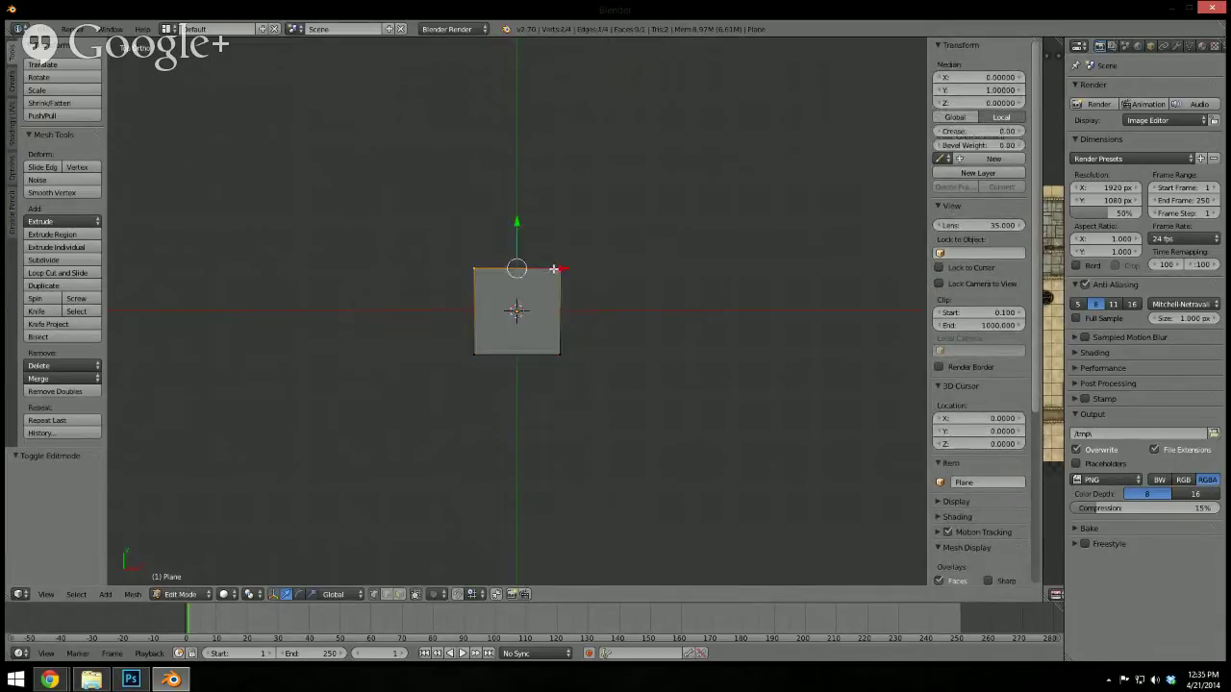
scroll(749, 234, down, 3)
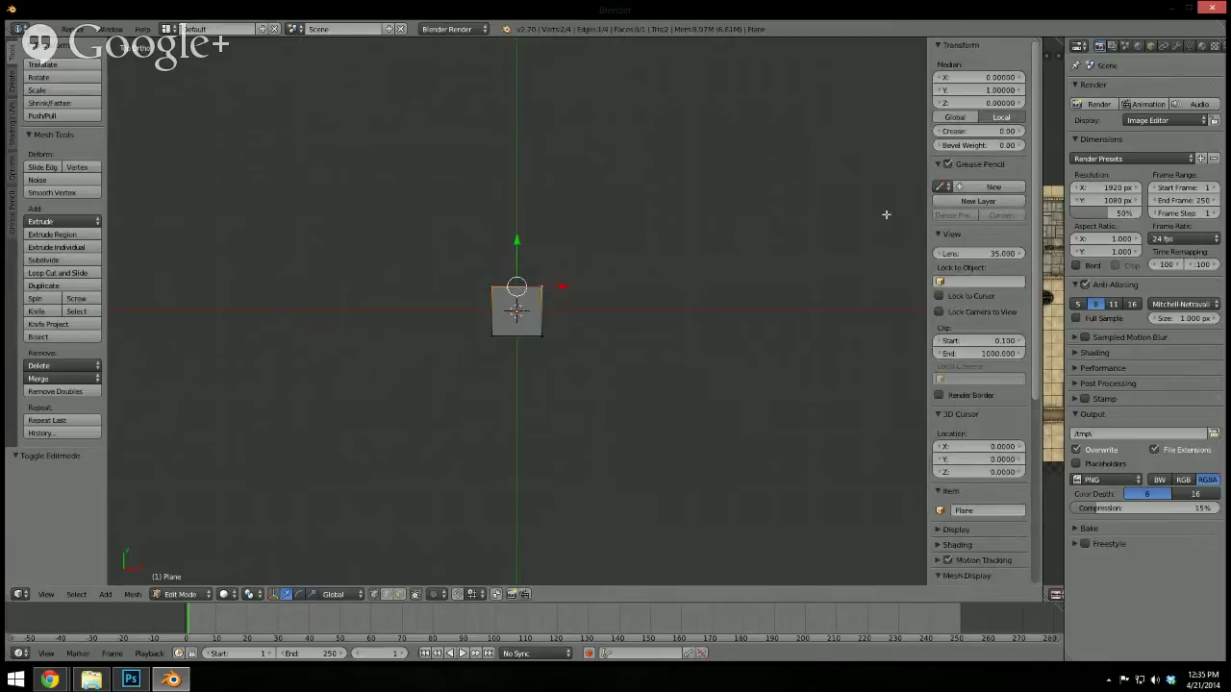
drag(516, 246, 516, 154)
click(986, 92)
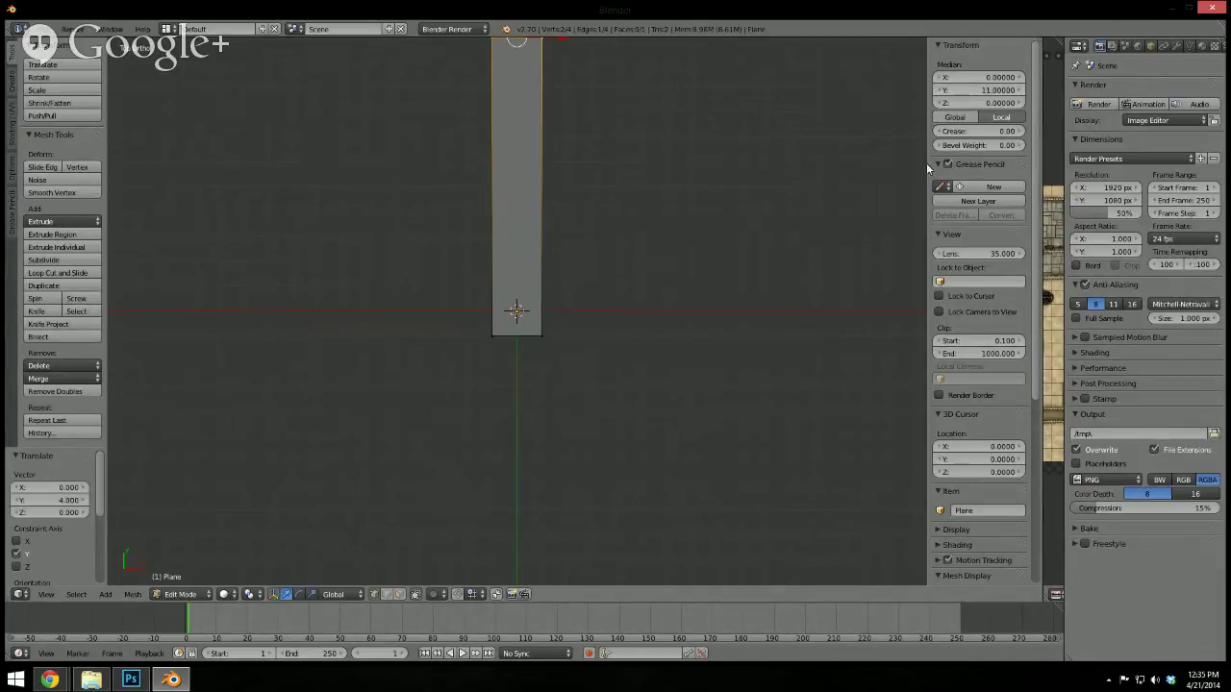
Set the median Y of the plane's two lower-edge vertices to -11
scroll(625, 327, down, 1)
right_click(496, 331)
shift+right_click(536, 331)
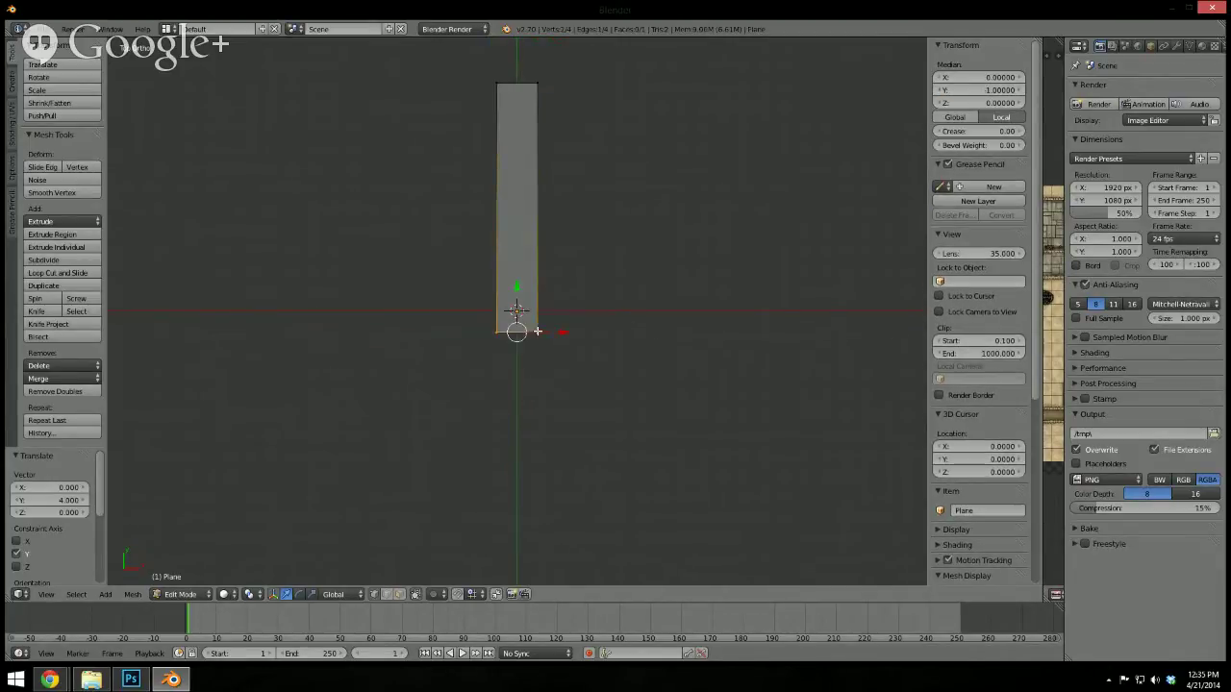
click(1000, 89)
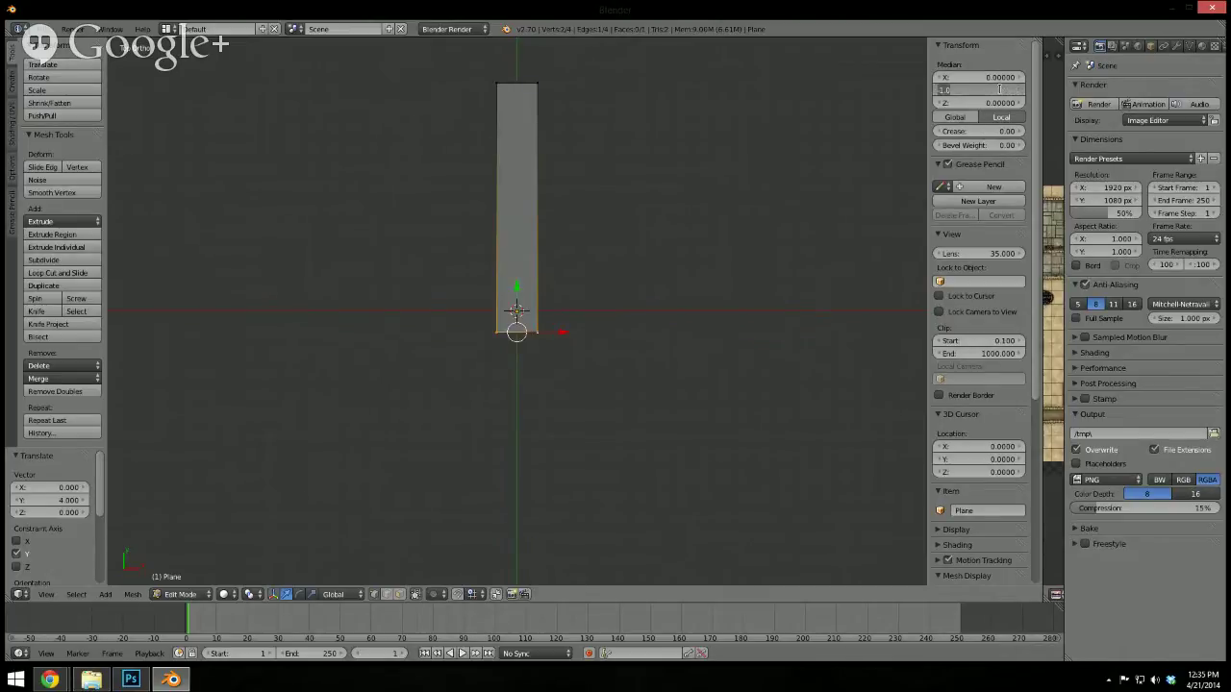
text(11)
key(Return)
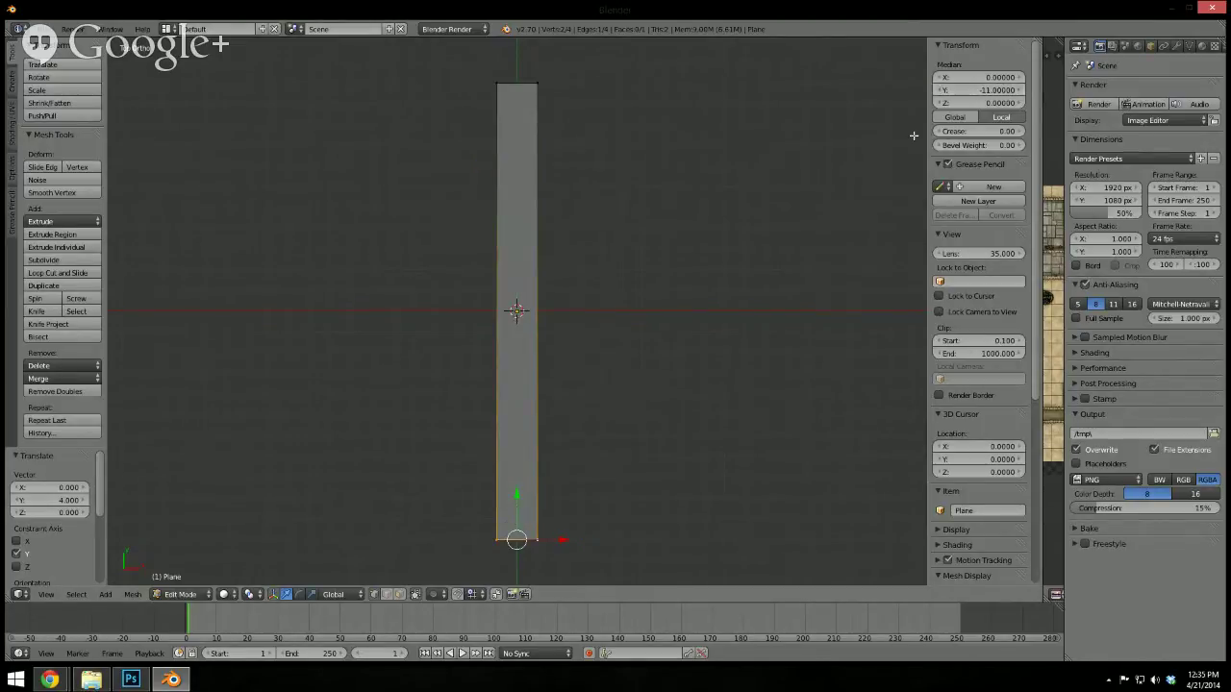
Narrow the 3D view so the whole map image shows beside it, keeping the plane in top view
scroll(568, 346, down, 1)
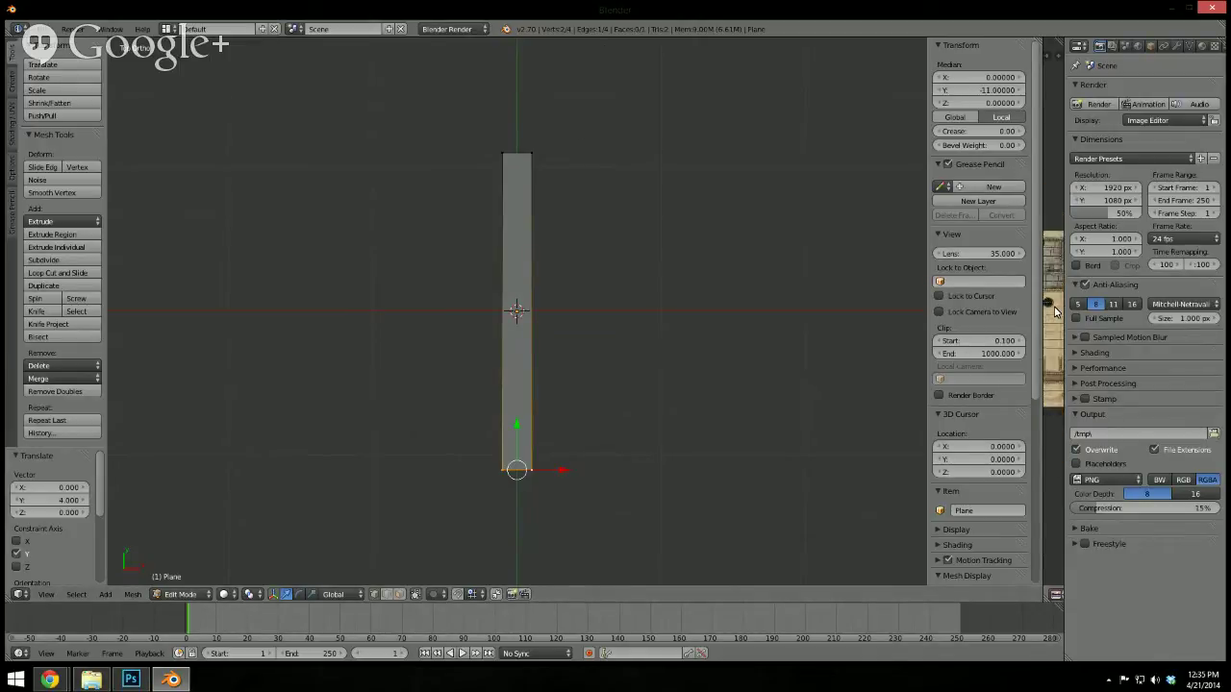
drag(1041, 331, 666, 332)
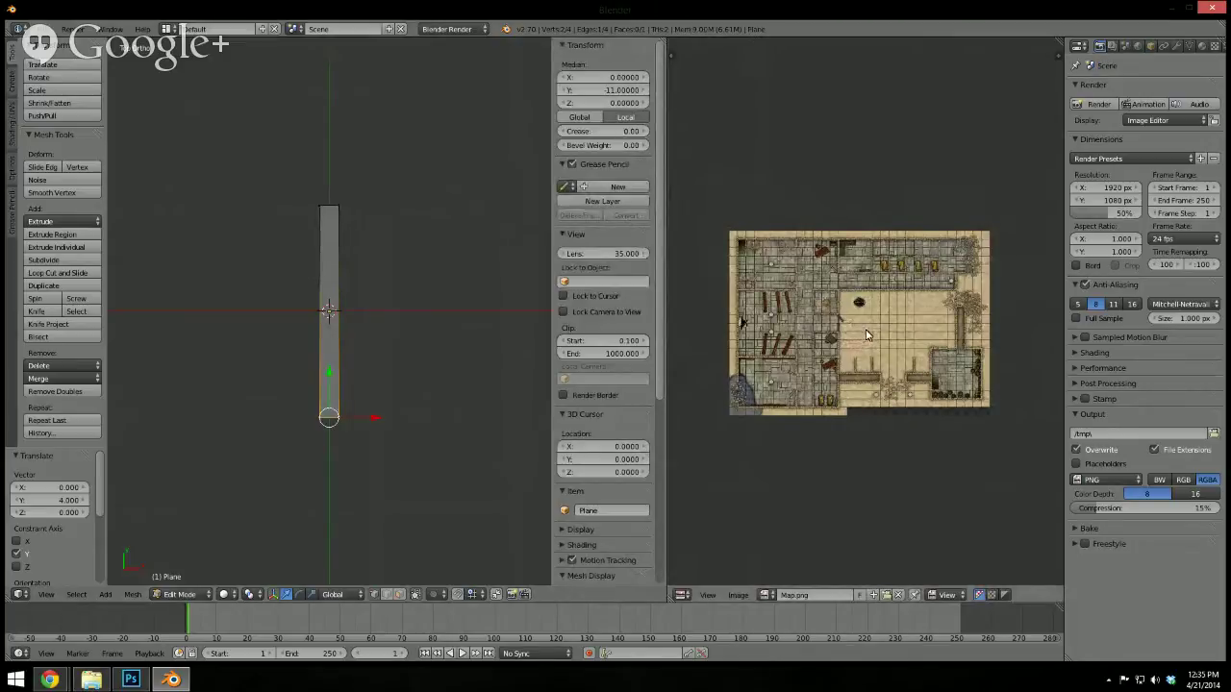
mouse_move(411, 343)
middle_down()
mouse_move(445, 335)
mouse_move(414, 344)
middle_up()
key(KP_7)
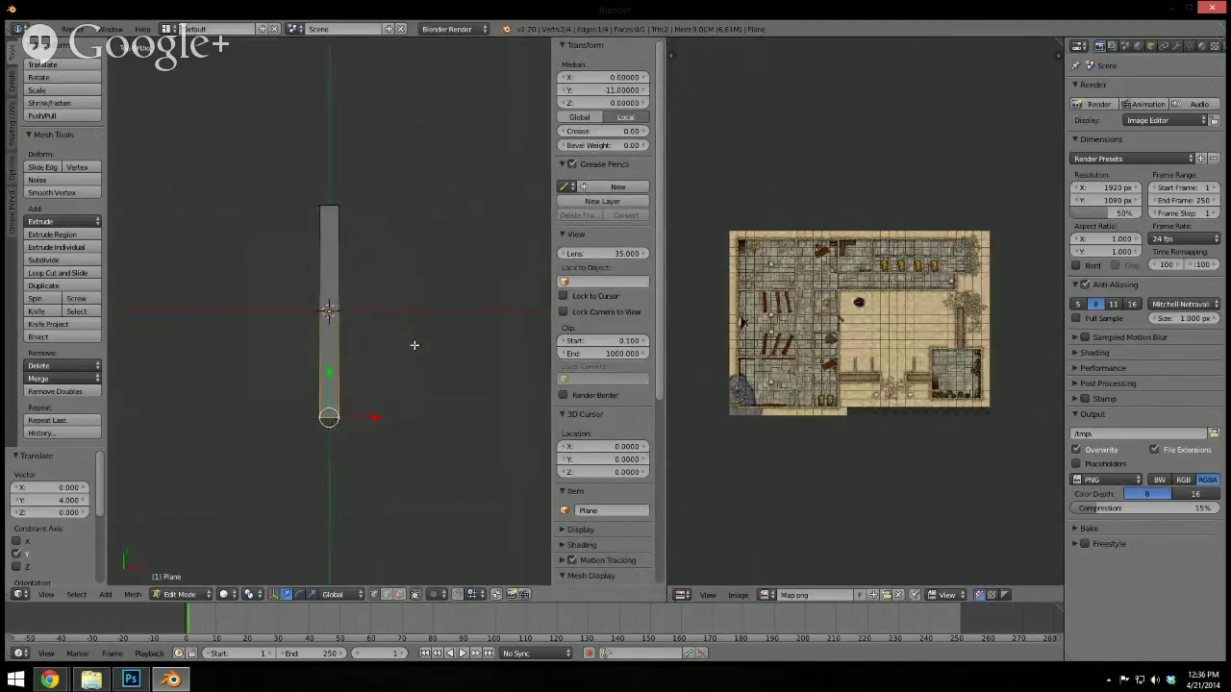
Move the two vertices of the plane's right edge 15 units along X to a median of 16
right_click(342, 204)
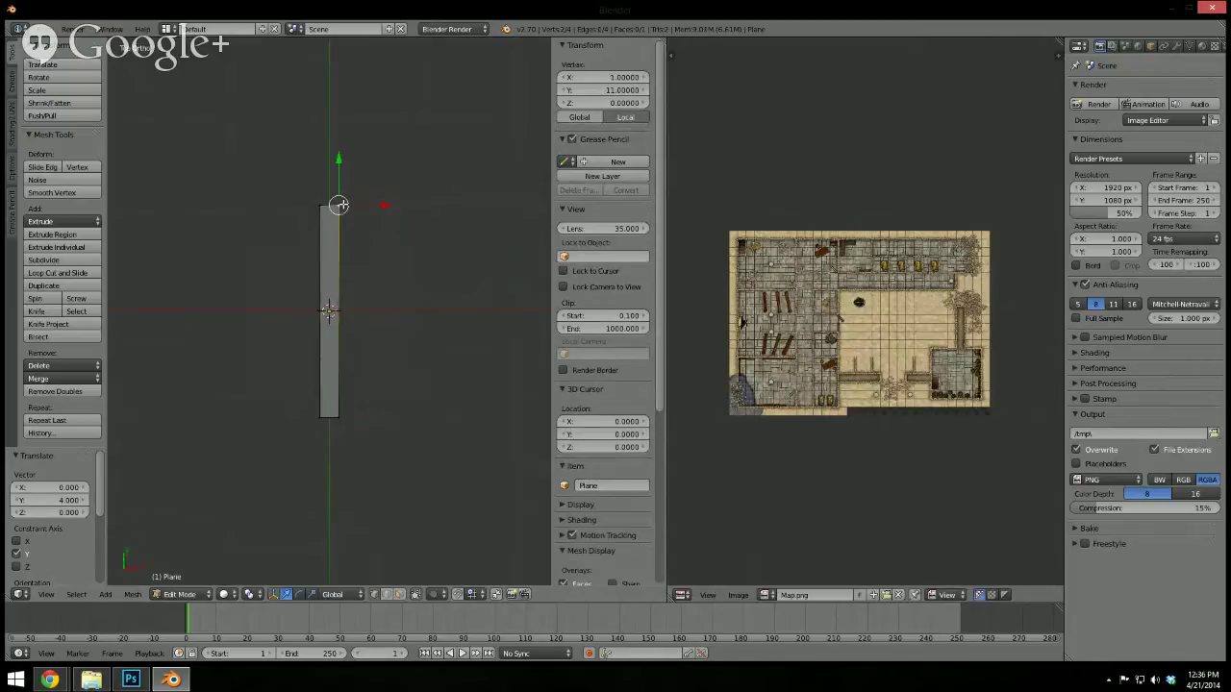
shift+right_click(341, 419)
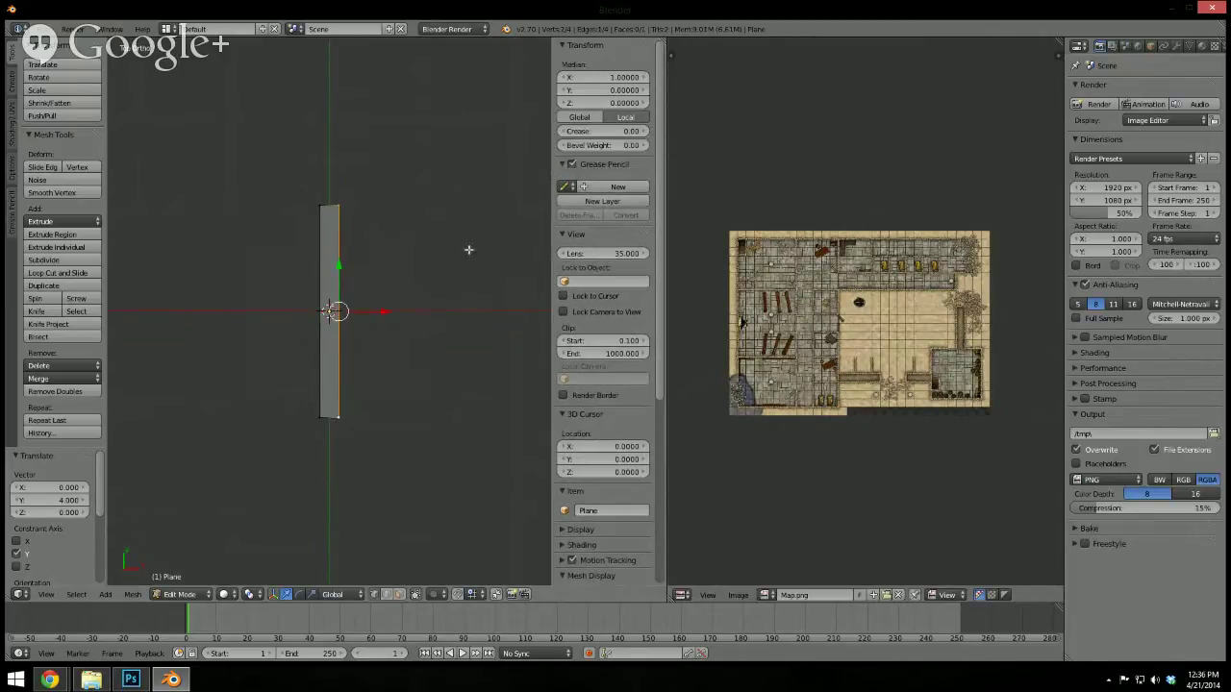
scroll(347, 291, up, 4)
scroll(347, 290, down, 1)
shift+middle_drag(393, 382, 366, 183)
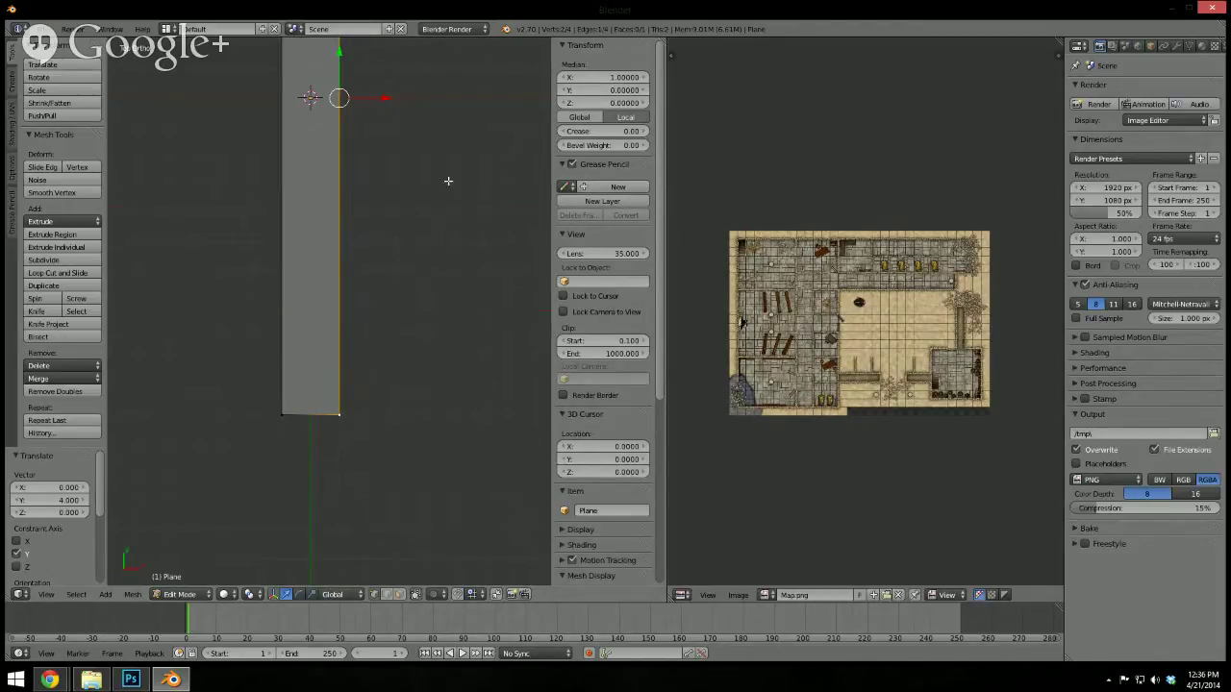
shift+middle_drag(447, 180, 453, 359)
scroll(426, 277, down, 4)
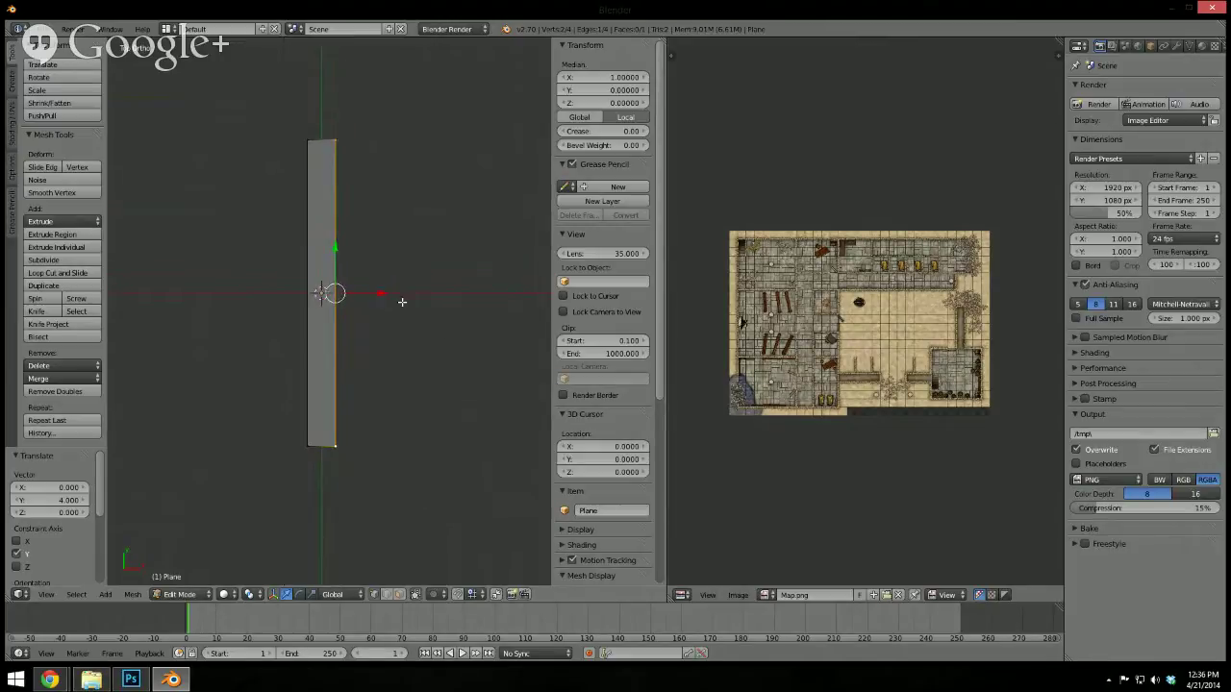
shift+middle_drag(399, 303, 319, 340)
scroll(376, 333, down, 2)
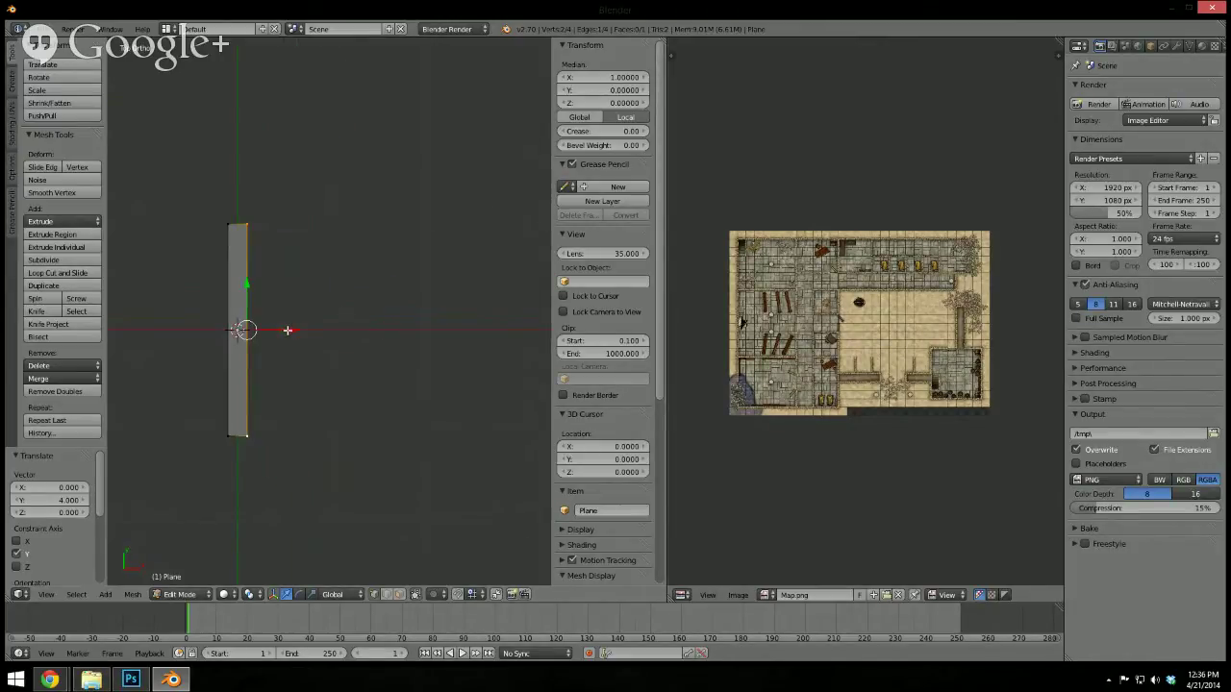
drag(292, 329, 436, 328)
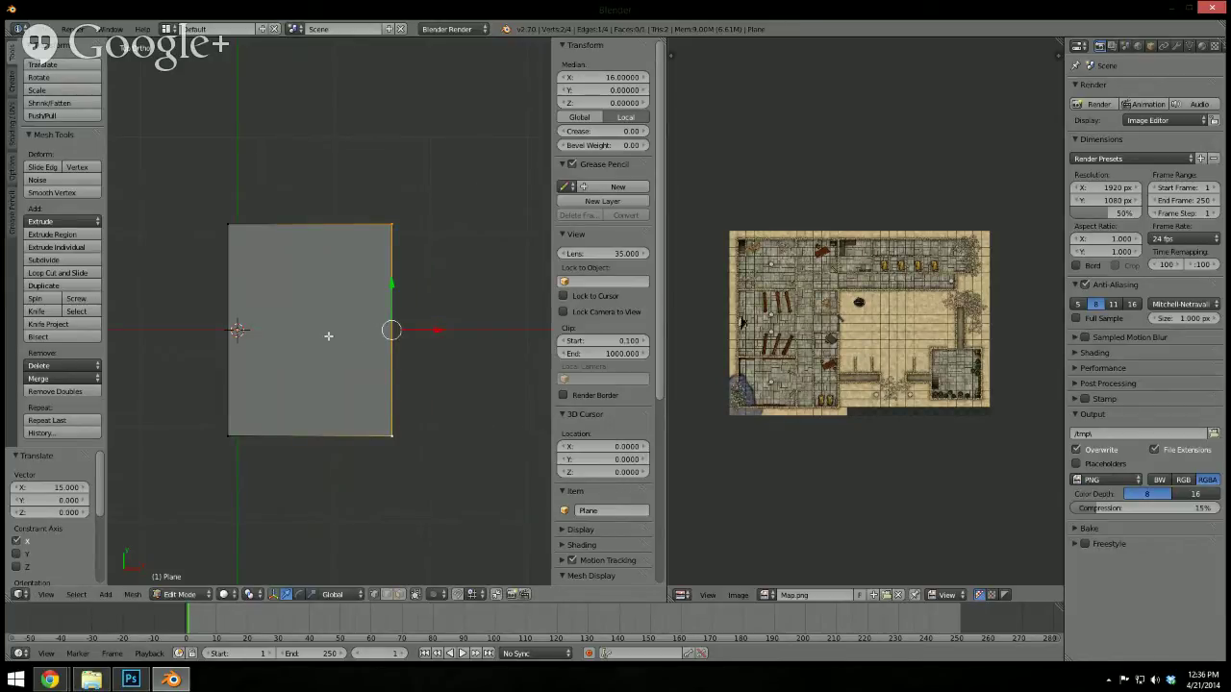
Move the two vertices of the plane's left edge -14 units along X to a median of -15 and return to Object Mode
shift+middle_drag(330, 335, 451, 321)
right_click(351, 210)
shift+right_click(350, 420)
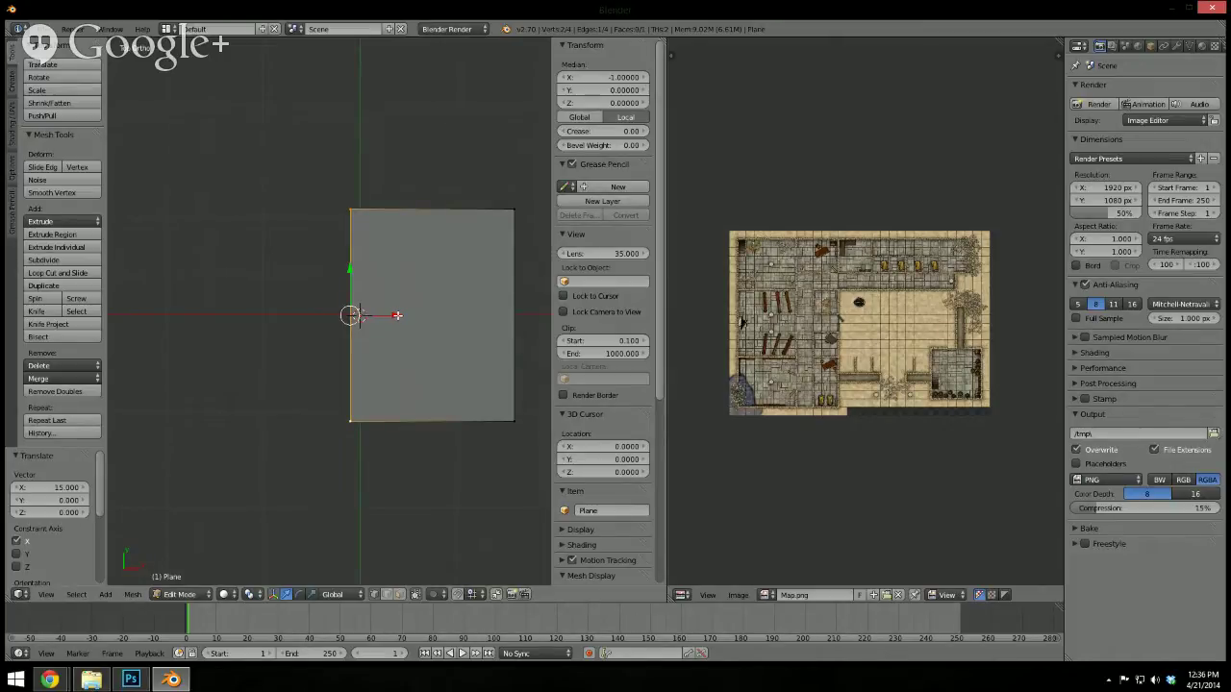
key(g)
key(x)
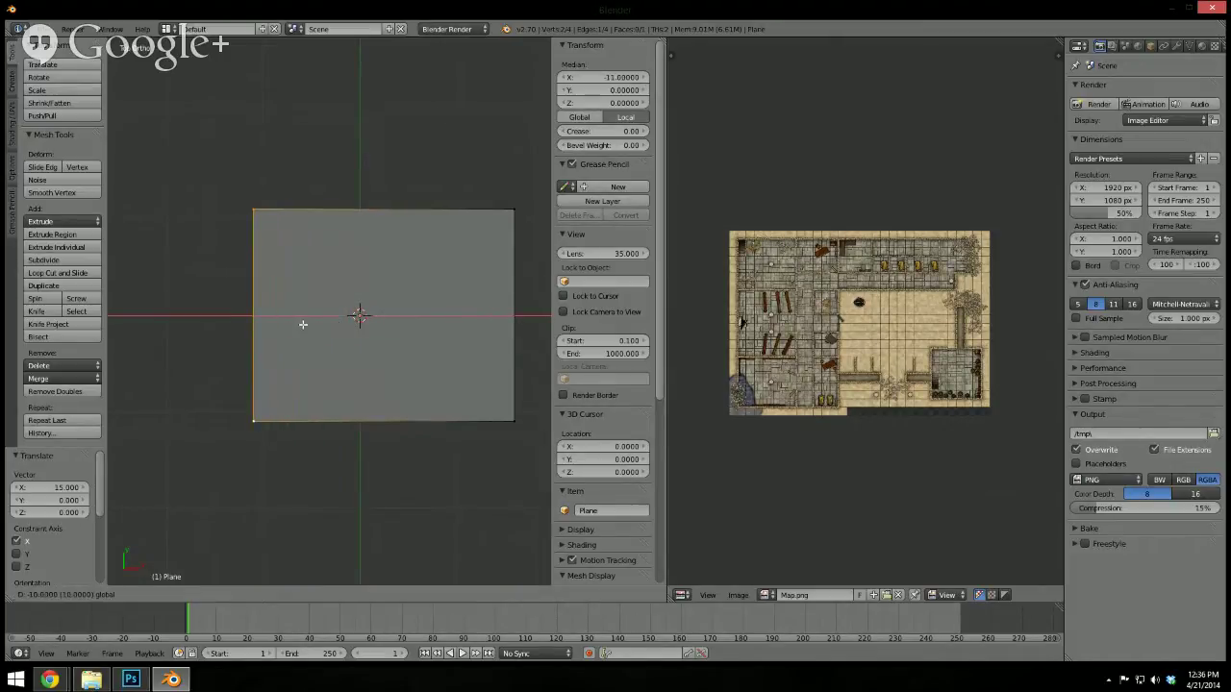
click(262, 332)
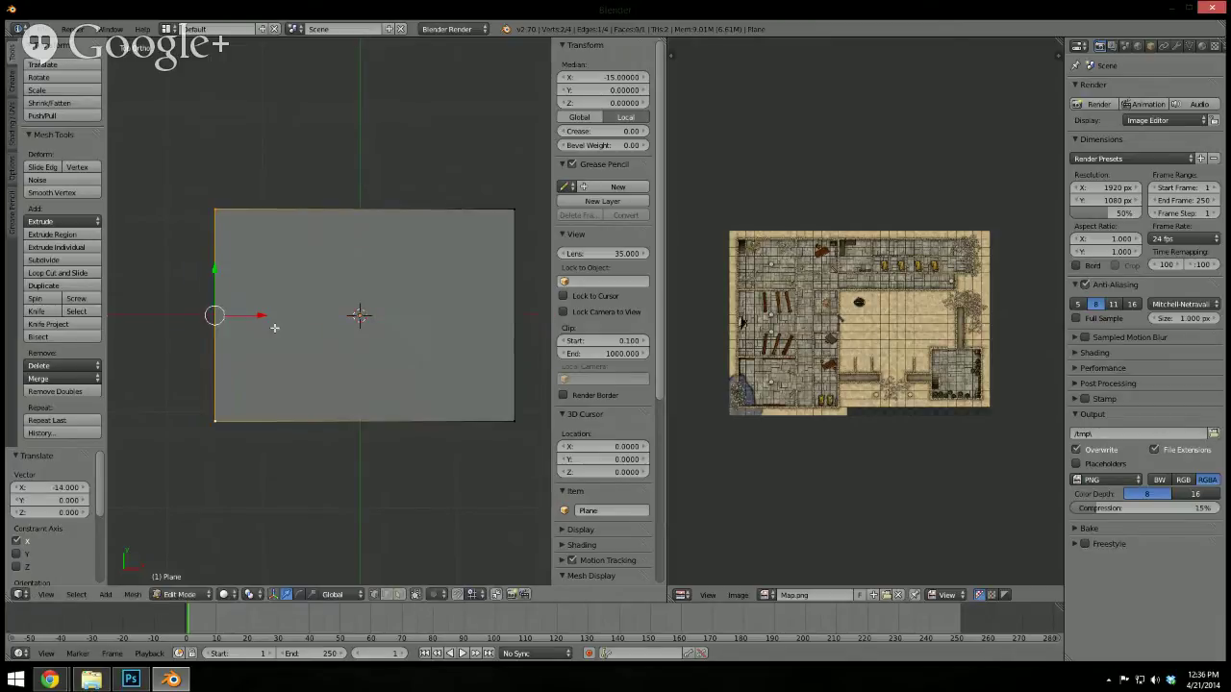
shift+middle_drag(433, 310, 448, 316)
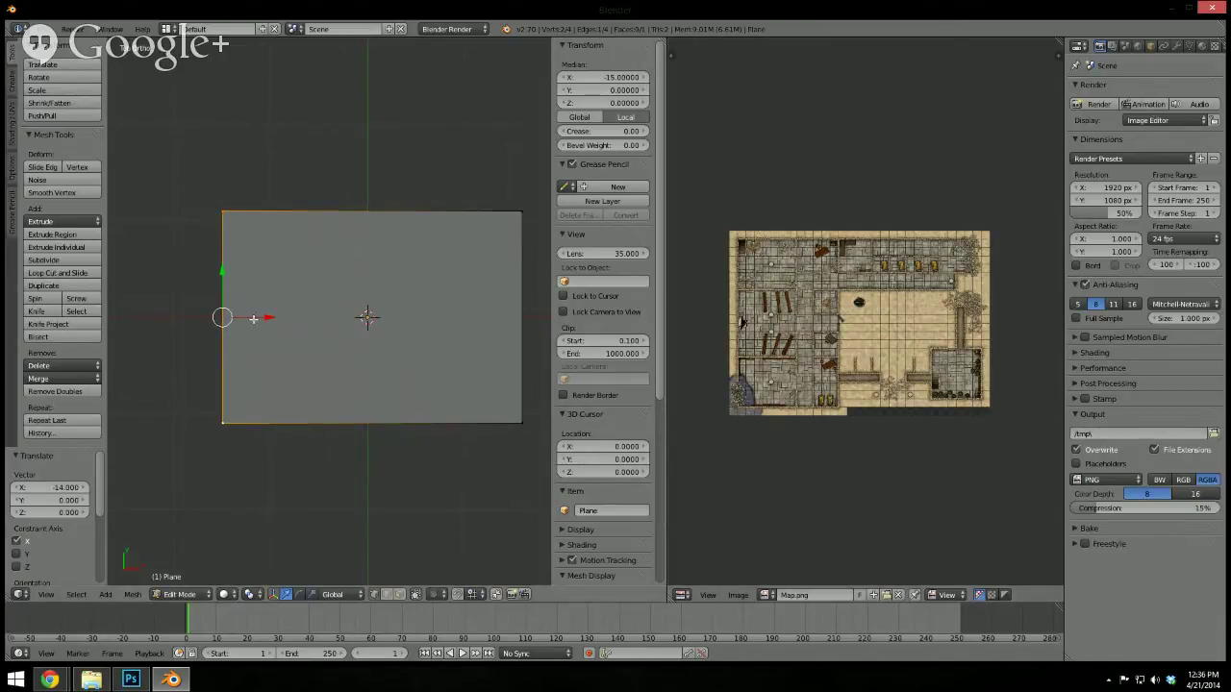
scroll(386, 289, down, 1)
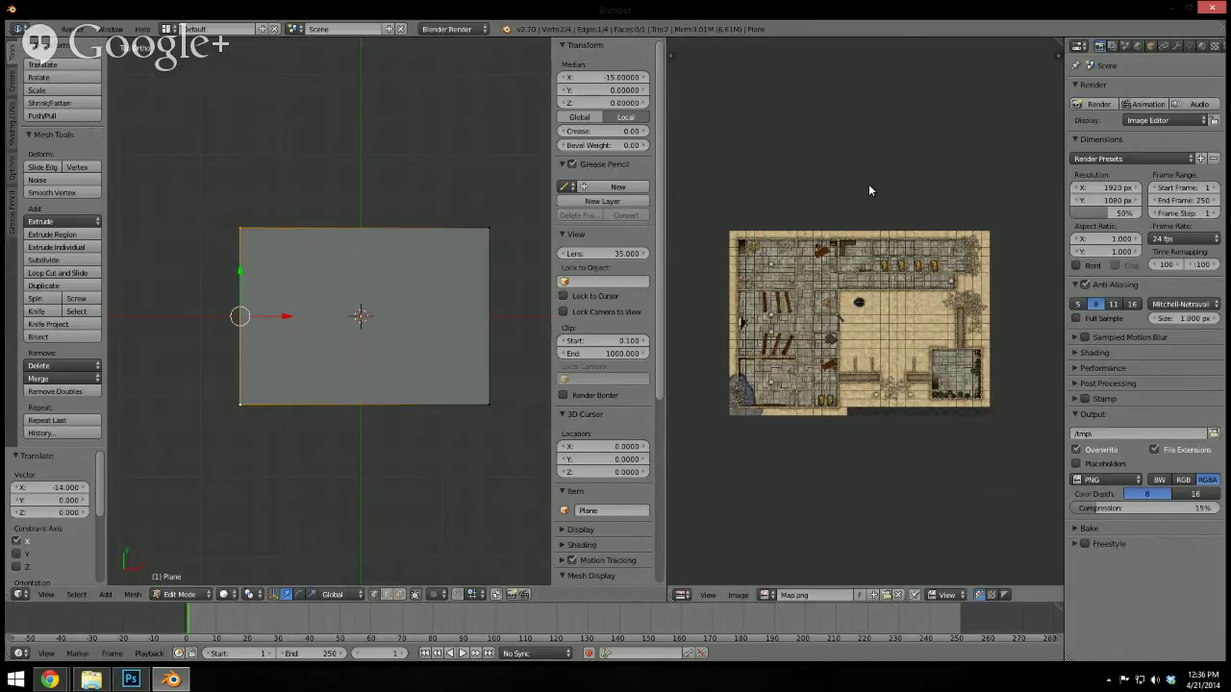
key(Tab)
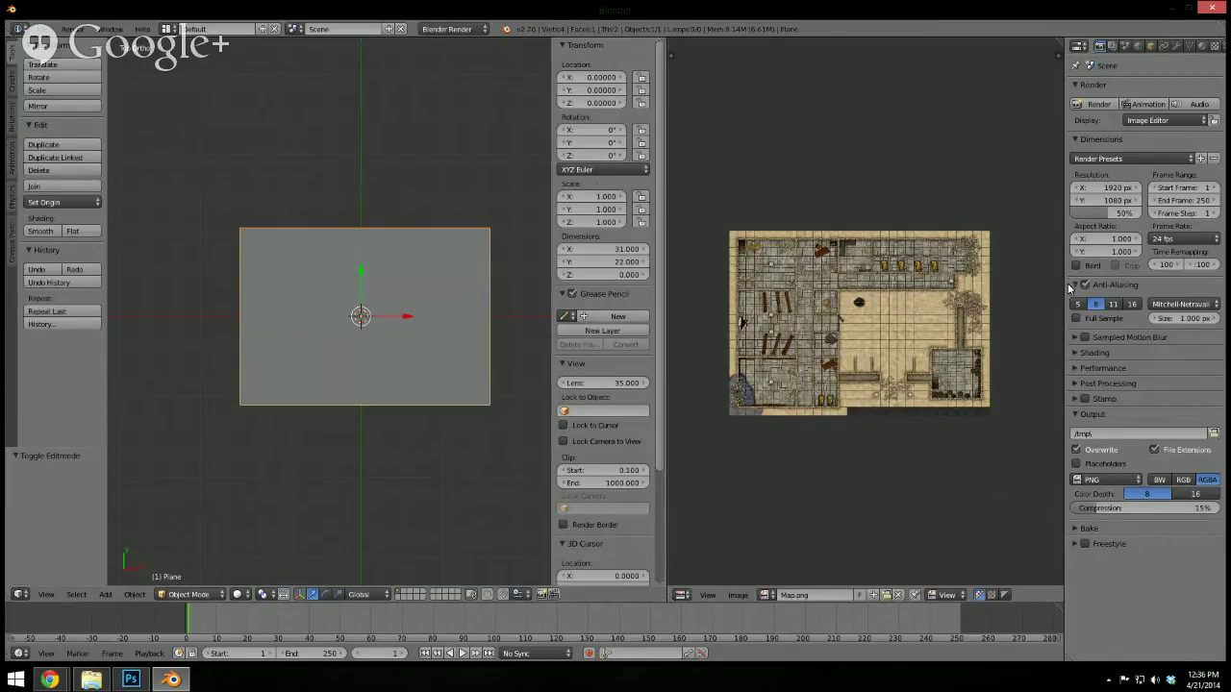
Join the image editor area into the 3D view and widen the Properties editor
right_click(663, 495)
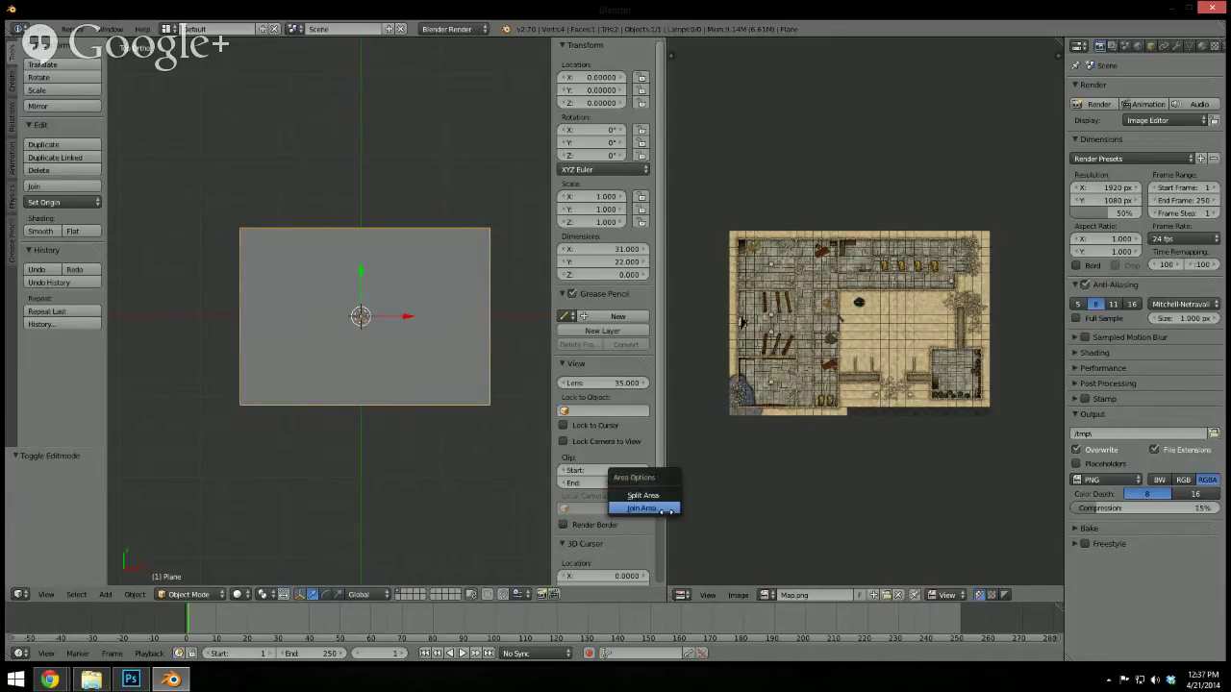
click(642, 507)
click(1040, 445)
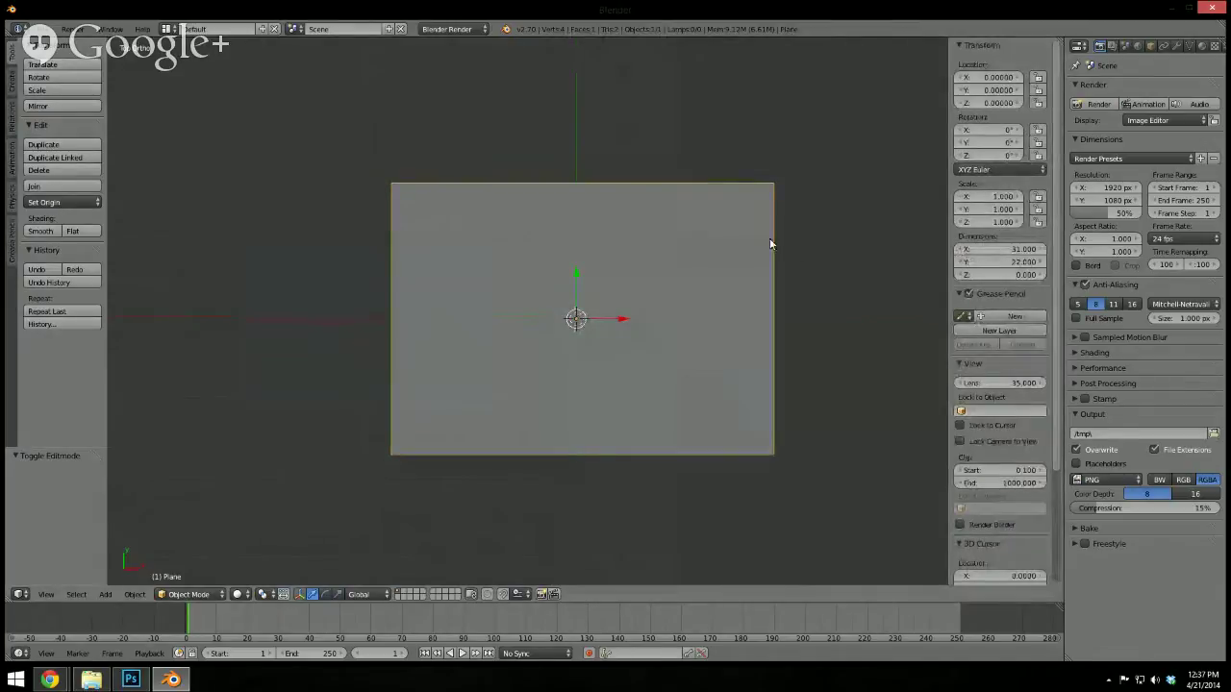
shift+middle_drag(777, 233, 637, 275)
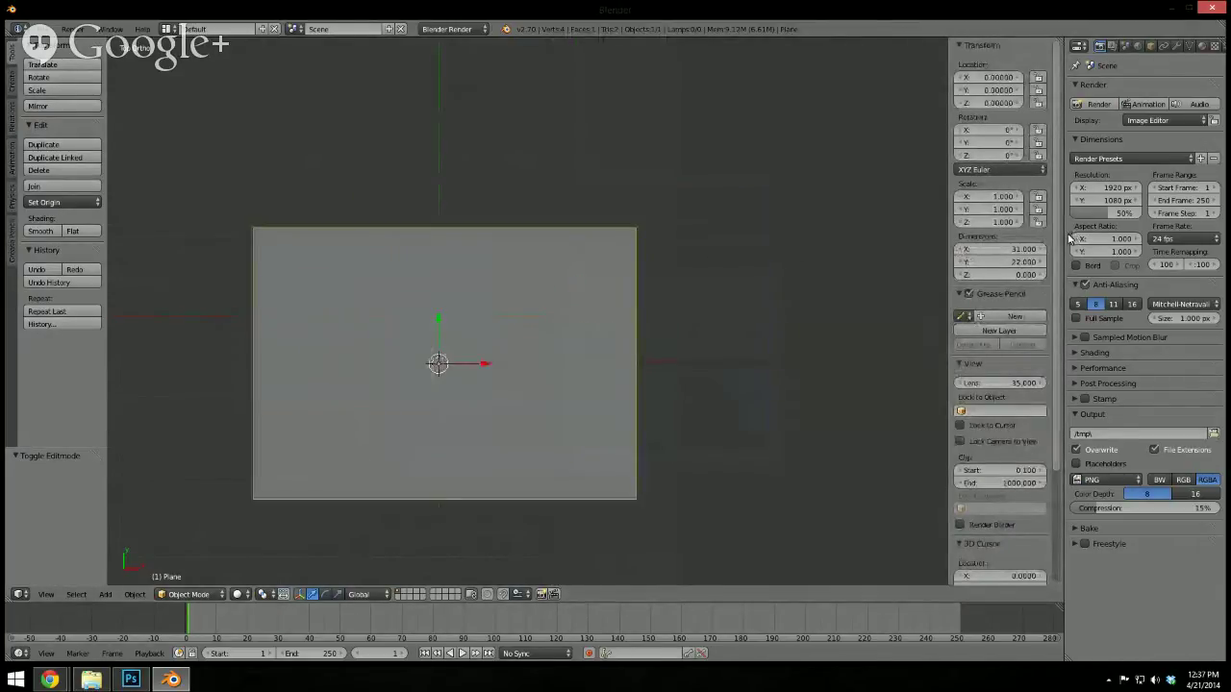
drag(1064, 242, 963, 246)
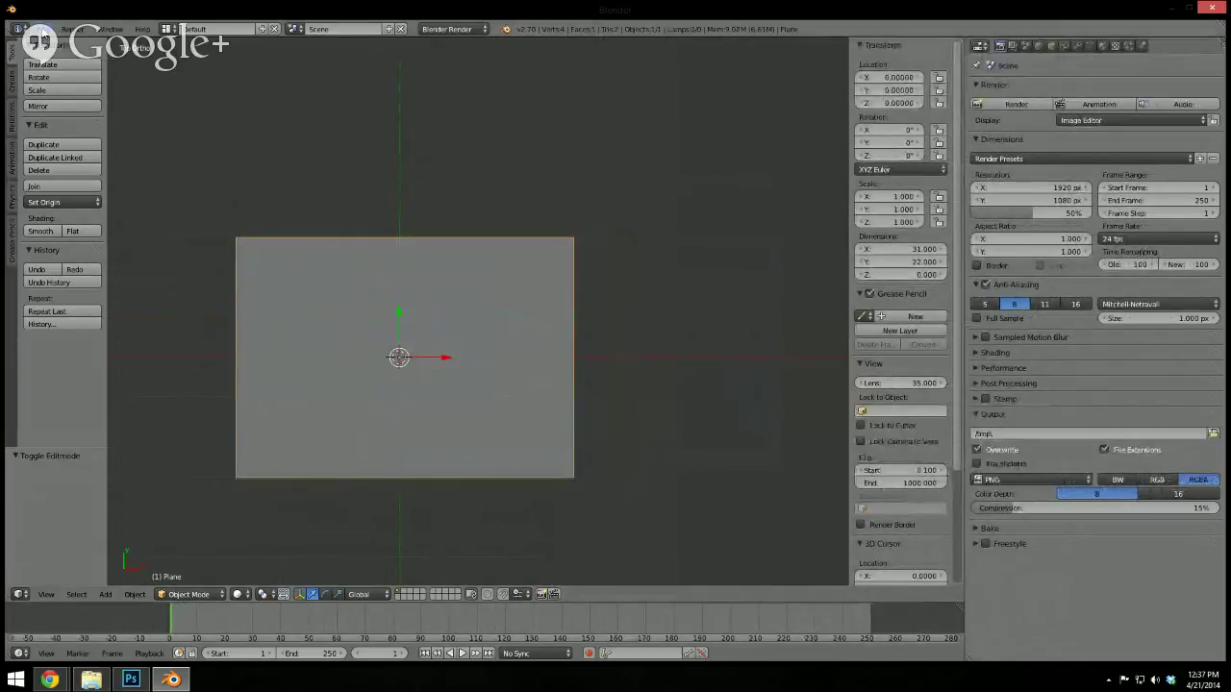
Find the Material Utils add-on by filtering the add-ons with "mater", enable it and close the user preferences
click(33, 29)
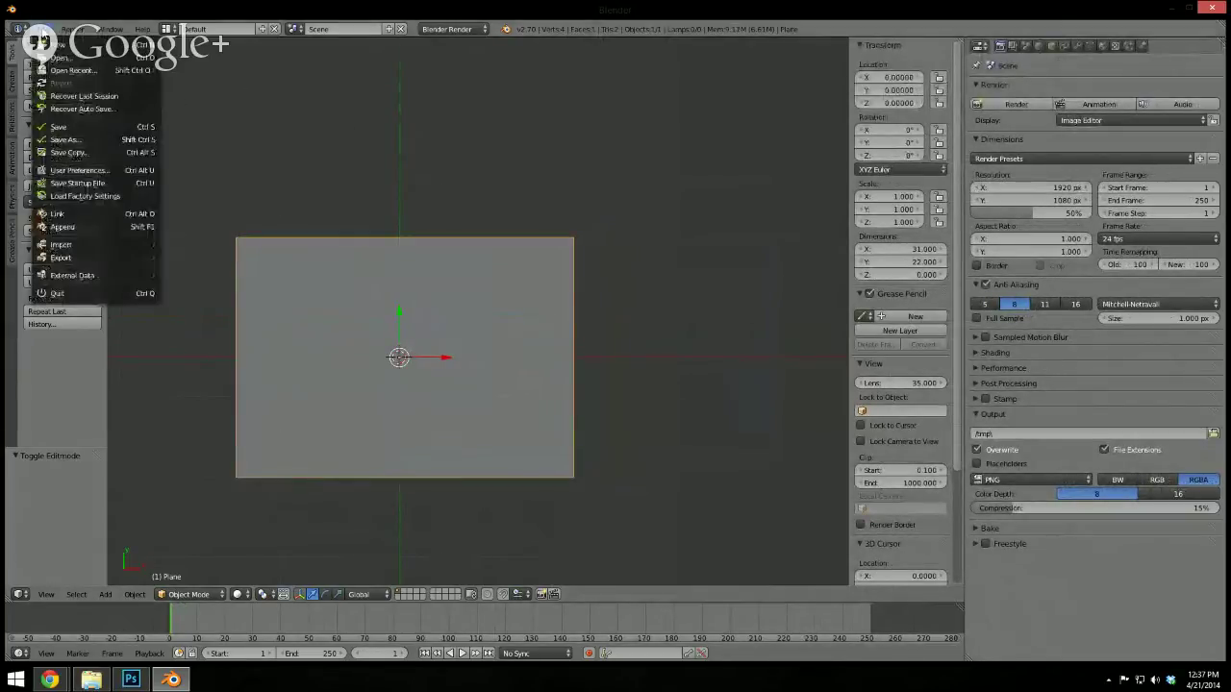
click(73, 171)
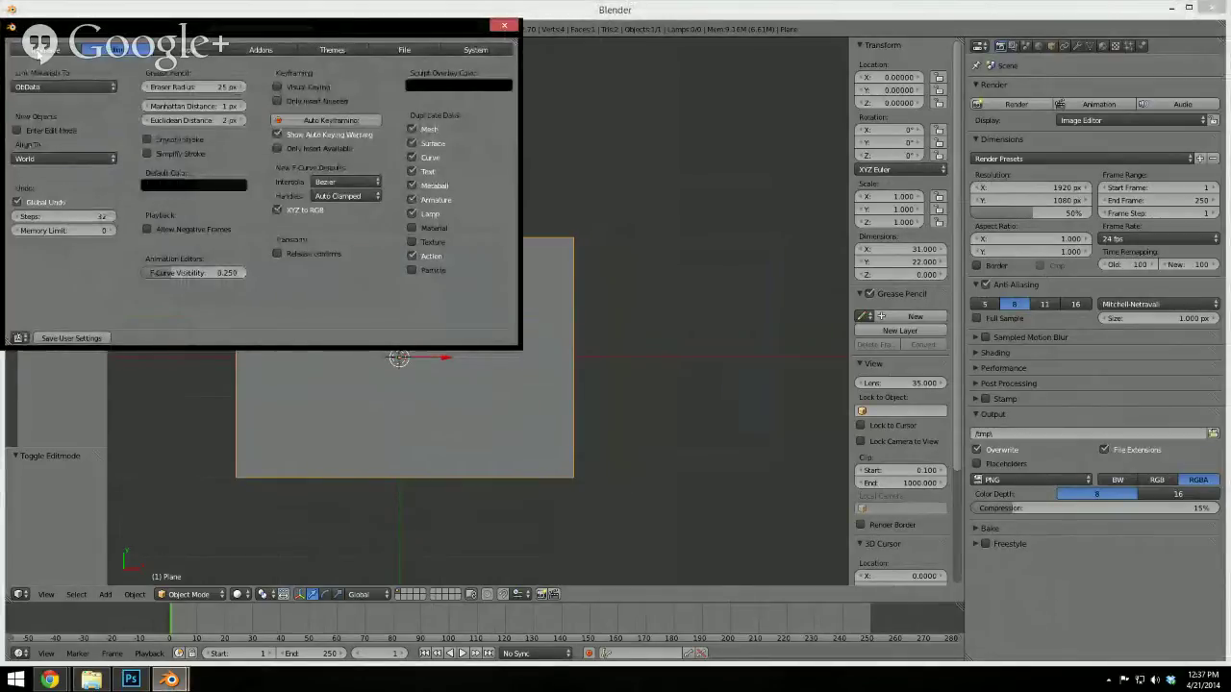
click(269, 49)
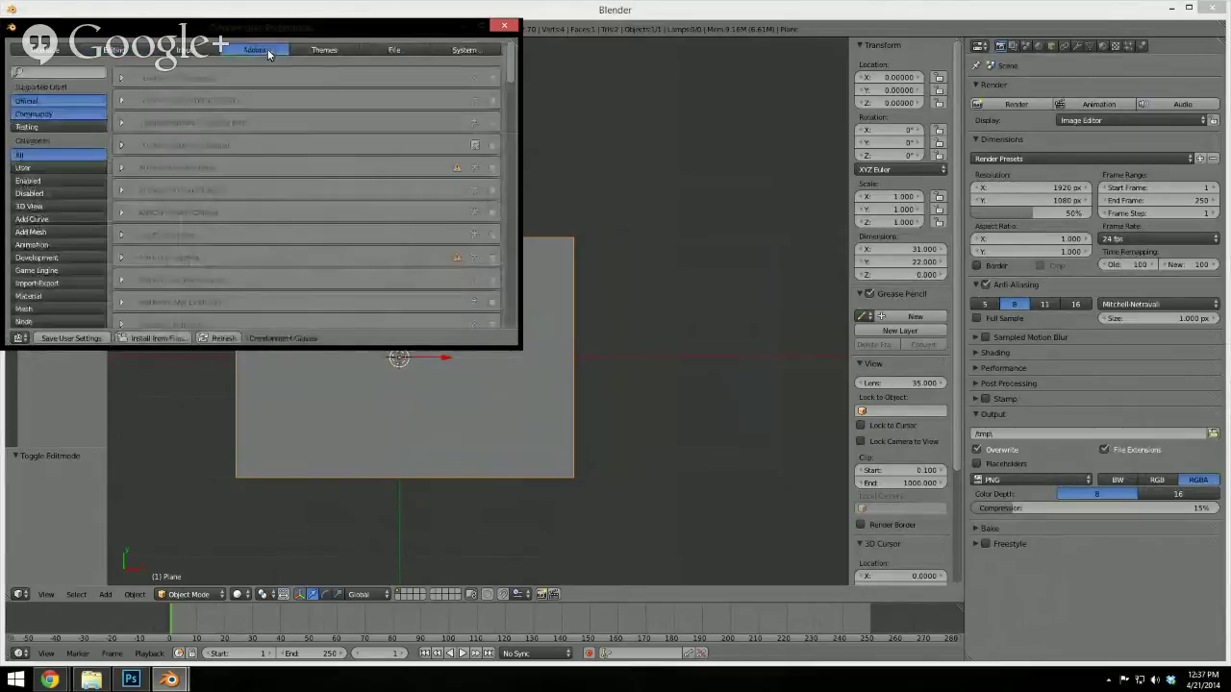
click(38, 74)
text(image)
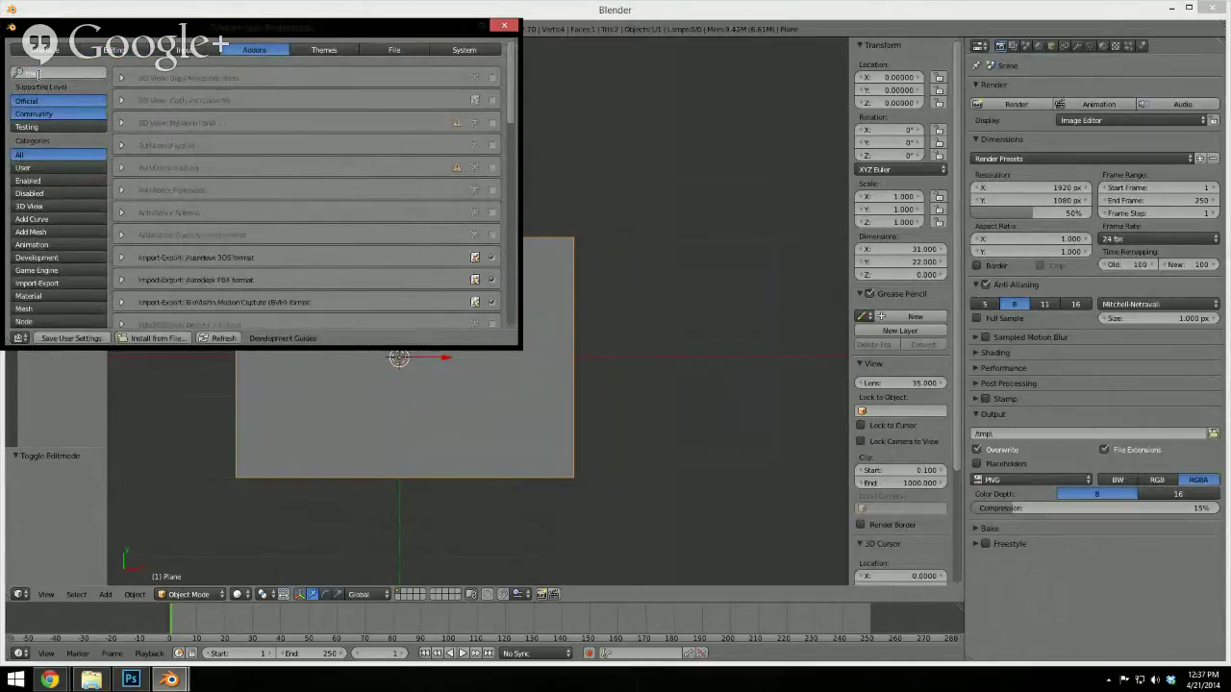
text(e)
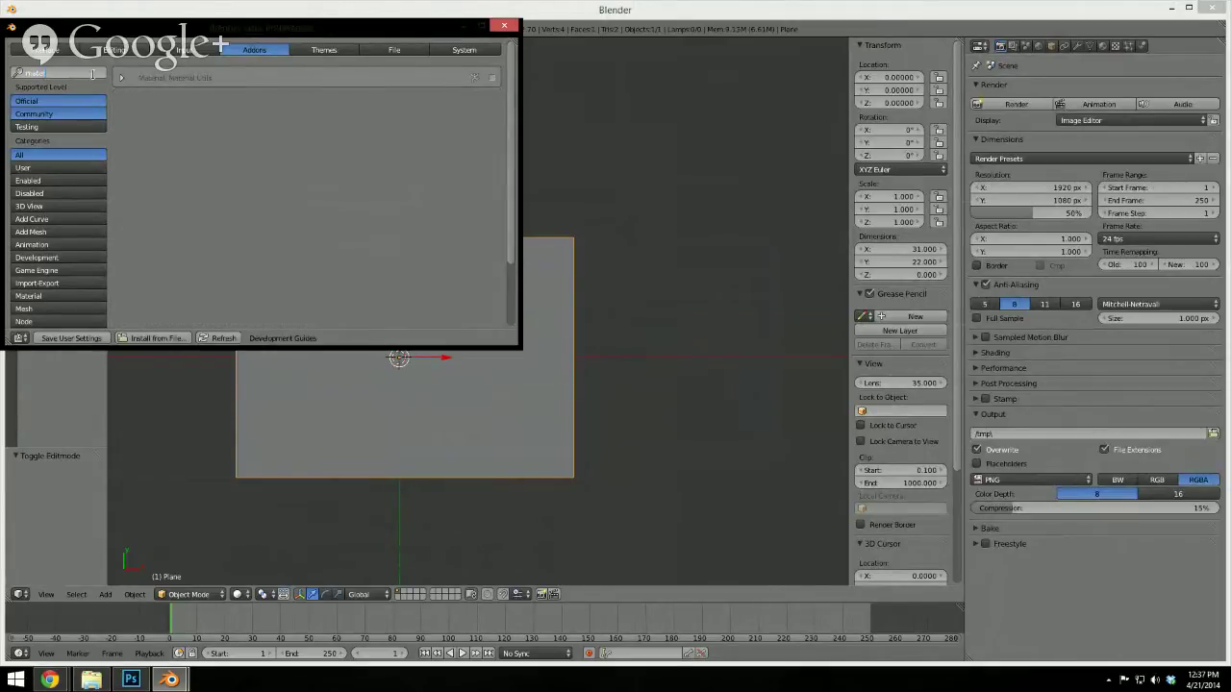
click(121, 77)
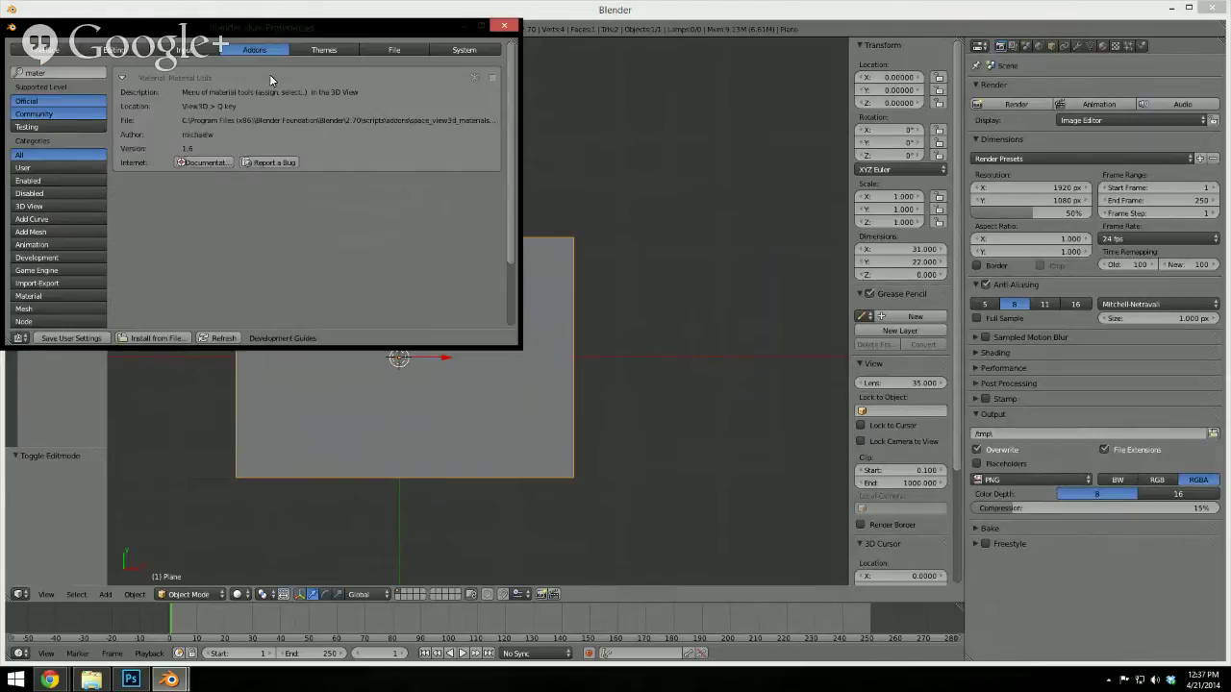
click(492, 78)
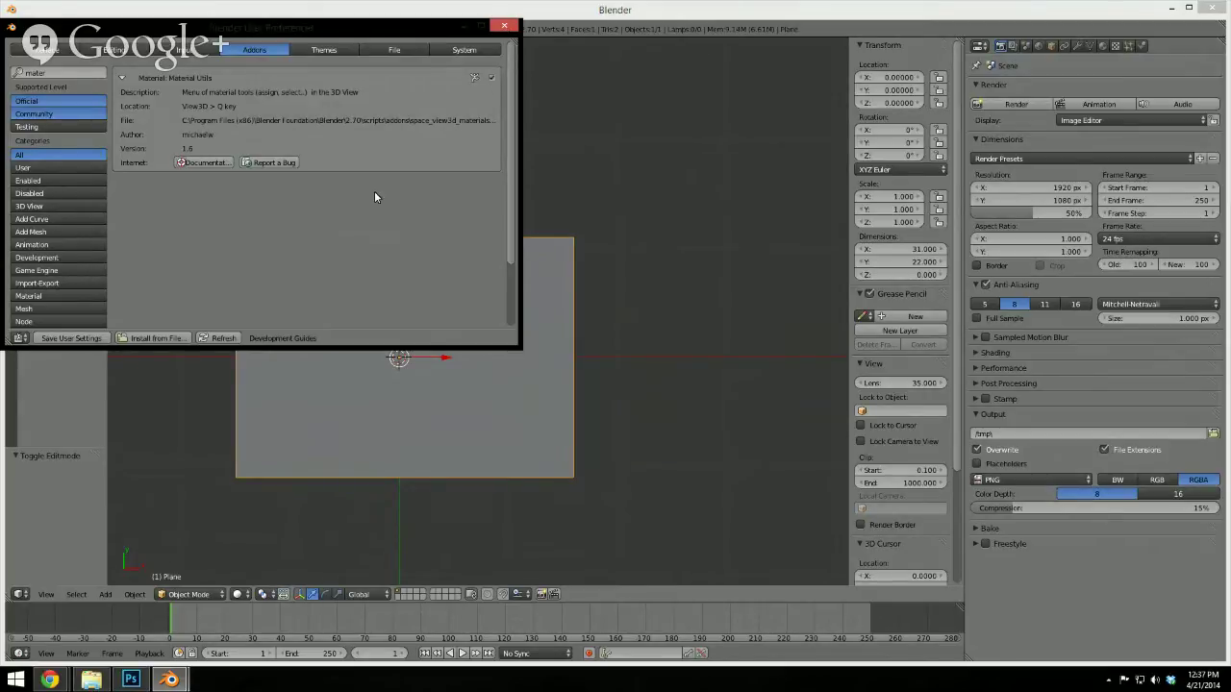
click(504, 24)
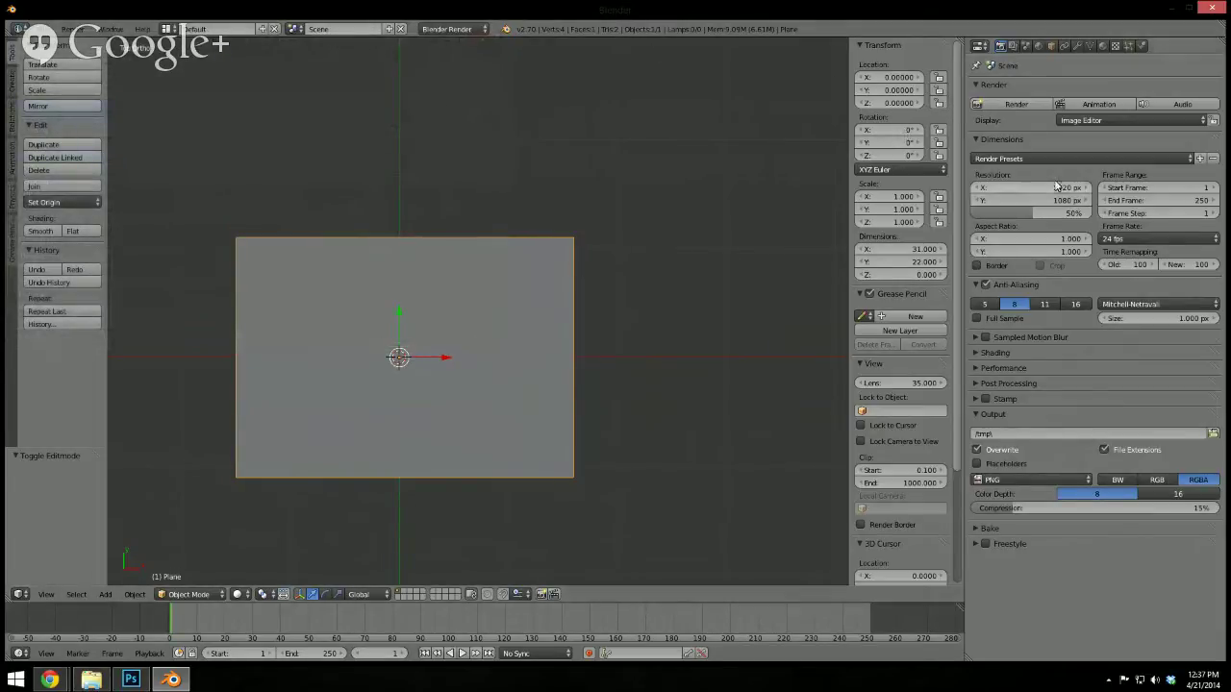
Select all four vertices of the plane in Edit Mode and assign the existing material named Material to them with Material Utils
key(Tab)
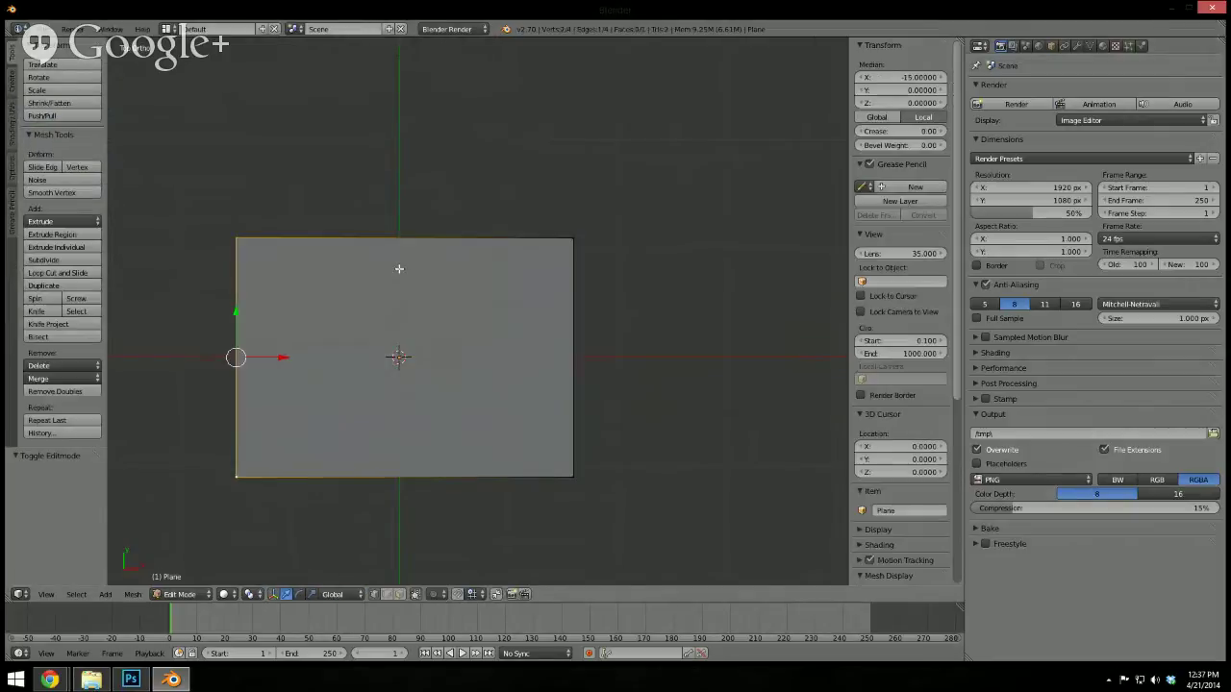
right_click(237, 238)
shift+right_click(576, 239)
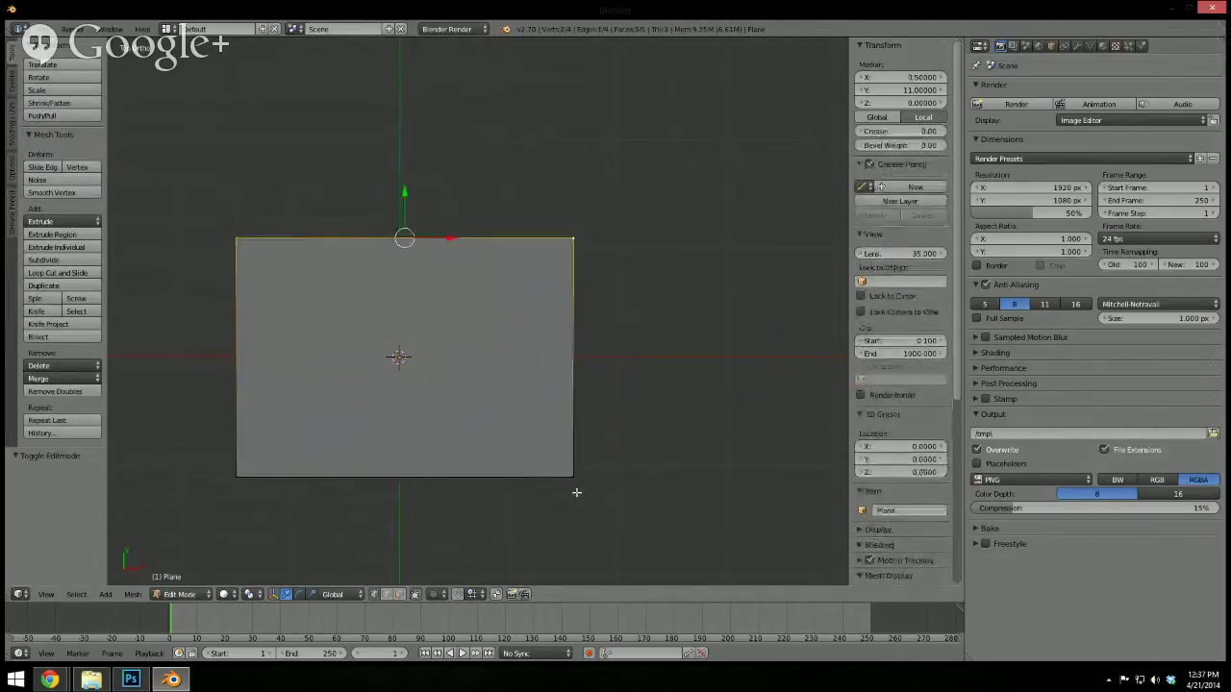
shift+right_click(574, 475)
shift+right_click(236, 475)
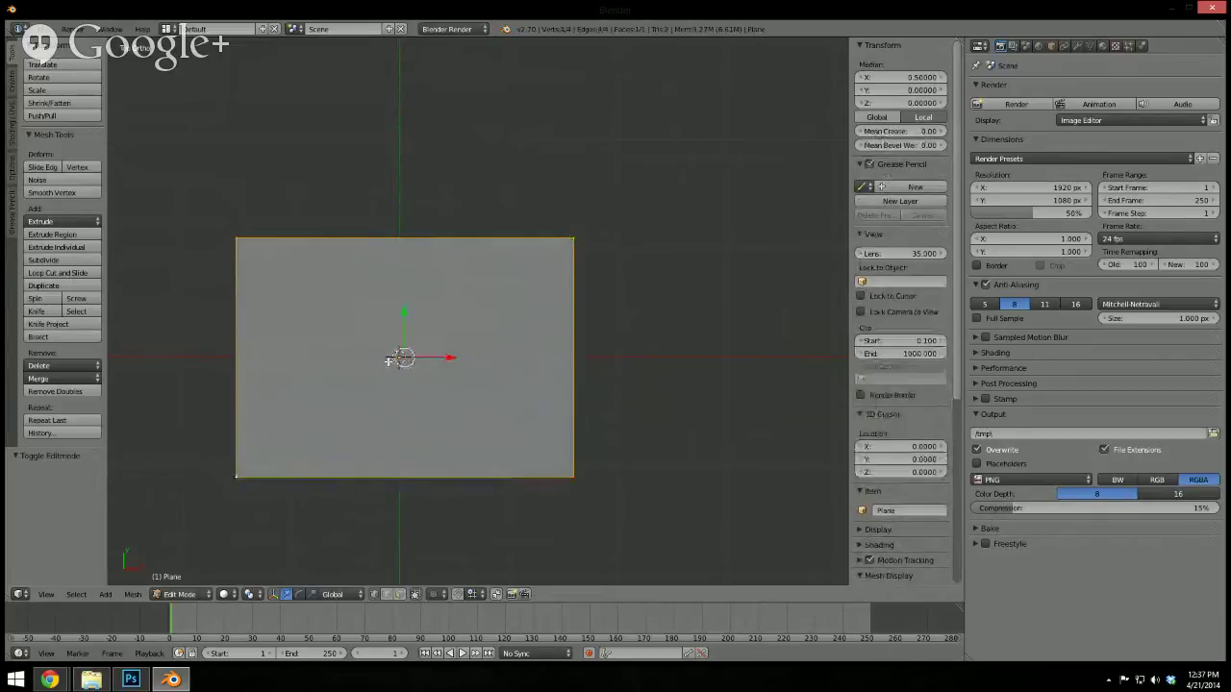
key(a)
key(a)
key(a)
key(a)
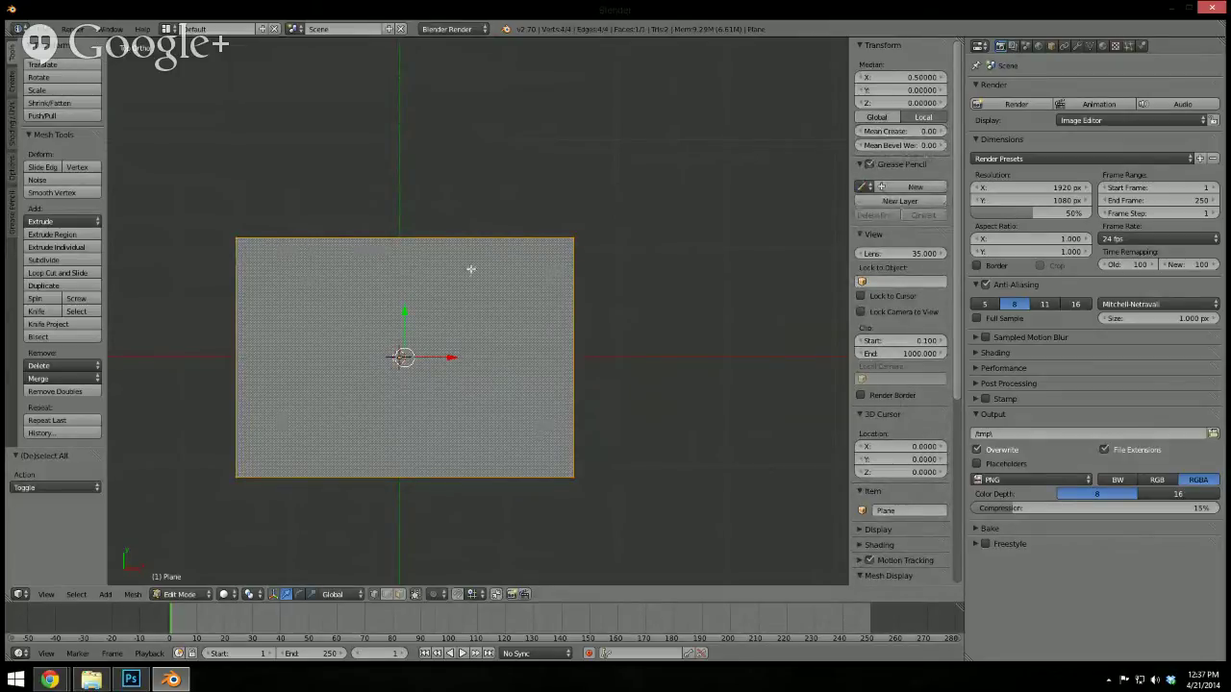
key(shift+q)
mouse_move(470, 269)
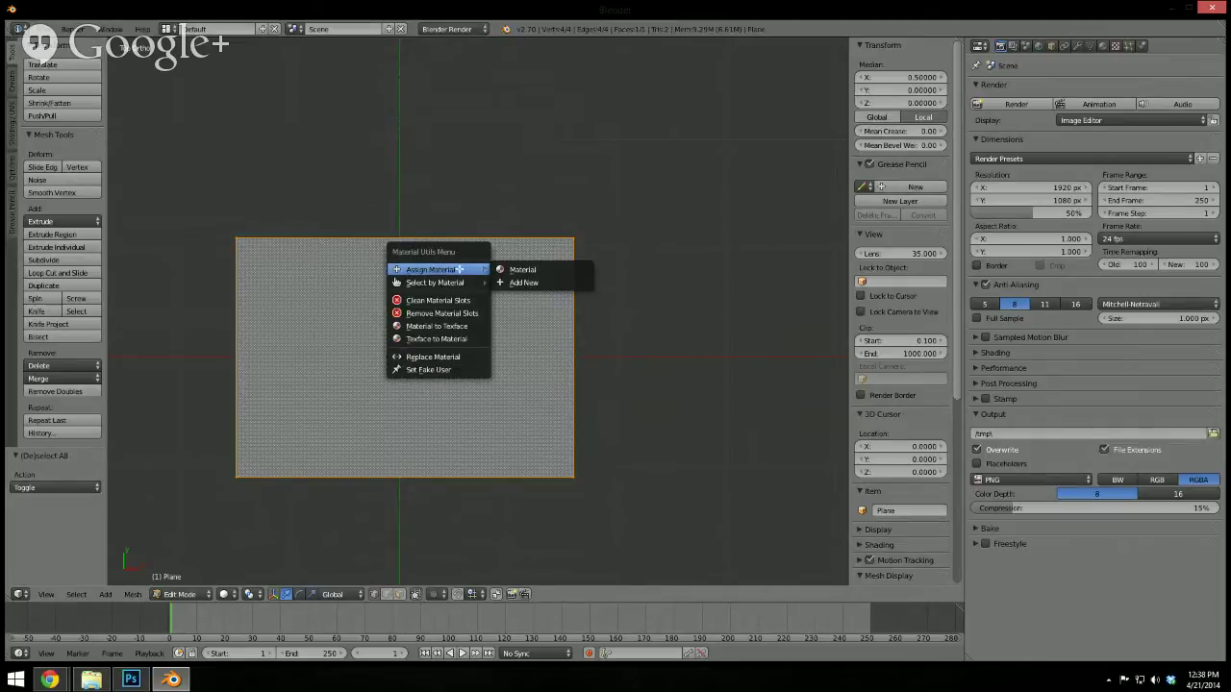
click(535, 270)
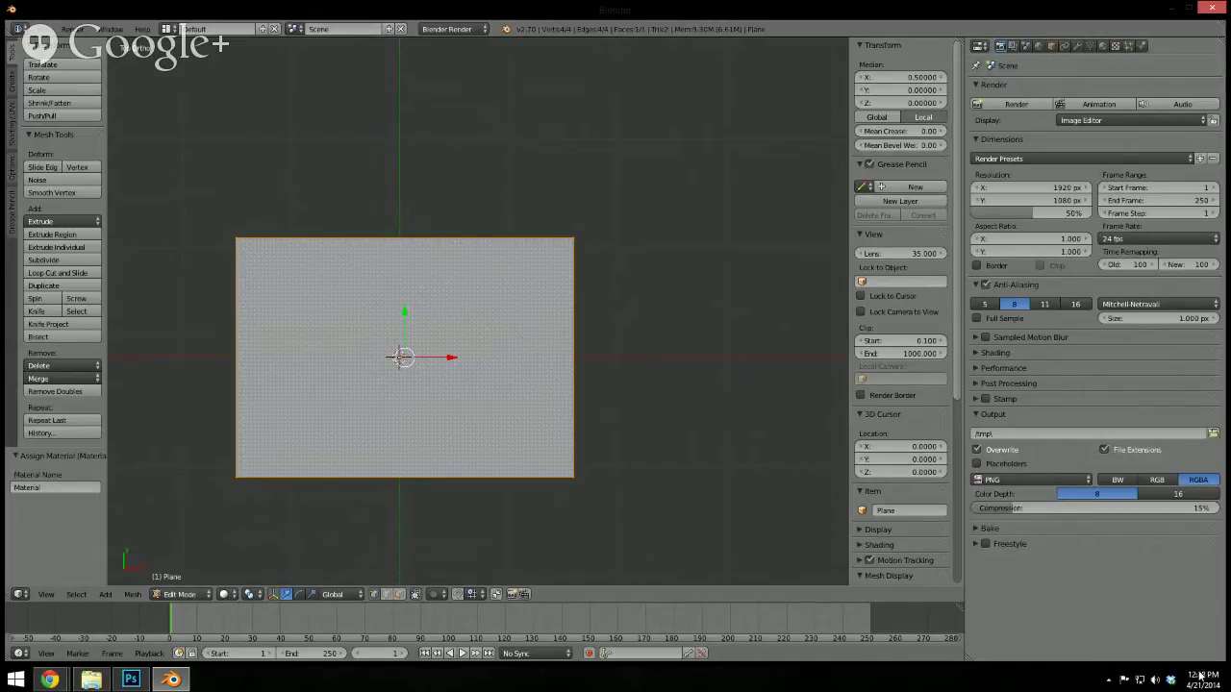
Set the type of the material's texture Tex to Image or Movie
click(1103, 46)
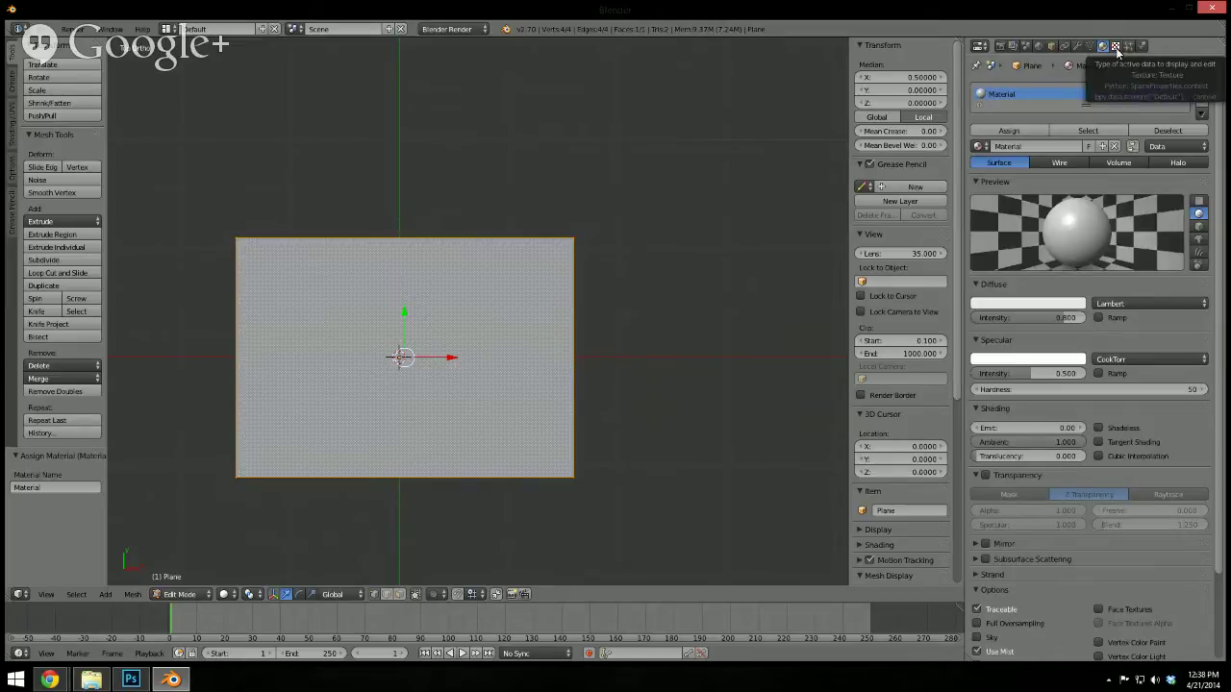
click(1116, 46)
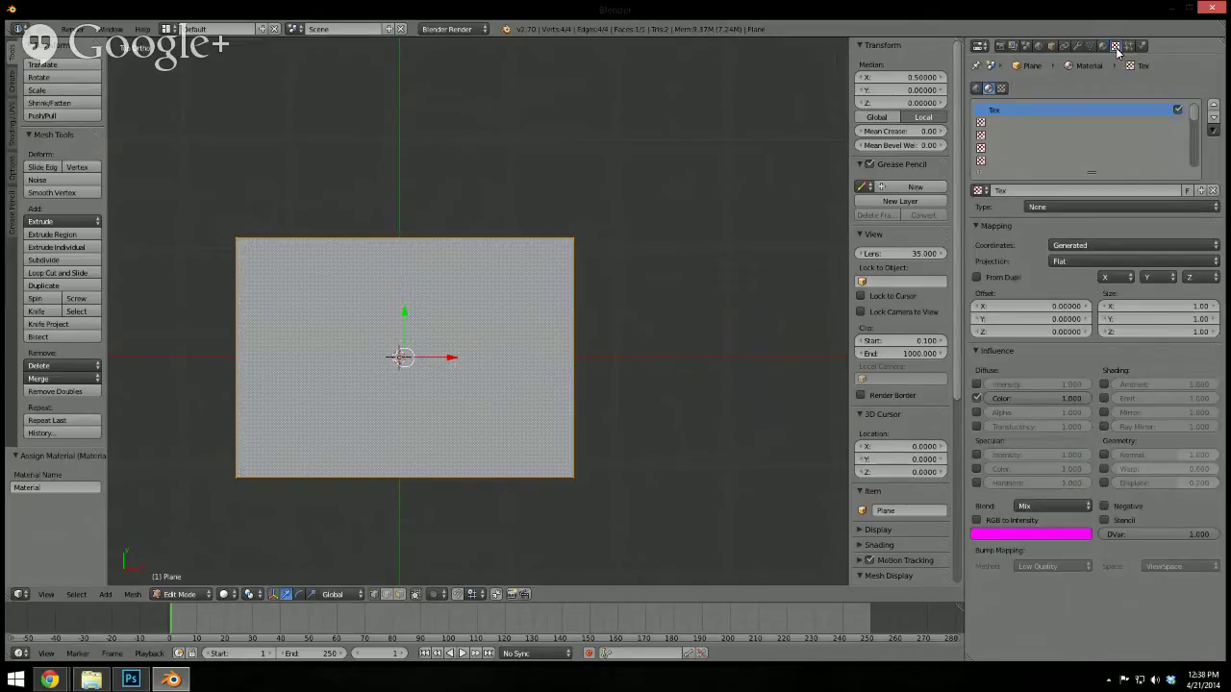
click(1058, 208)
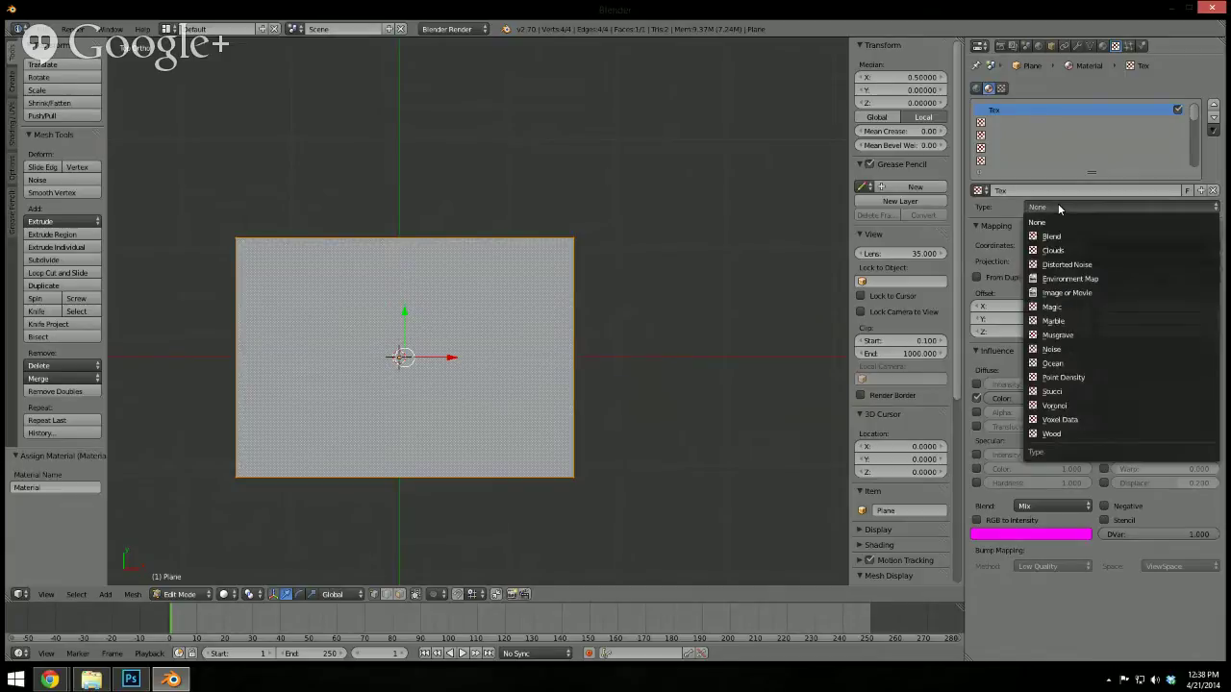
click(1064, 294)
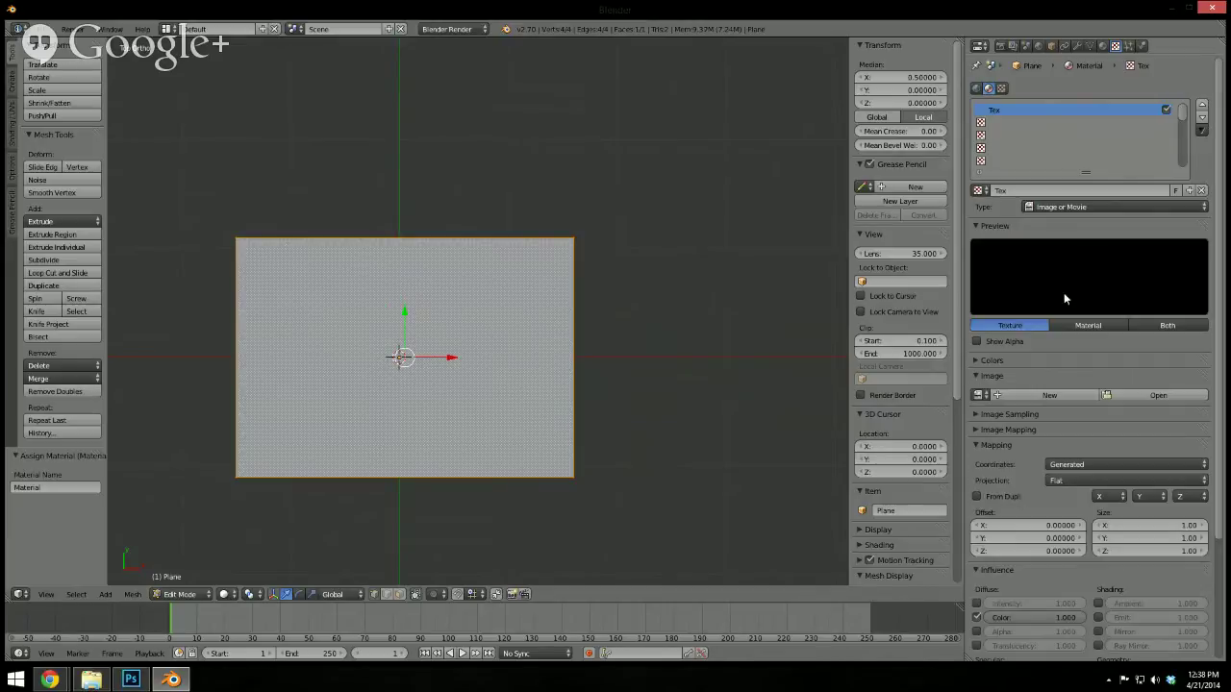
Load Map.png from the Desktop folder as the texture's image, showing the files as thumbnails
click(1120, 395)
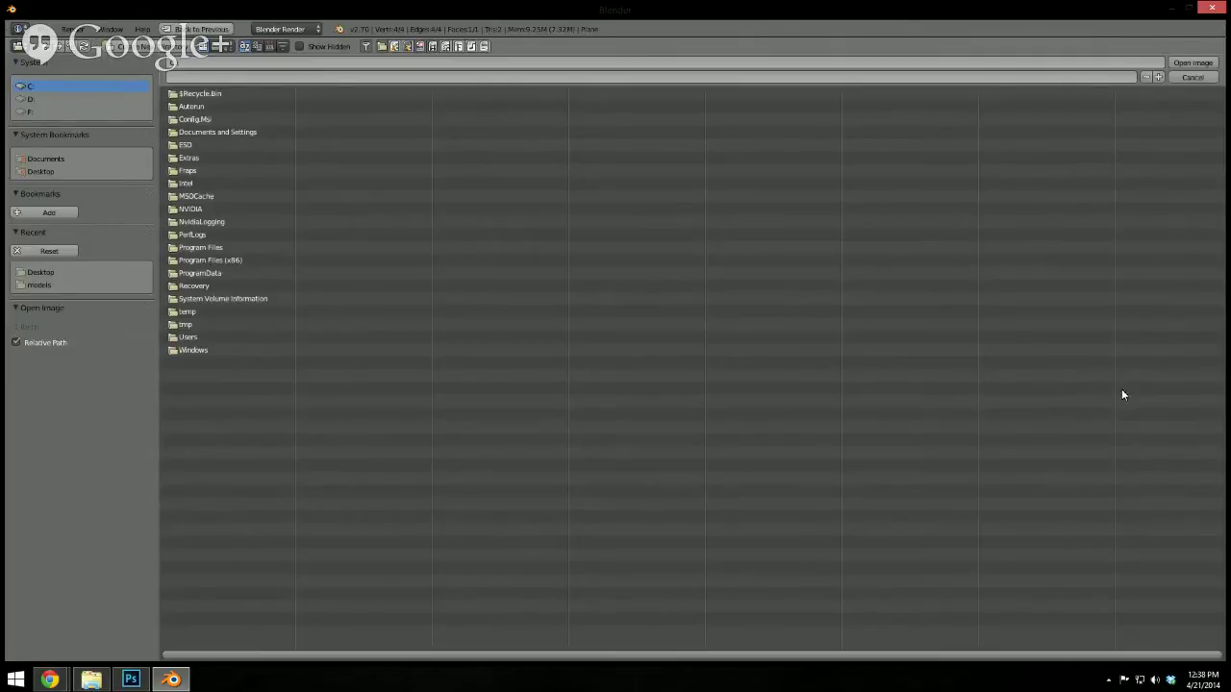
click(40, 171)
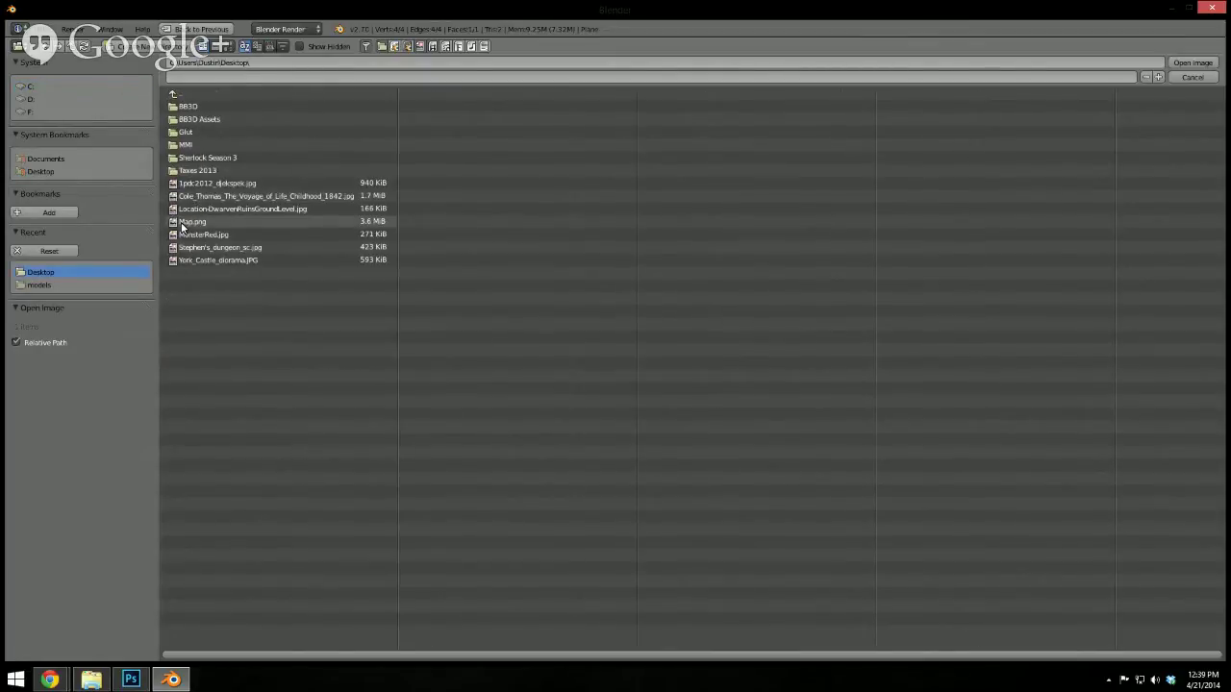
click(230, 47)
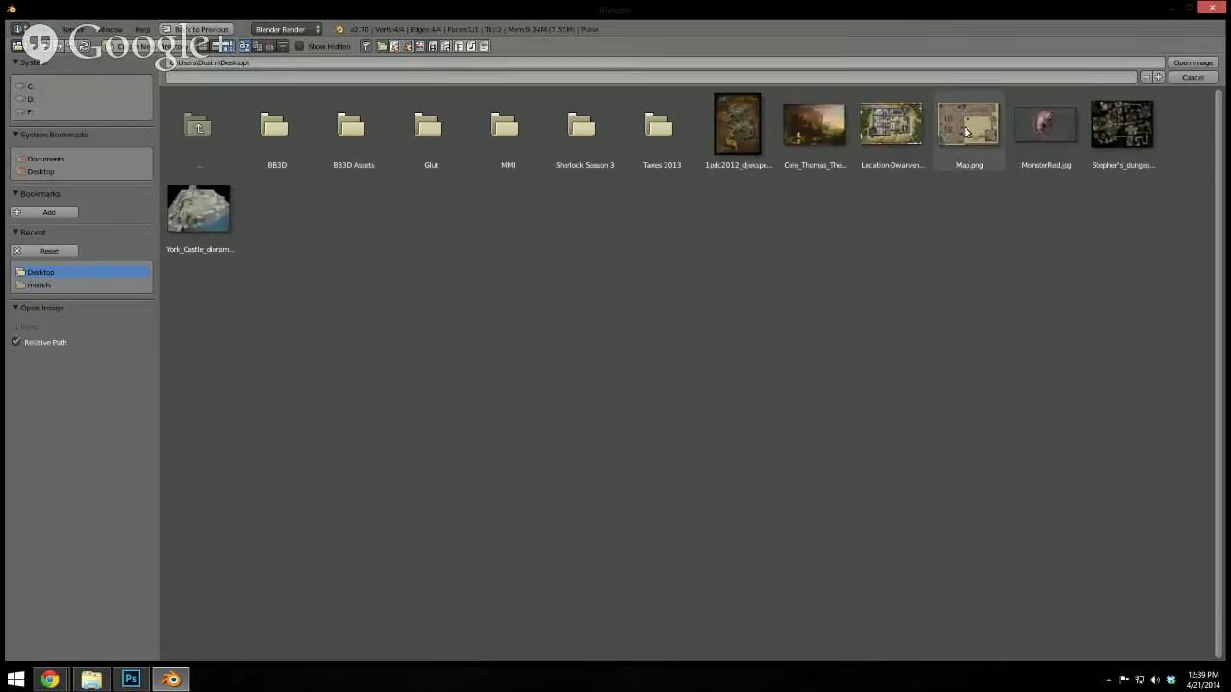
click(966, 129)
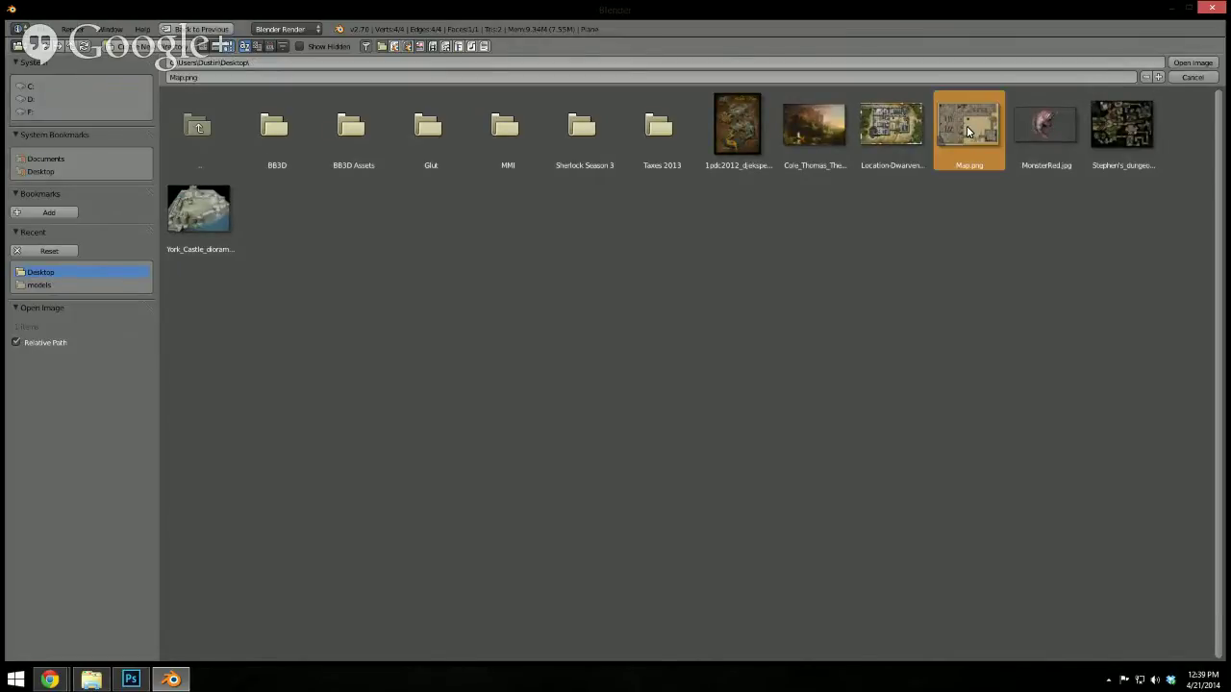
double_click(966, 129)
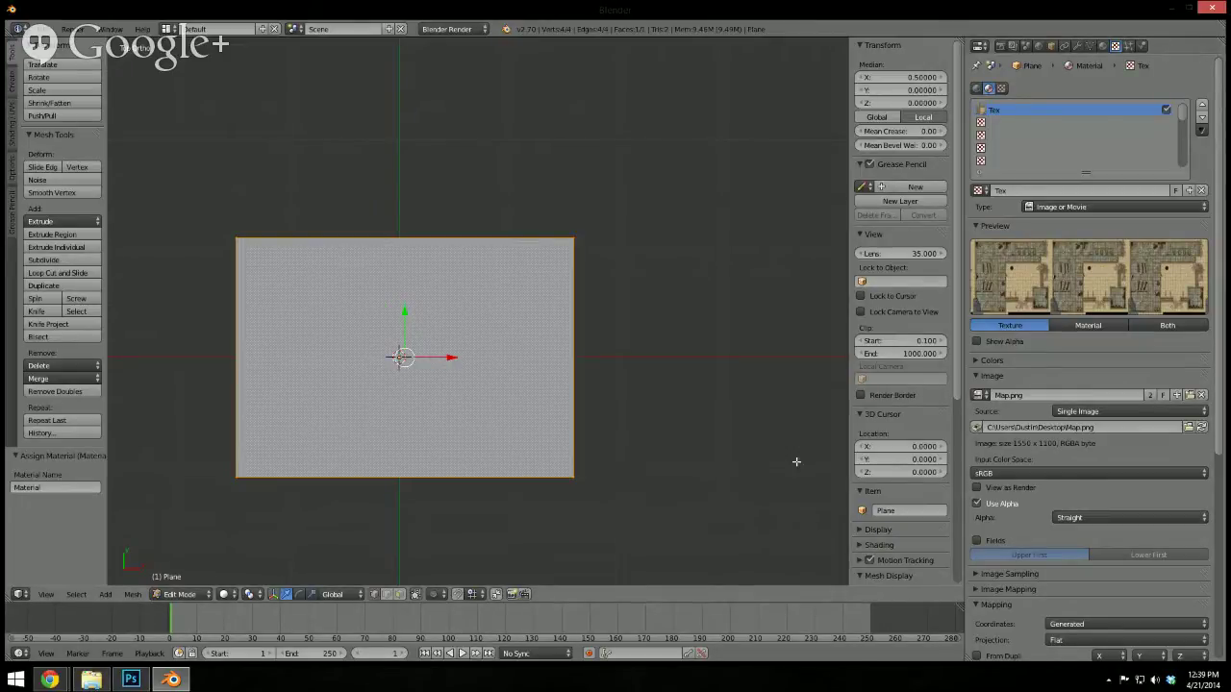
Set the texture's mapping coordinates to UV and choose UVMap as its map
scroll(1111, 446, down, 3)
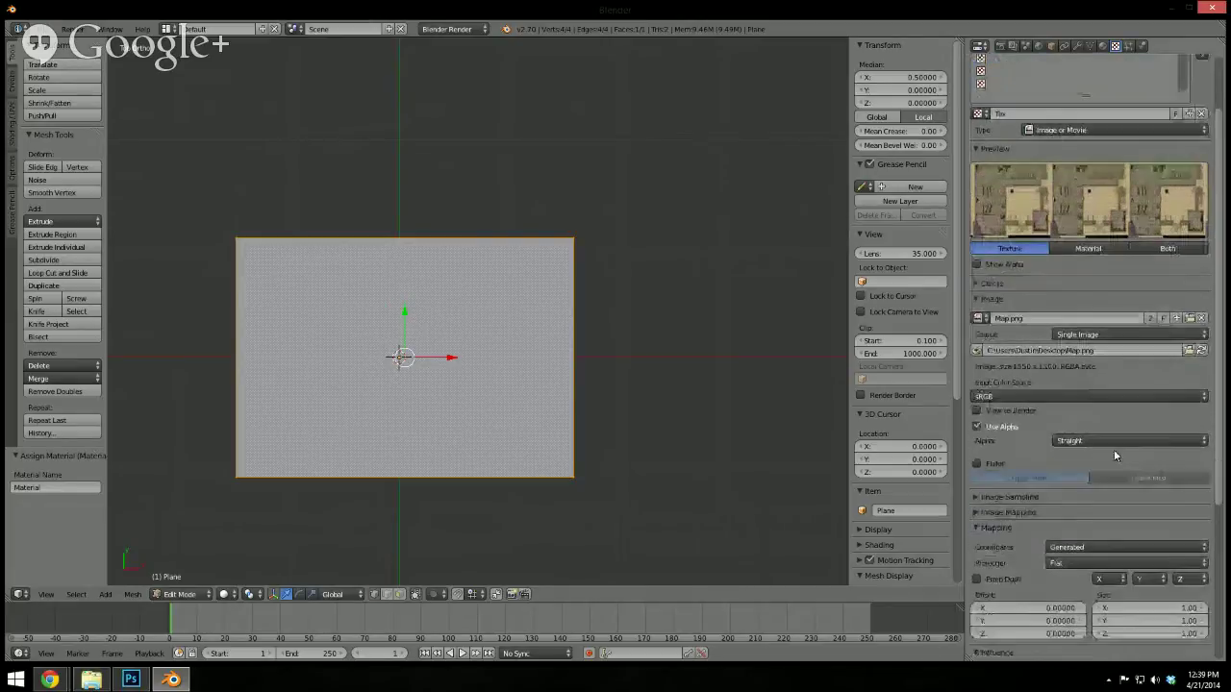
click(1092, 545)
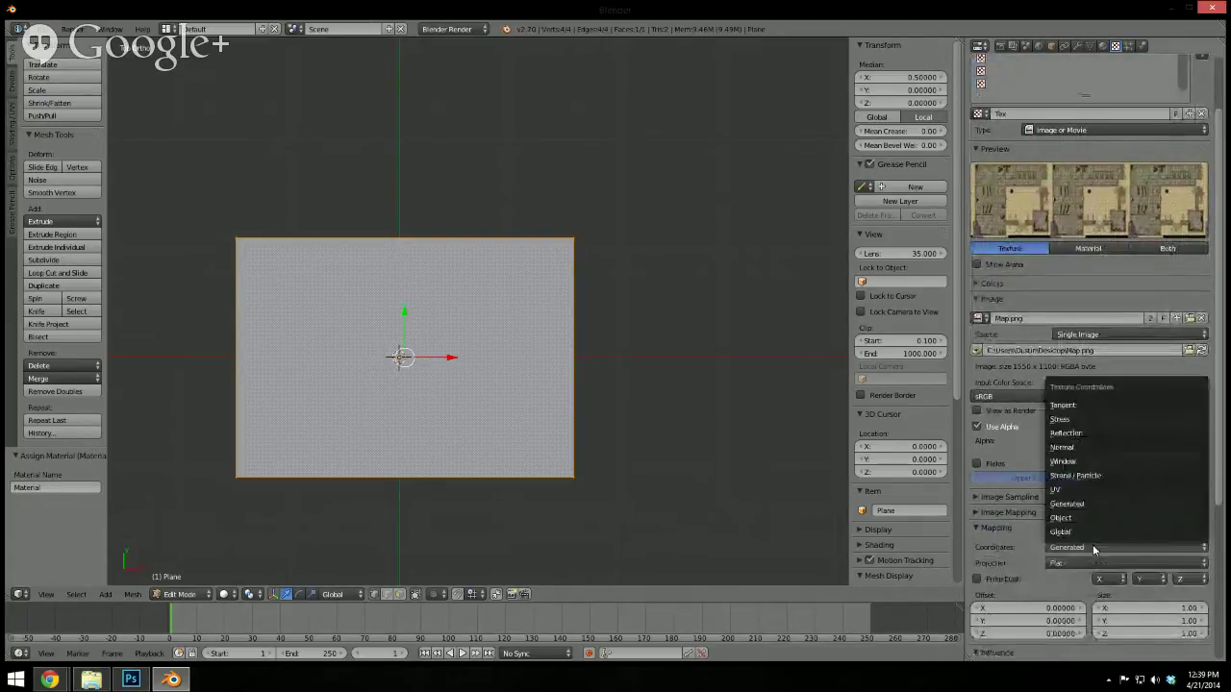
click(1075, 487)
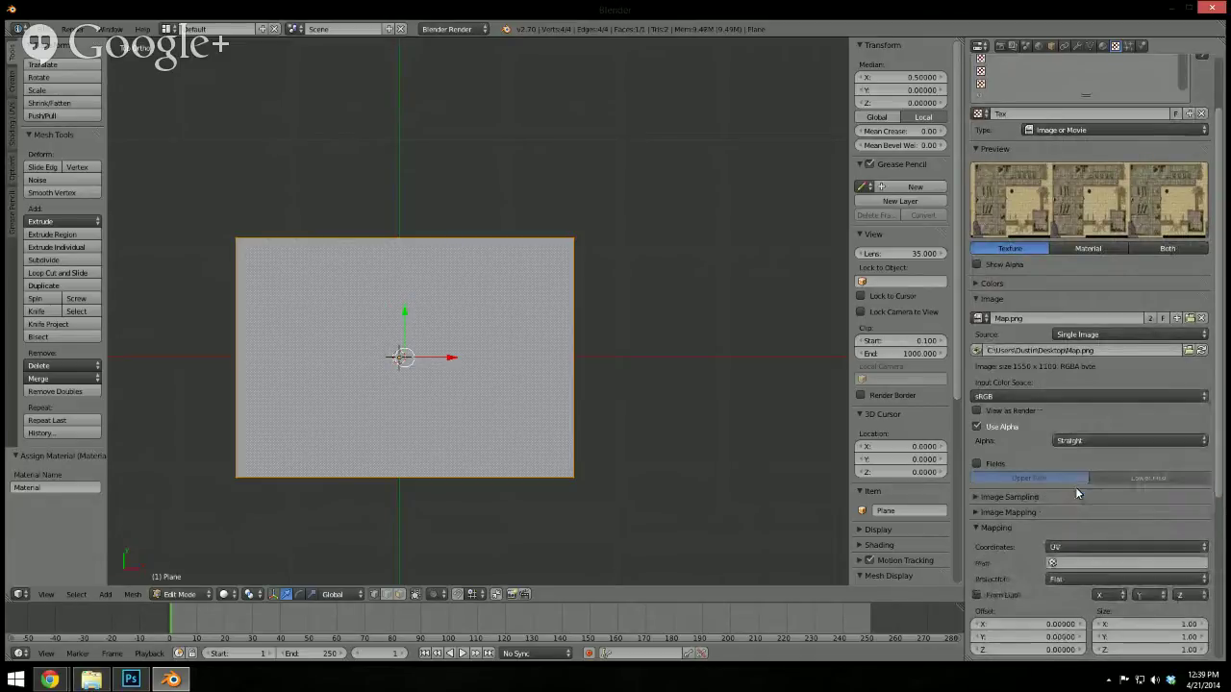
click(1093, 563)
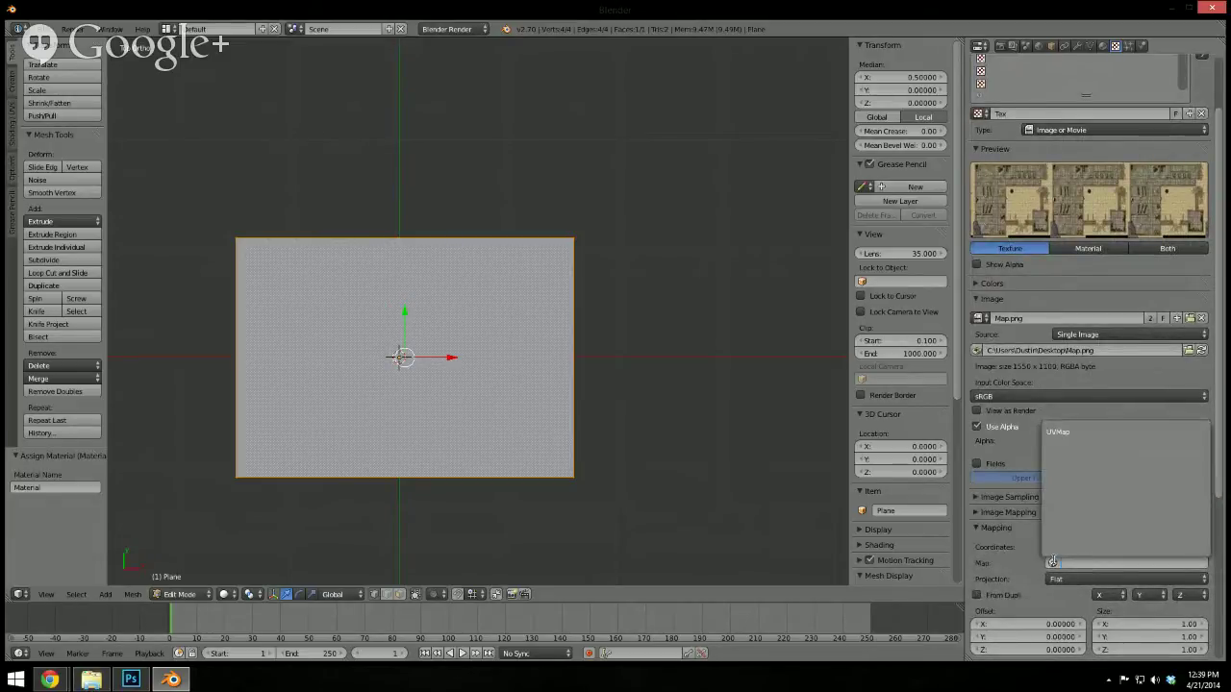
click(1073, 434)
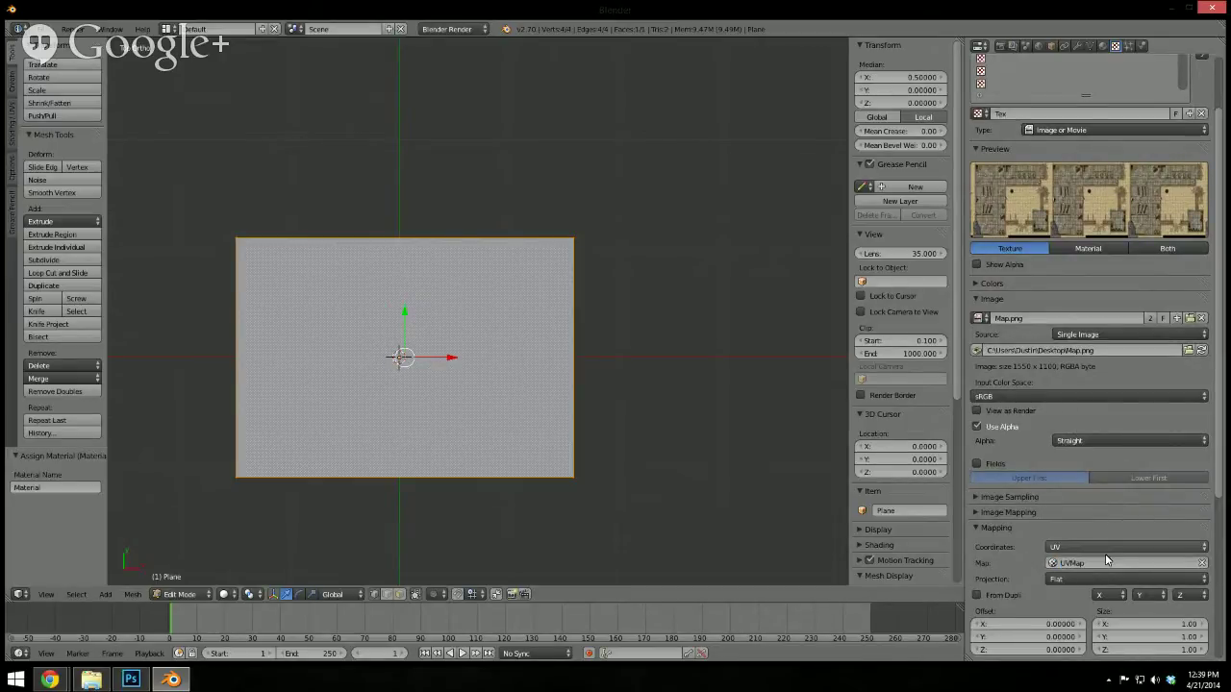
Switch the 3D view's viewport shading to Texture
scroll(1104, 519, down, 4)
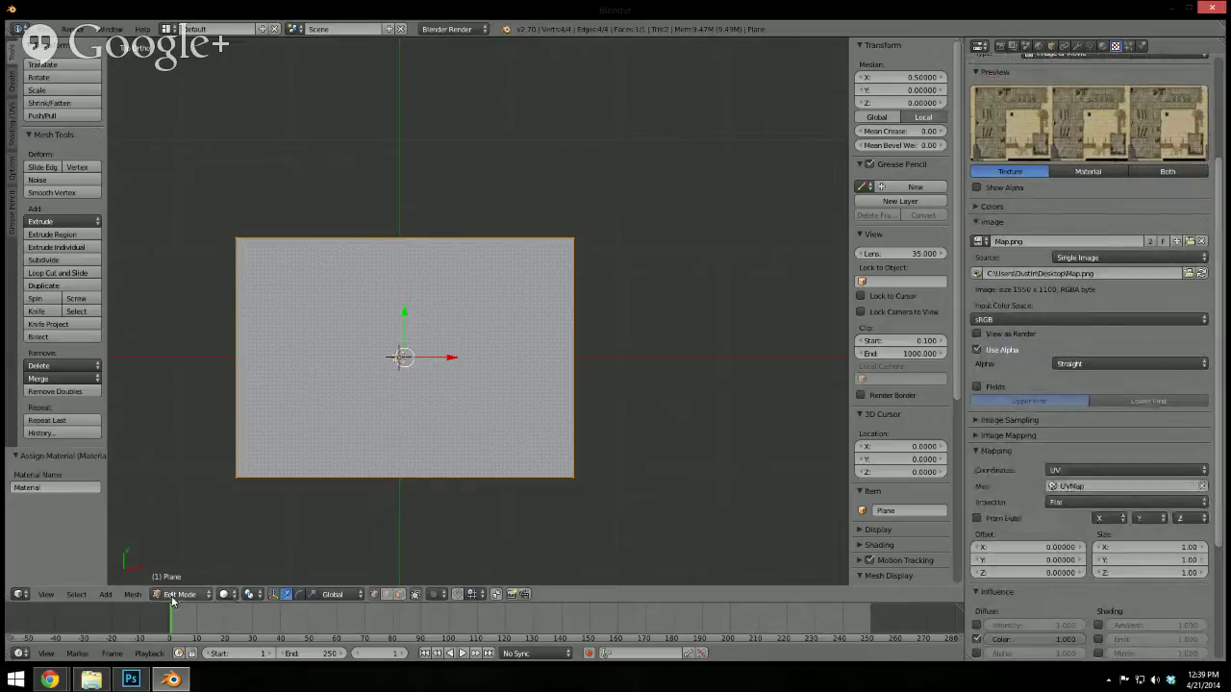
click(229, 596)
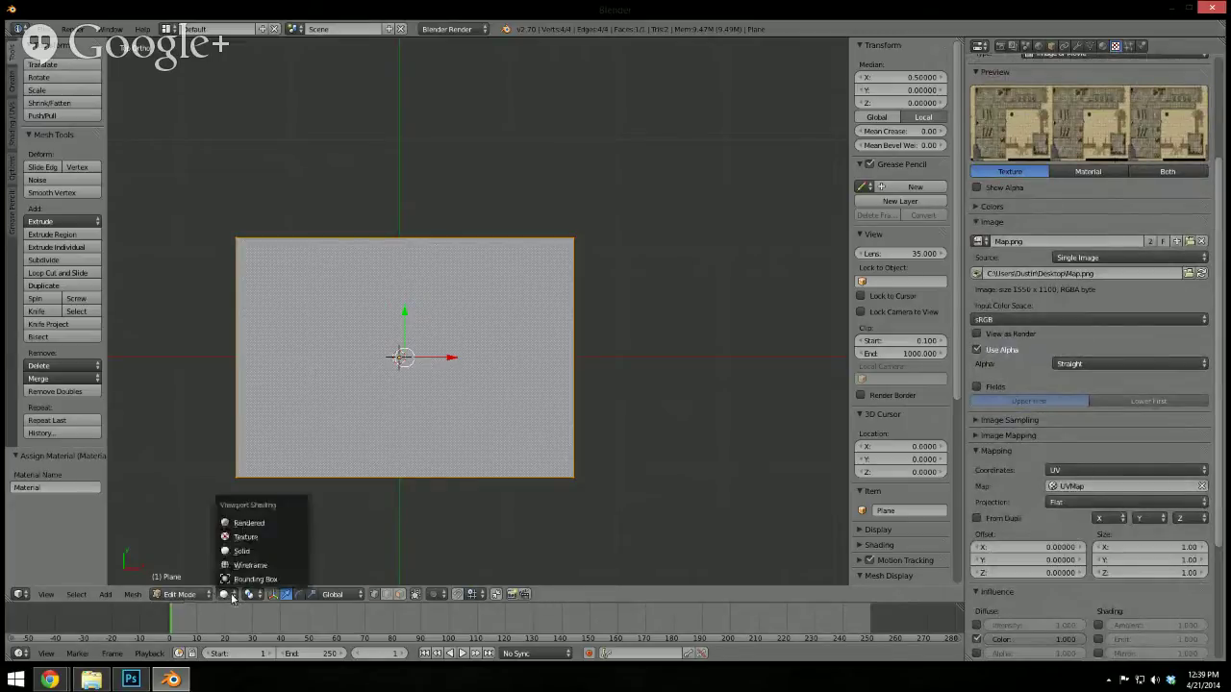
click(247, 538)
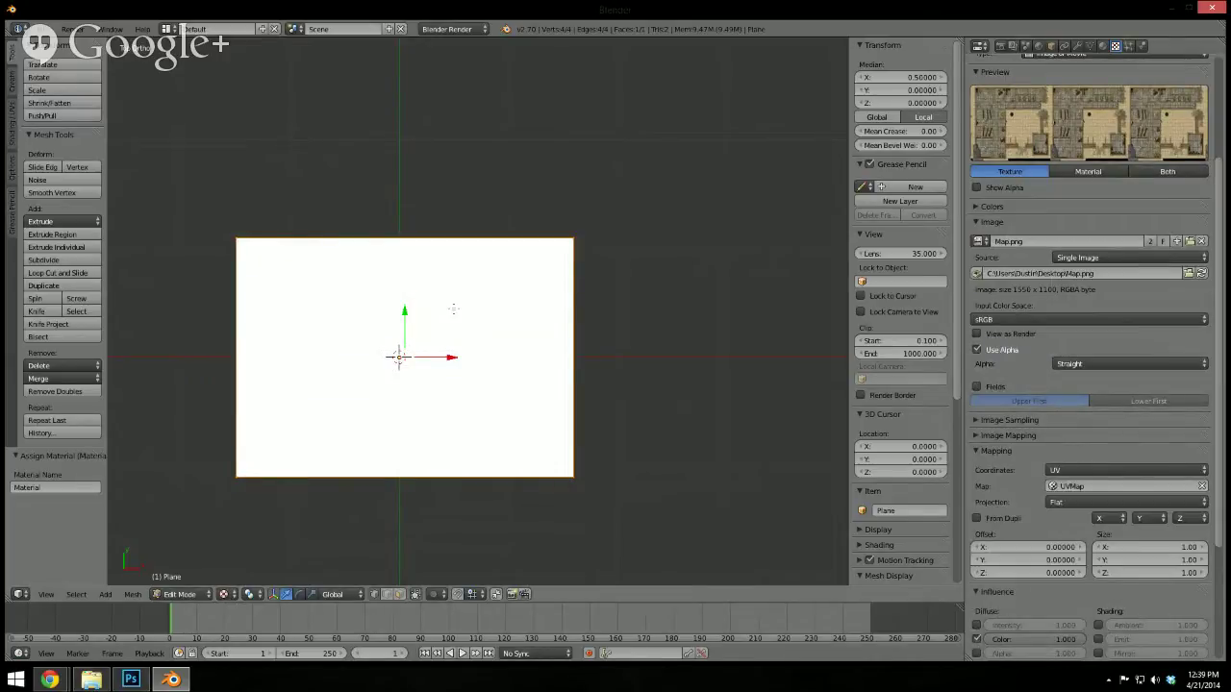
Reassign the material named Material to the plane with Material Utils and return to Object Mode
key(shift+q)
mouse_move(462, 309)
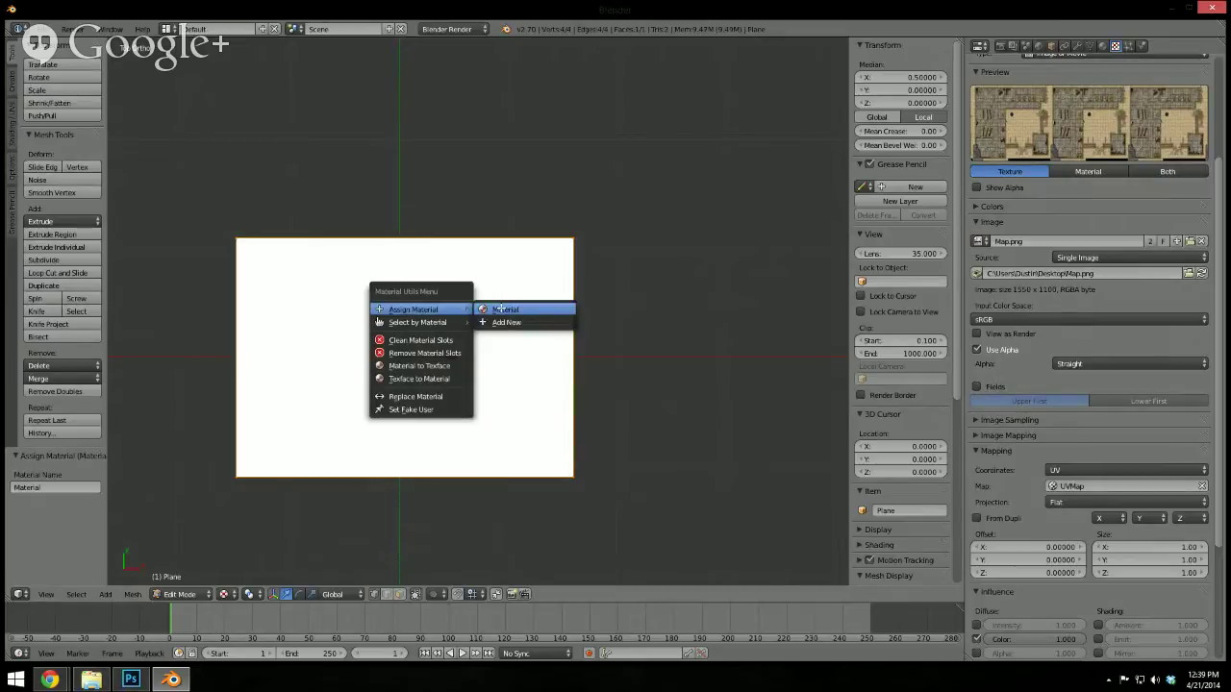
click(498, 310)
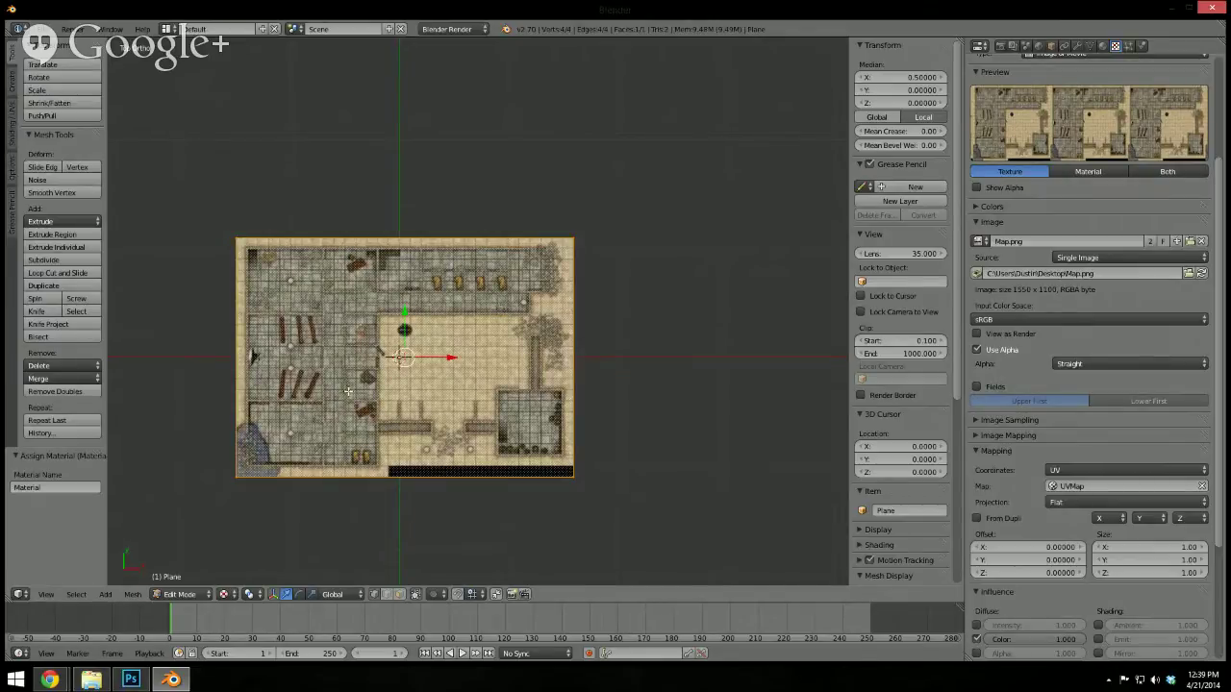
shift+middle_drag(451, 414, 509, 363)
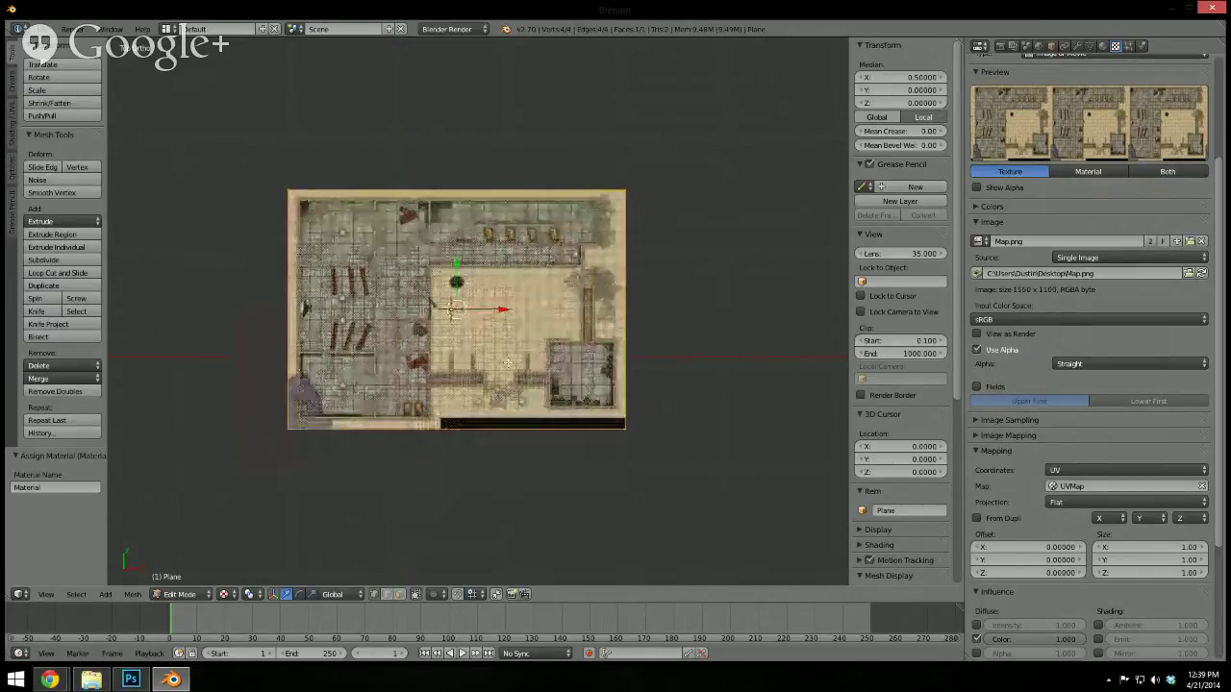
key(Tab)
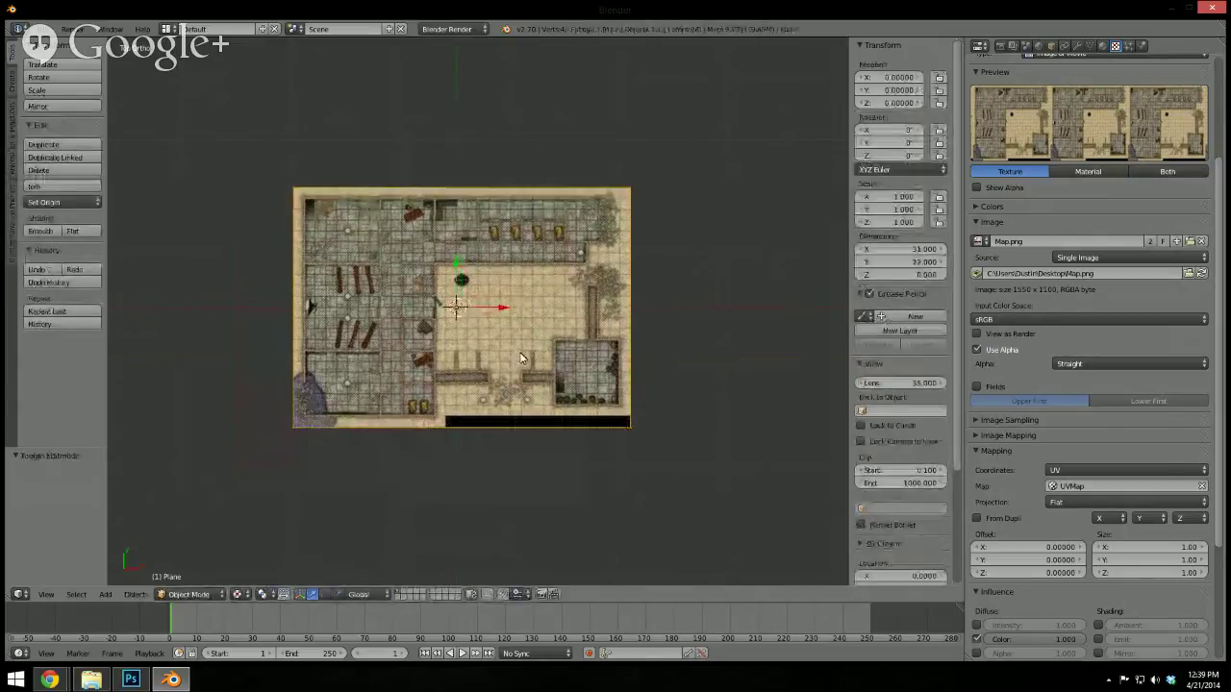
Extrude the whole textured plane 0.3 units upward into a thin slab and return to Object Mode
middle_drag(462, 365, 666, 372)
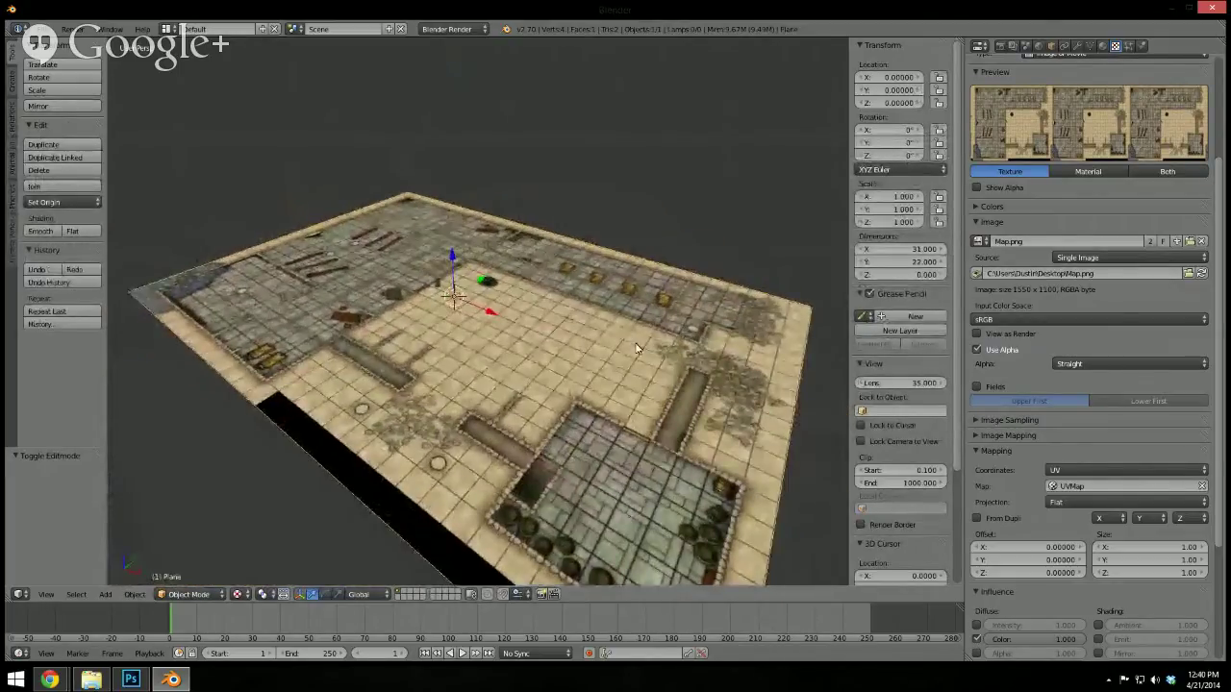
scroll(635, 341, down, 3)
middle_drag(568, 294, 503, 317)
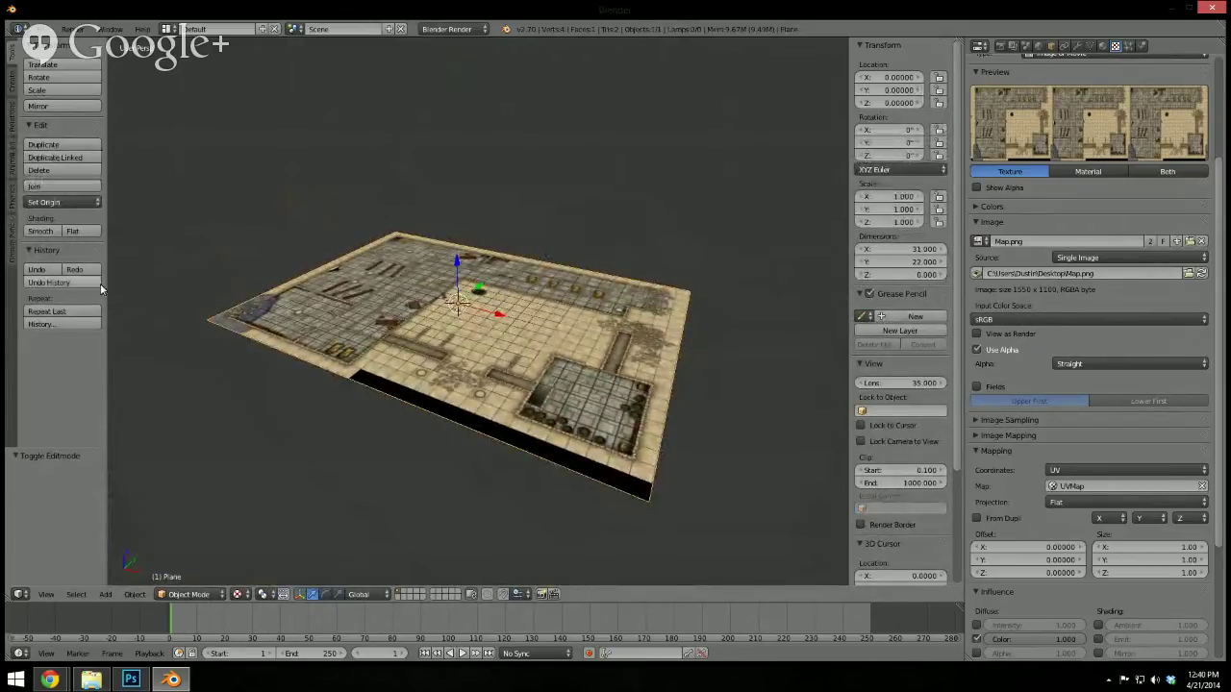
key(Tab)
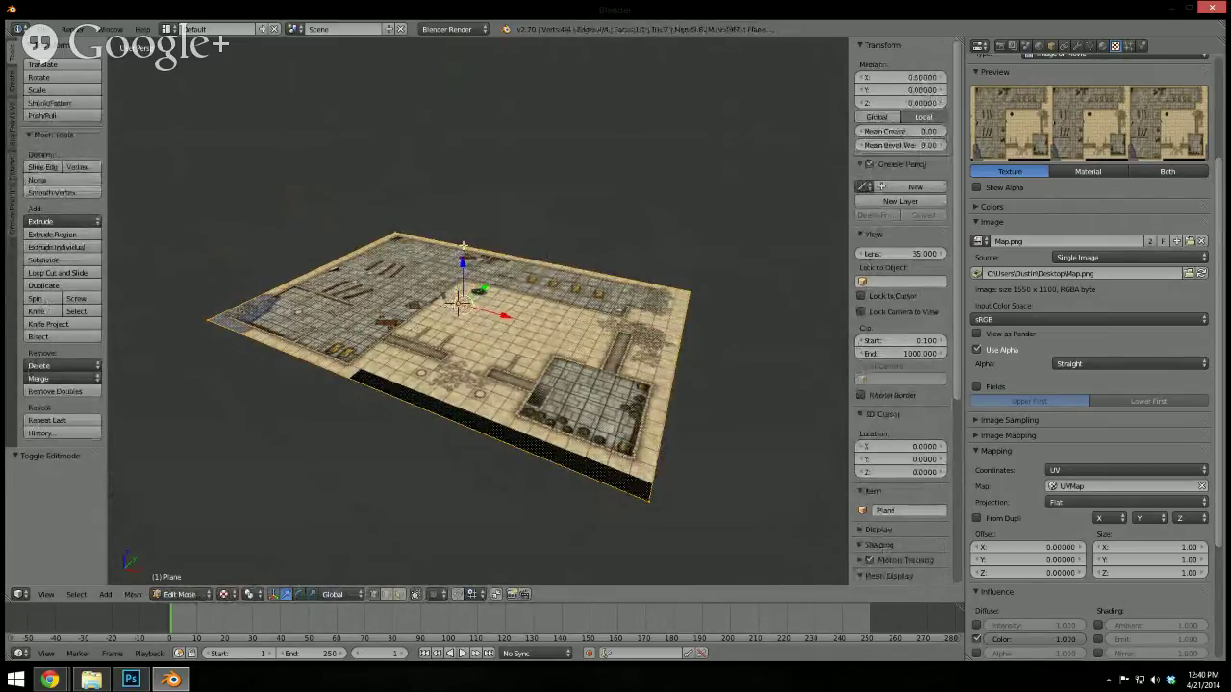
key(a)
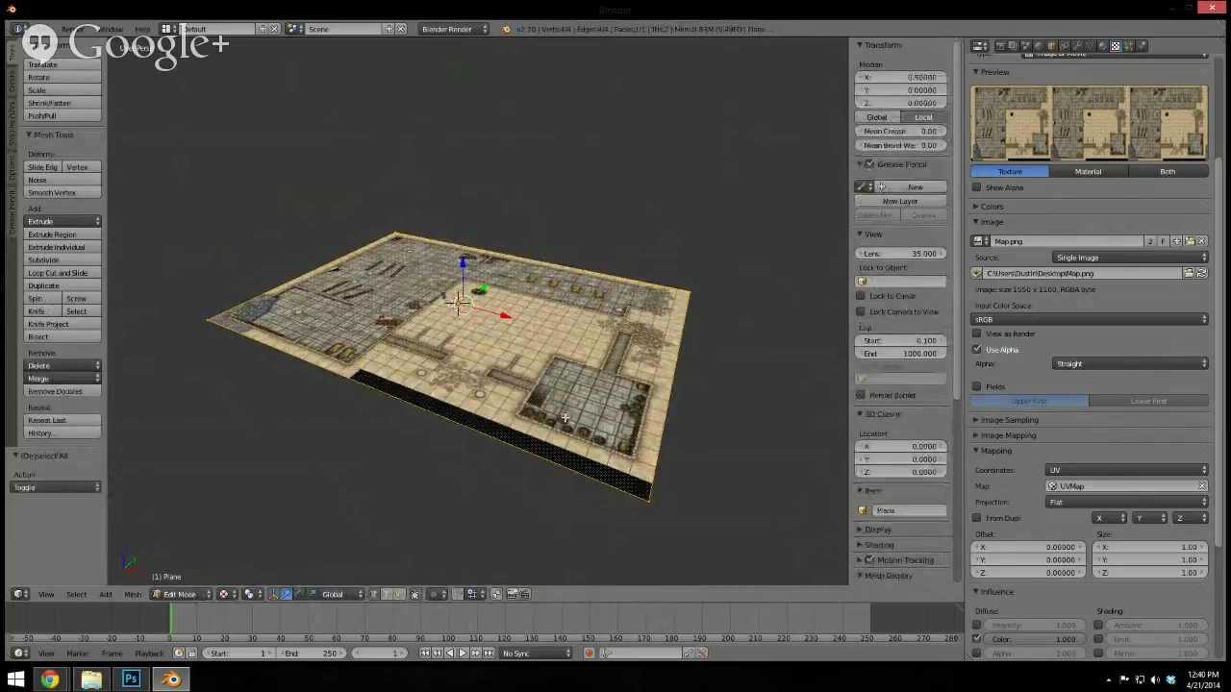
key(g)
key(z)
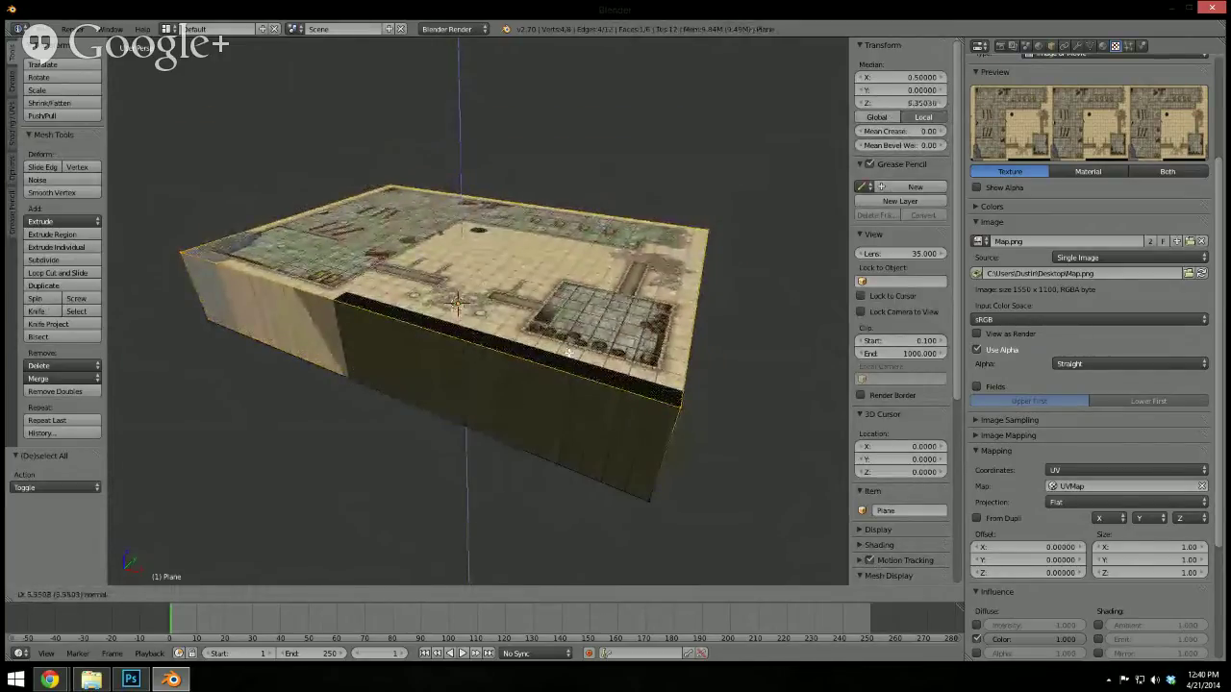
click(568, 353)
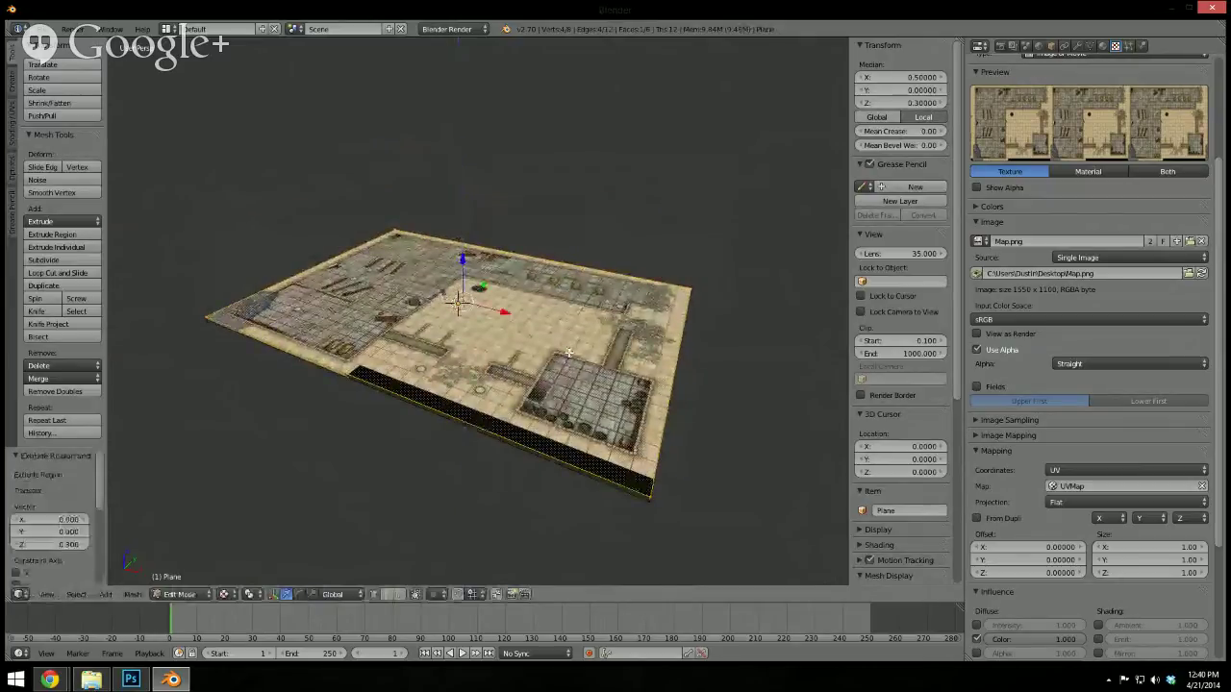
middle_drag(191, 411, 606, 405)
key(Tab)
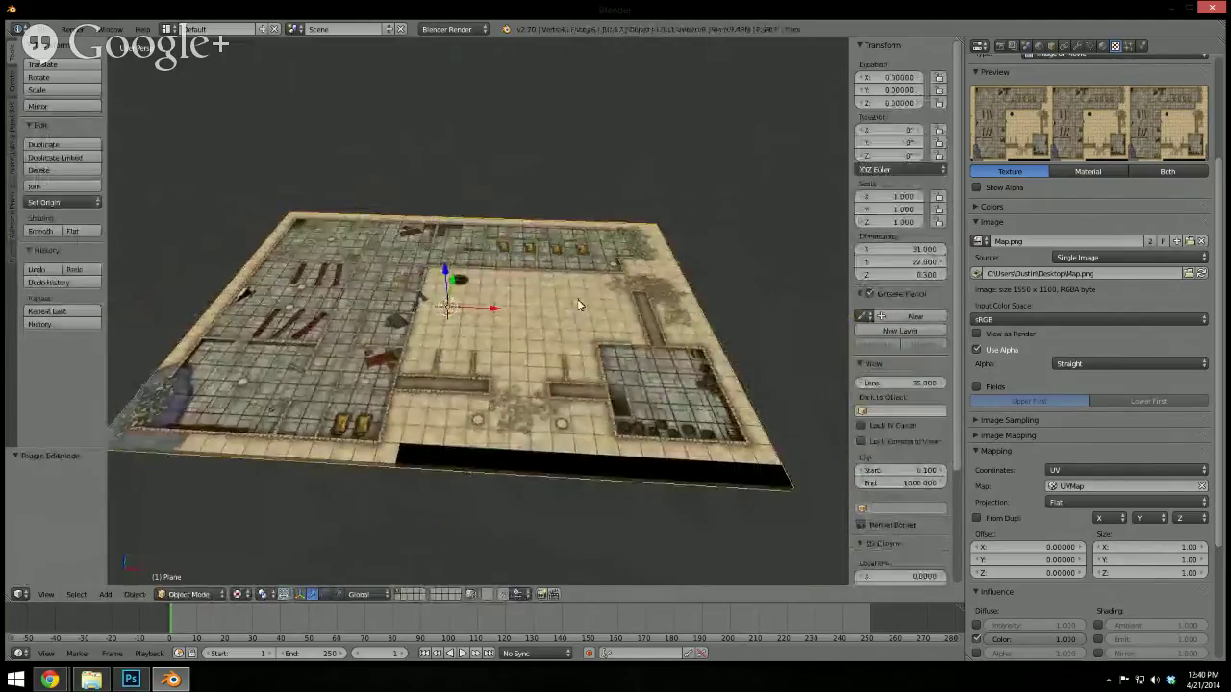
Examine the slab's thickness edge-on from the front and its textured top from an angle
middle_drag(527, 355, 468, 296)
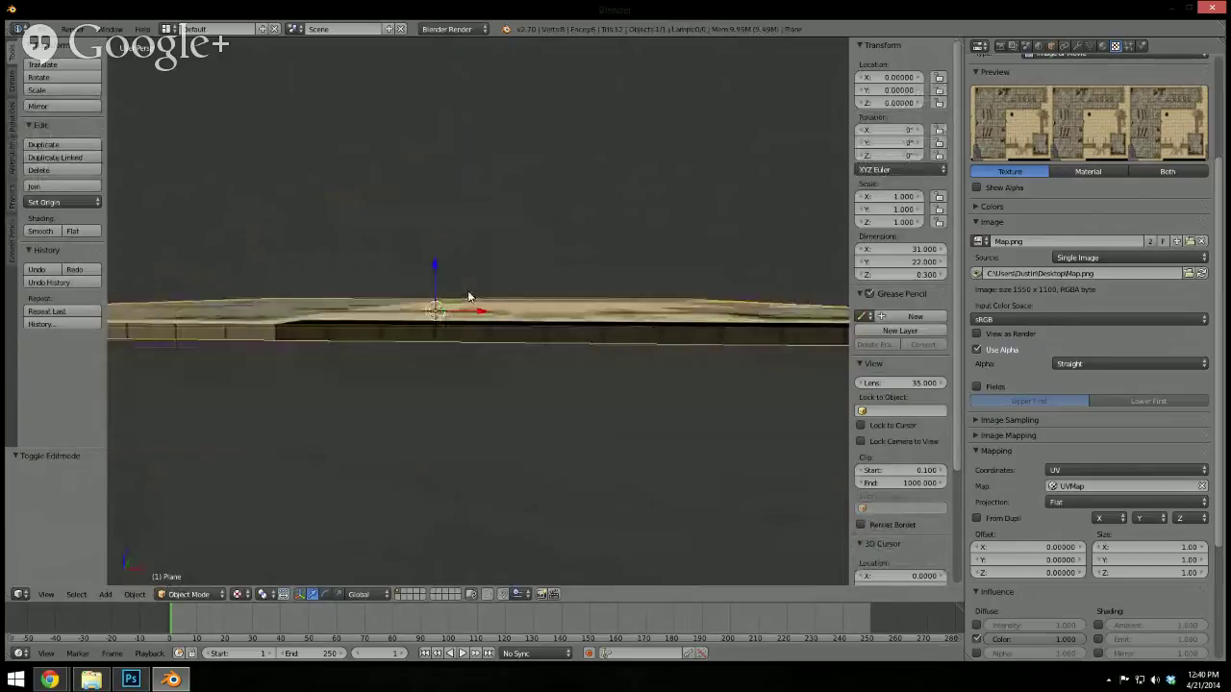
key(KP_1)
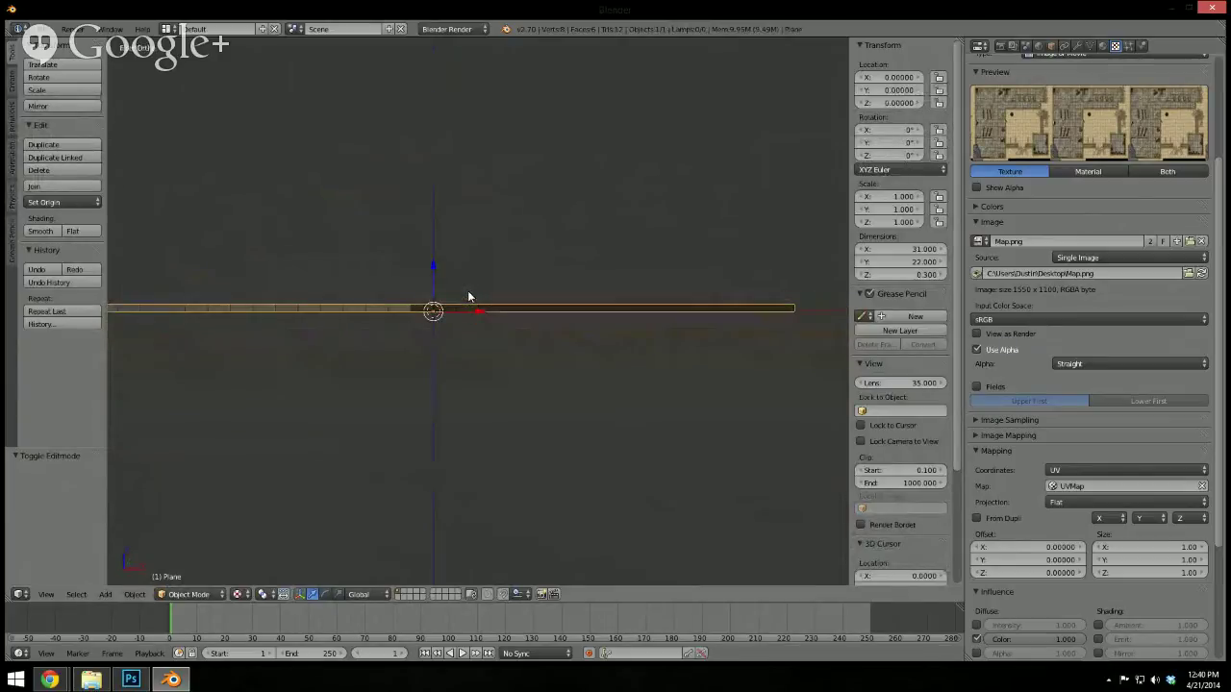
scroll(468, 298, up, 4)
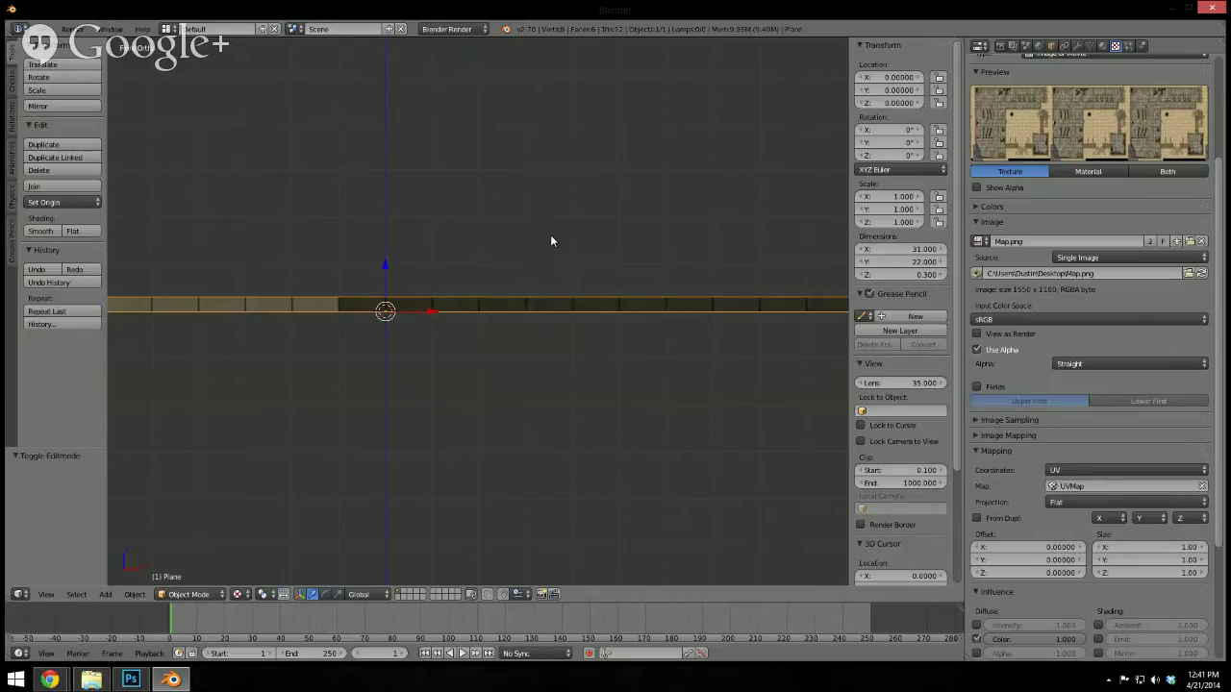
middle_drag(541, 214, 165, 301)
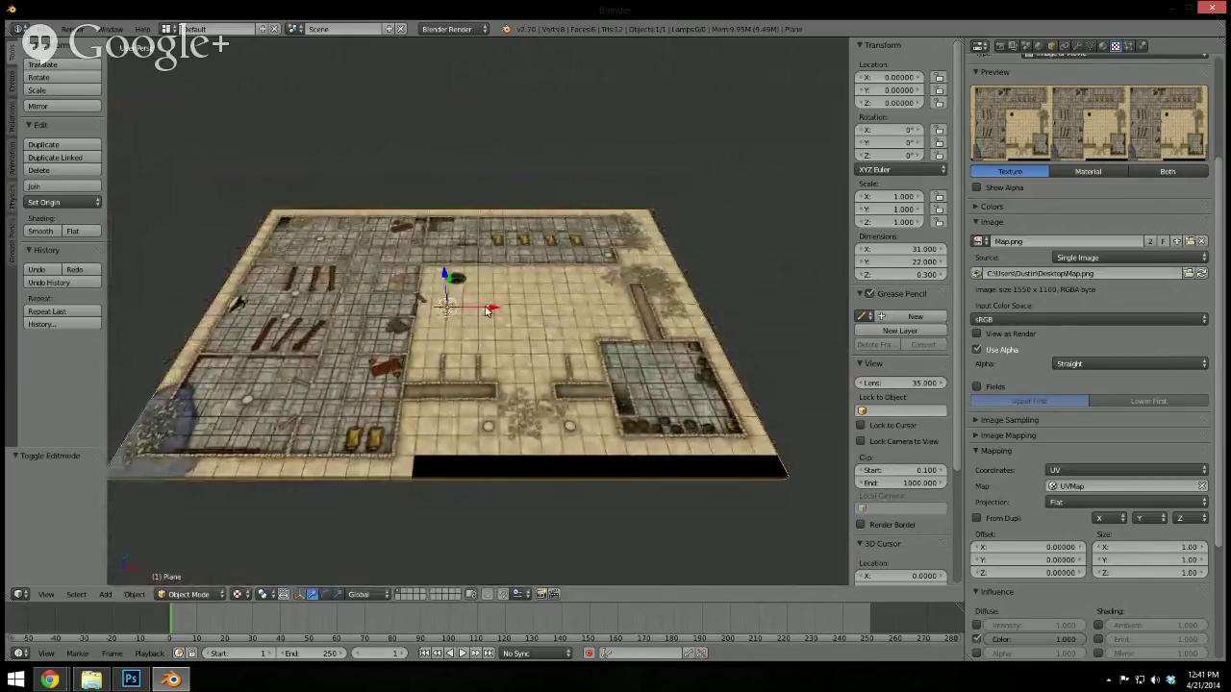
middle_drag(471, 316, 270, 182)
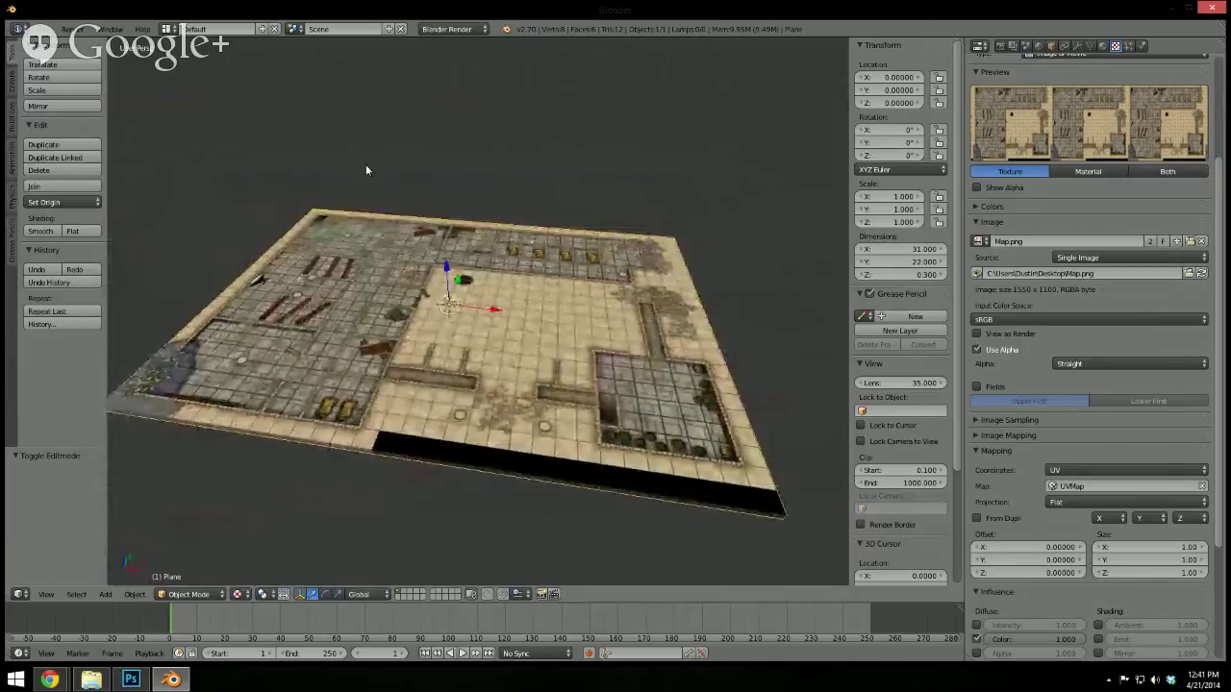
middle_drag(567, 229, 530, 248)
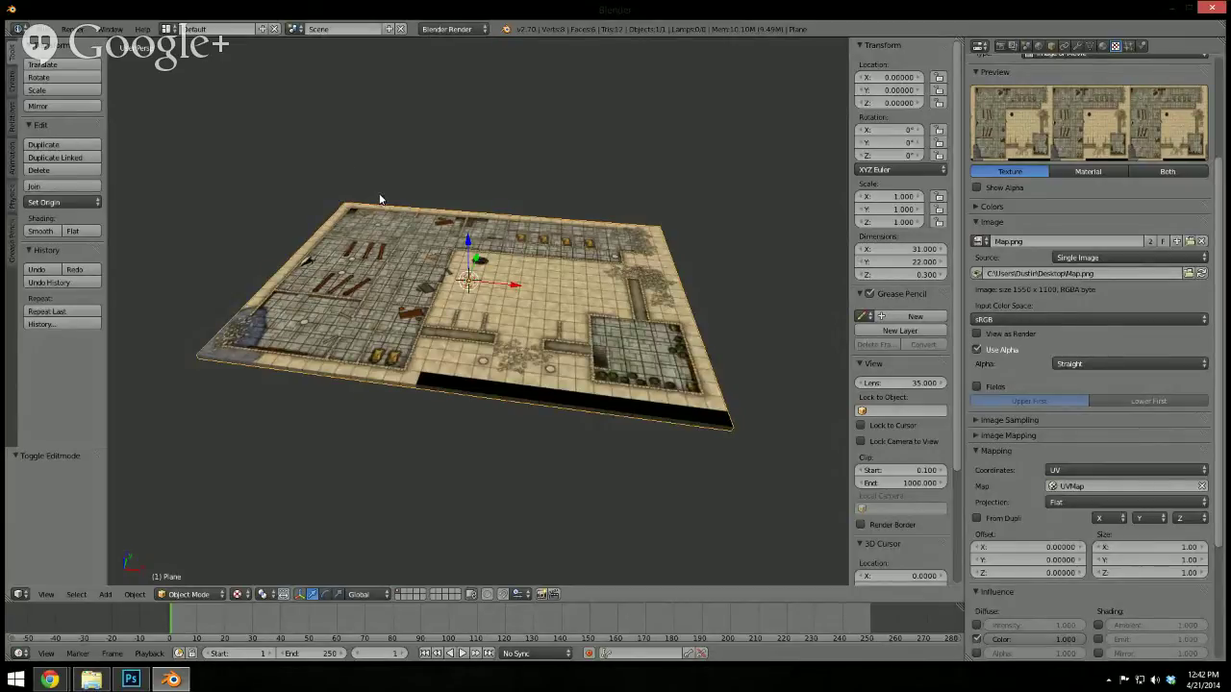
Open the file location of Battle Box 3D from the Start screen and open its Model Library folder in File Explorer
key(super)
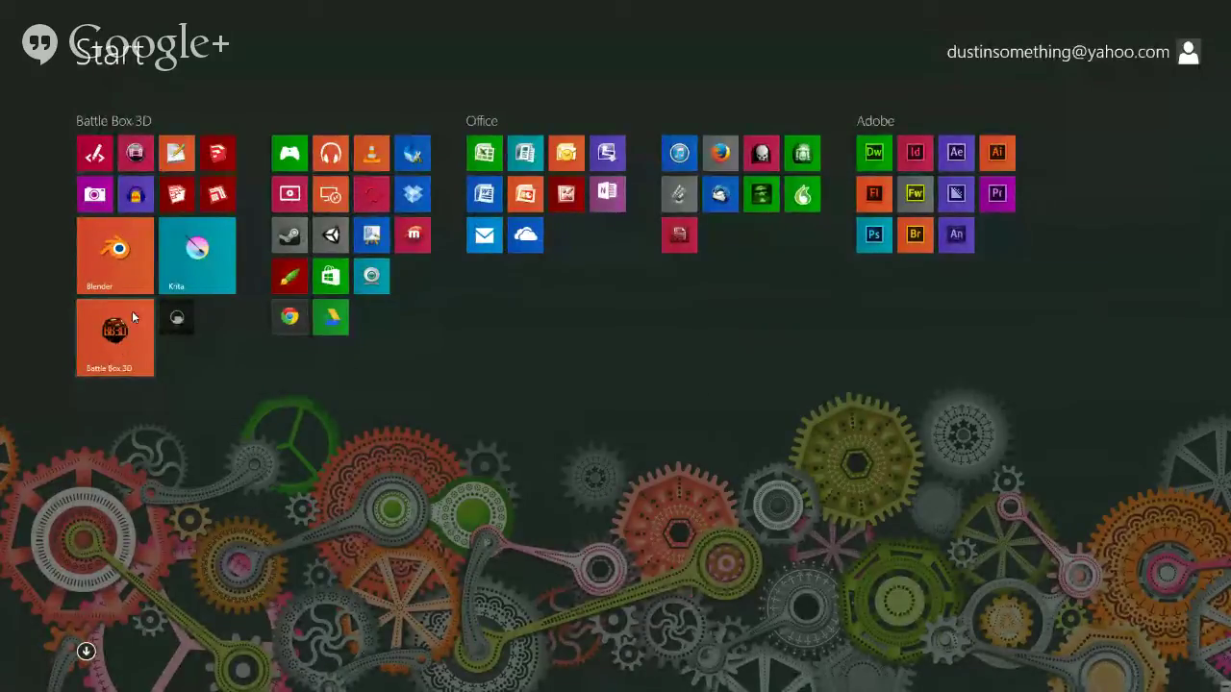
right_click(113, 333)
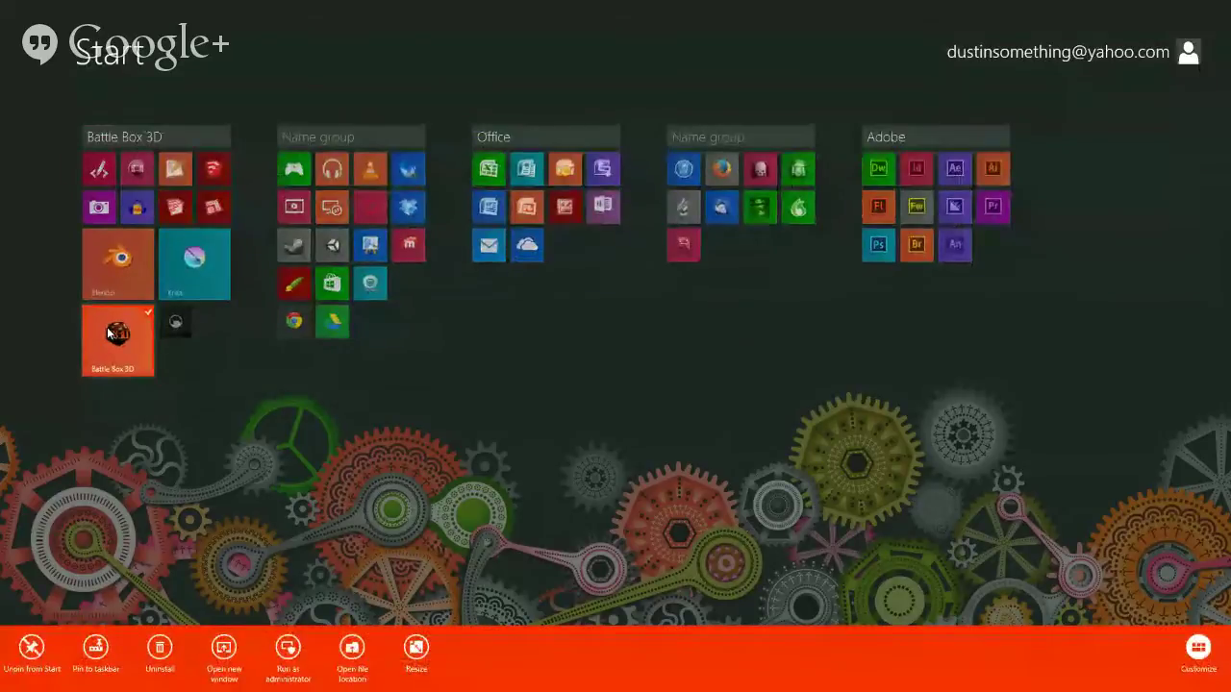
click(351, 651)
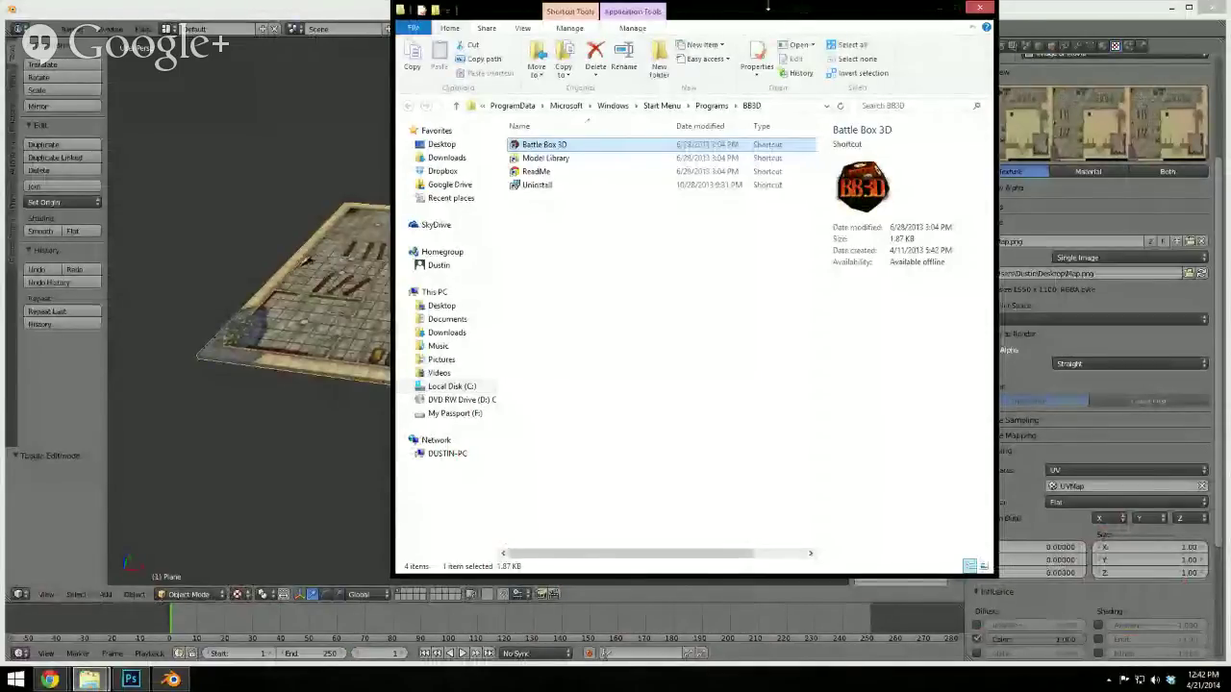
drag(767, 8, 767, 37)
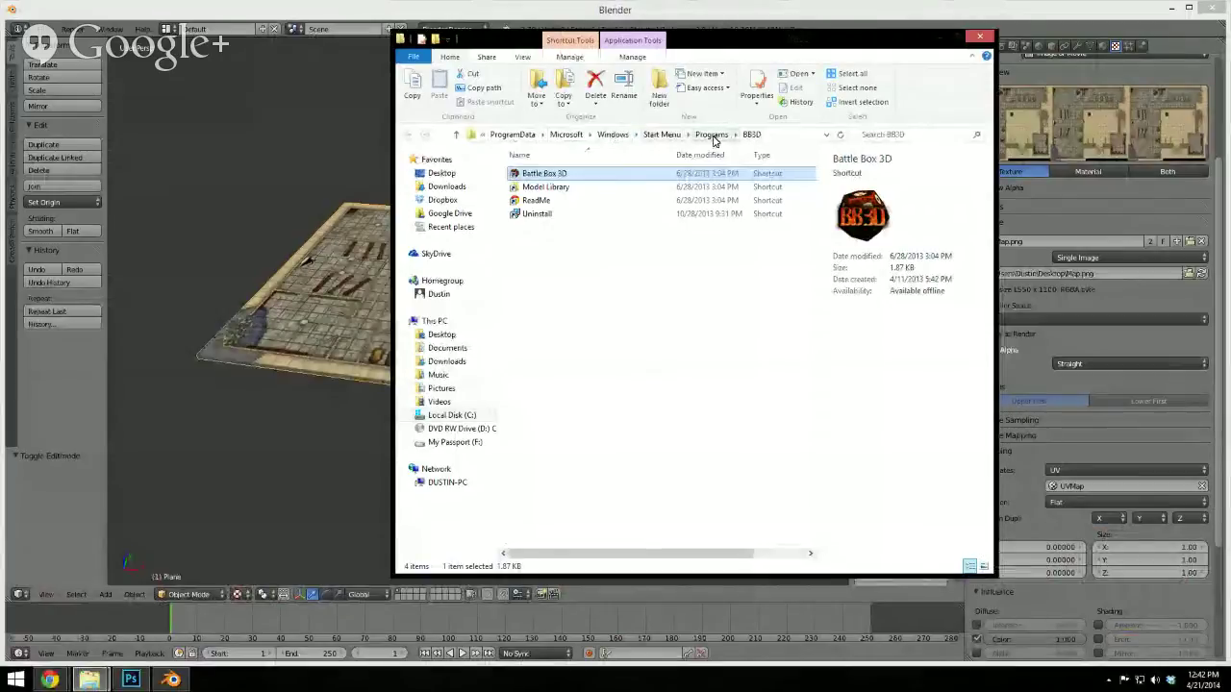
double_click(527, 188)
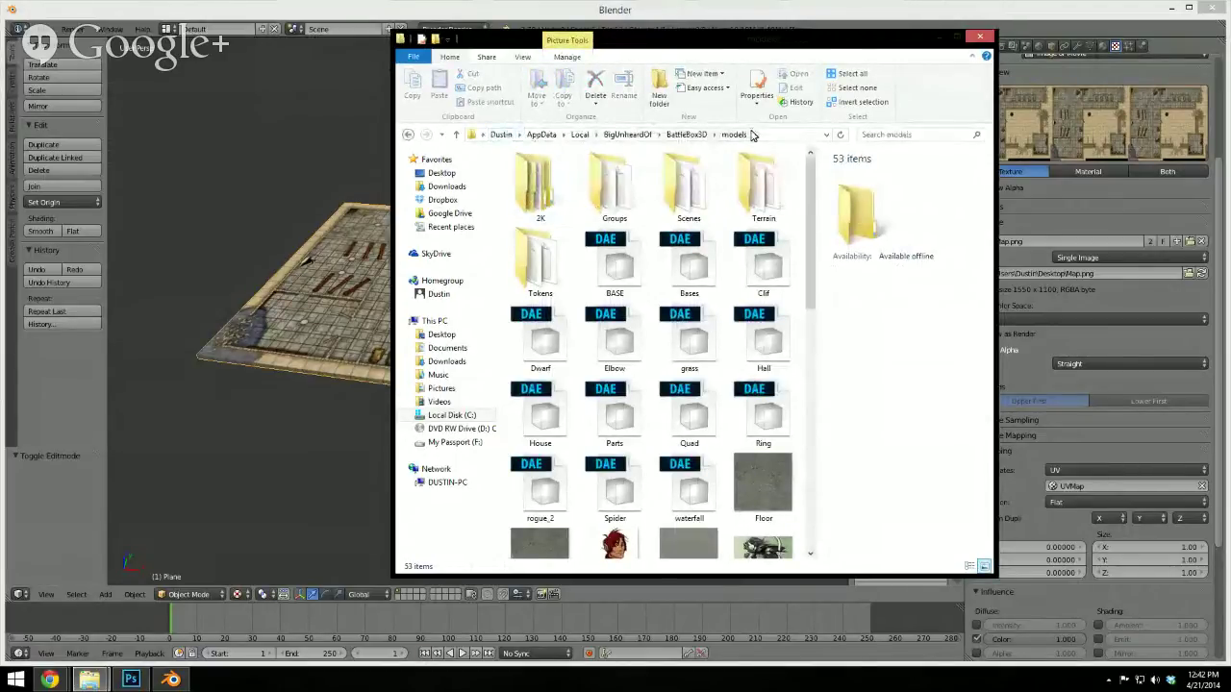
Copy the models folder's address as text, look through its files and switch back to Blender
right_click(544, 139)
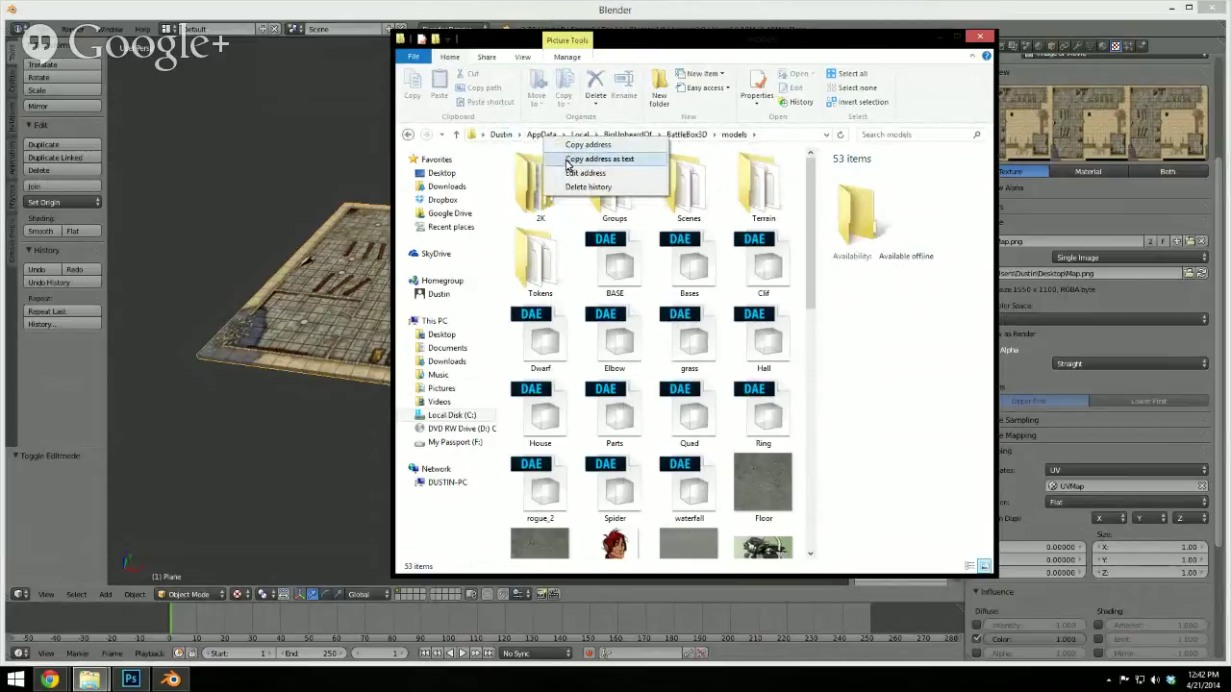
click(569, 160)
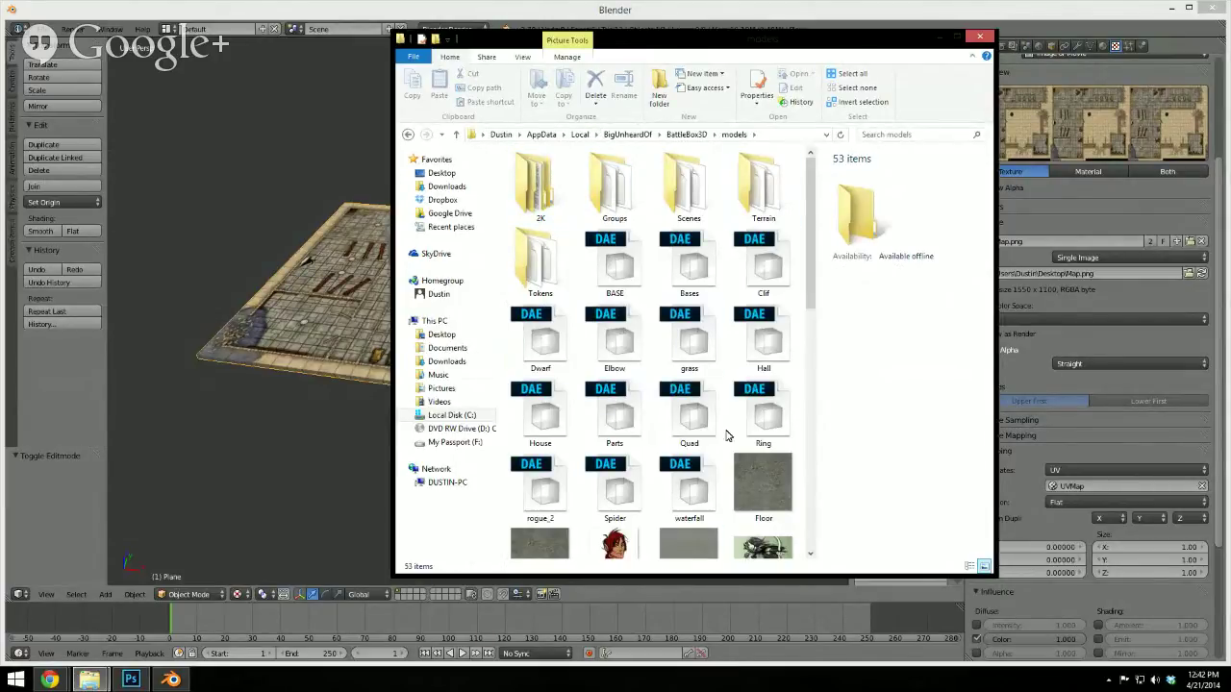
drag(810, 200, 804, 252)
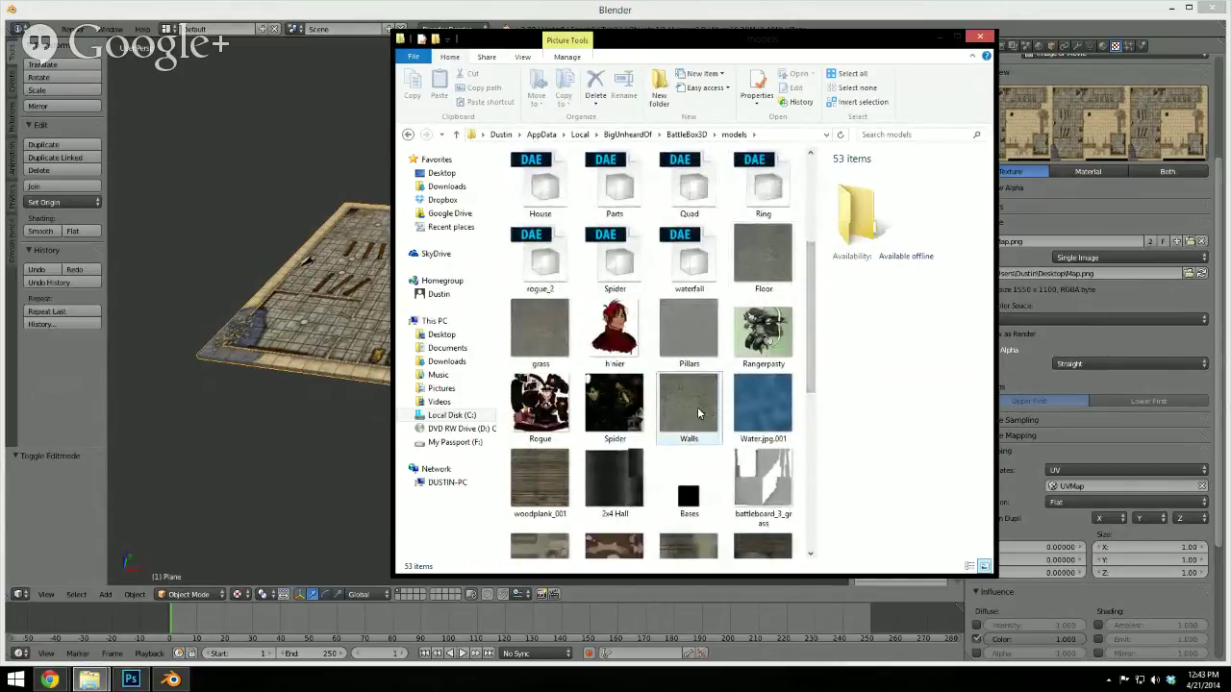
click(502, 12)
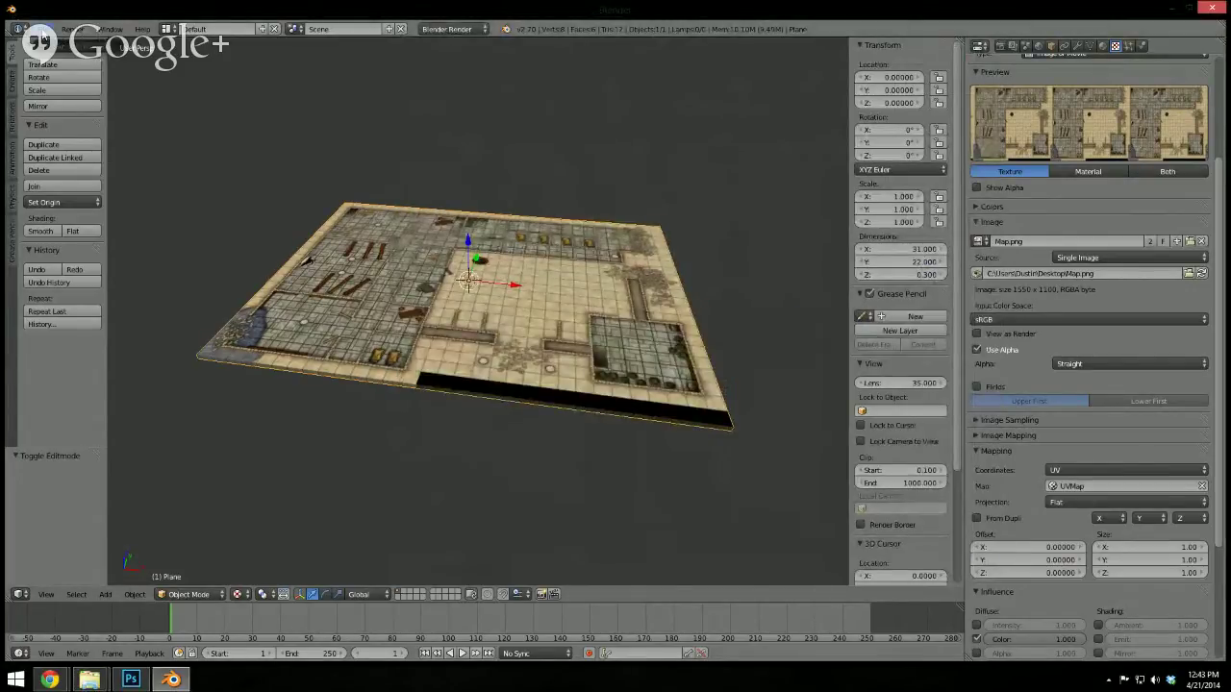
key(alt+Tab)
key(alt+Tab)
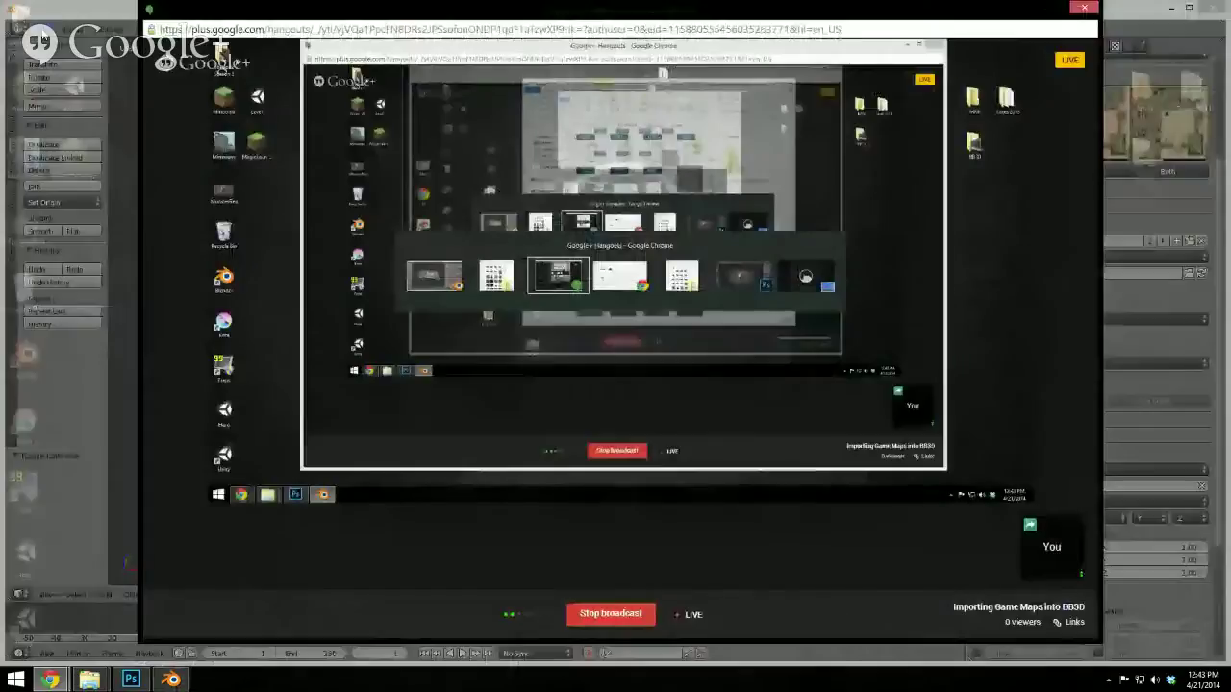
key(alt+Tab)
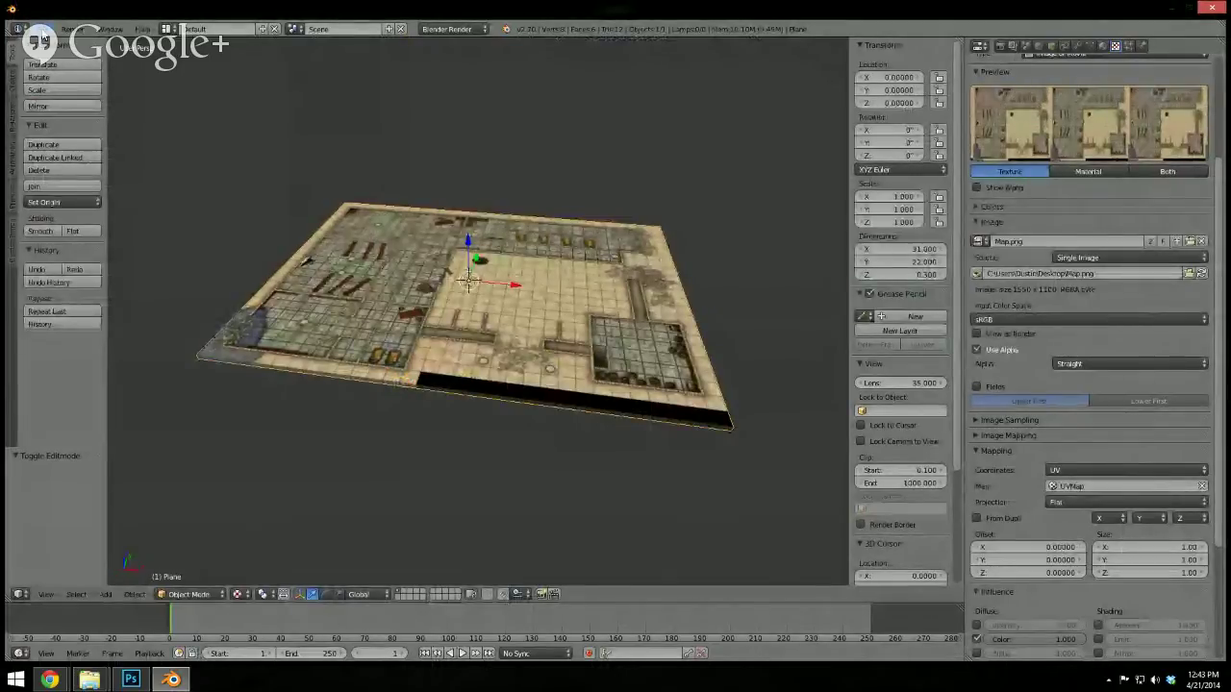
Start a Collada (.dae) export with the copied models folder path as the destination and bookmark that folder
click(42, 31)
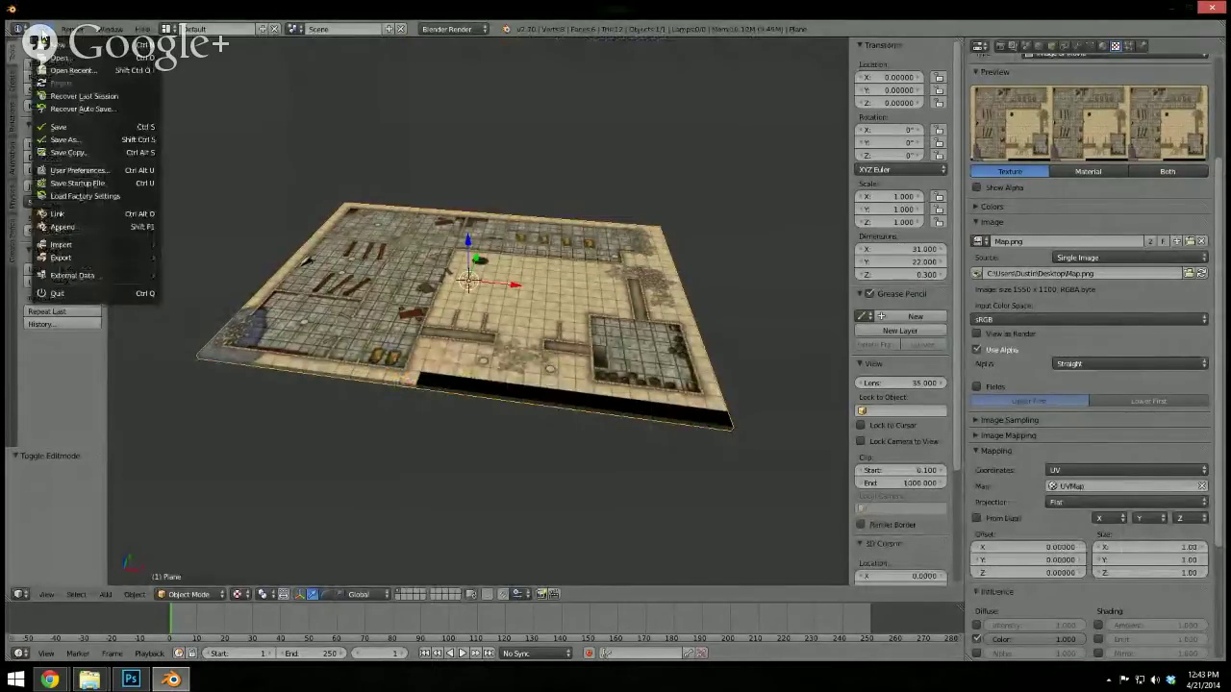
mouse_move(75, 258)
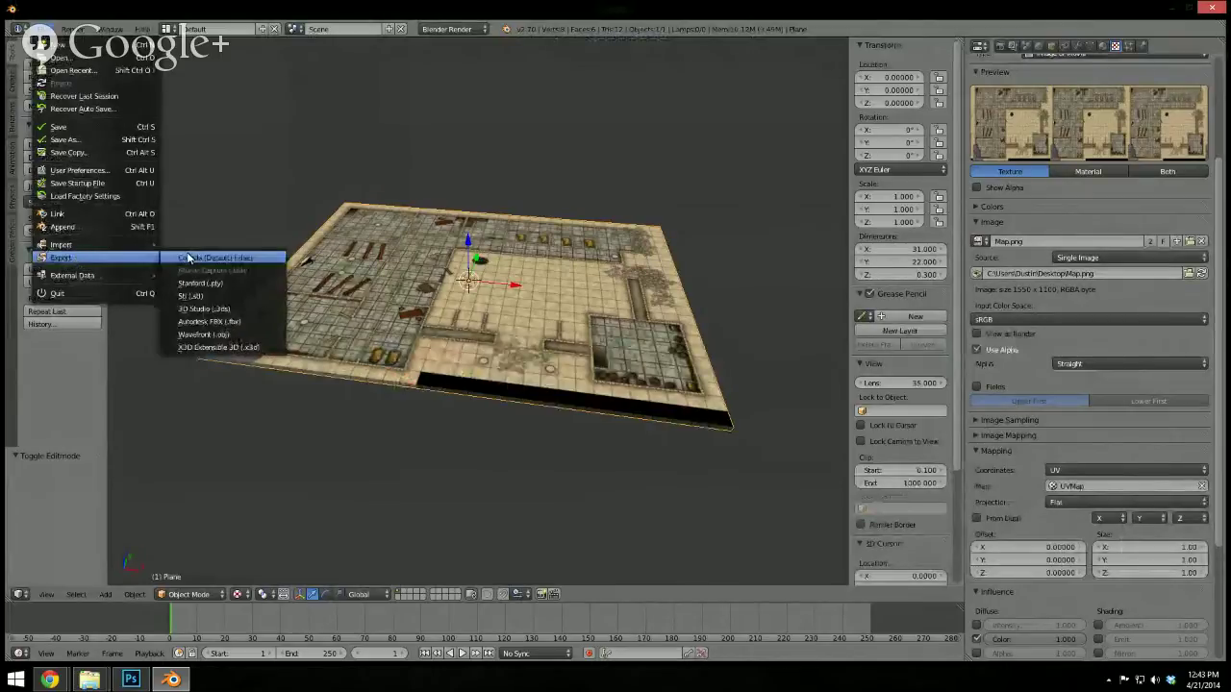
click(258, 260)
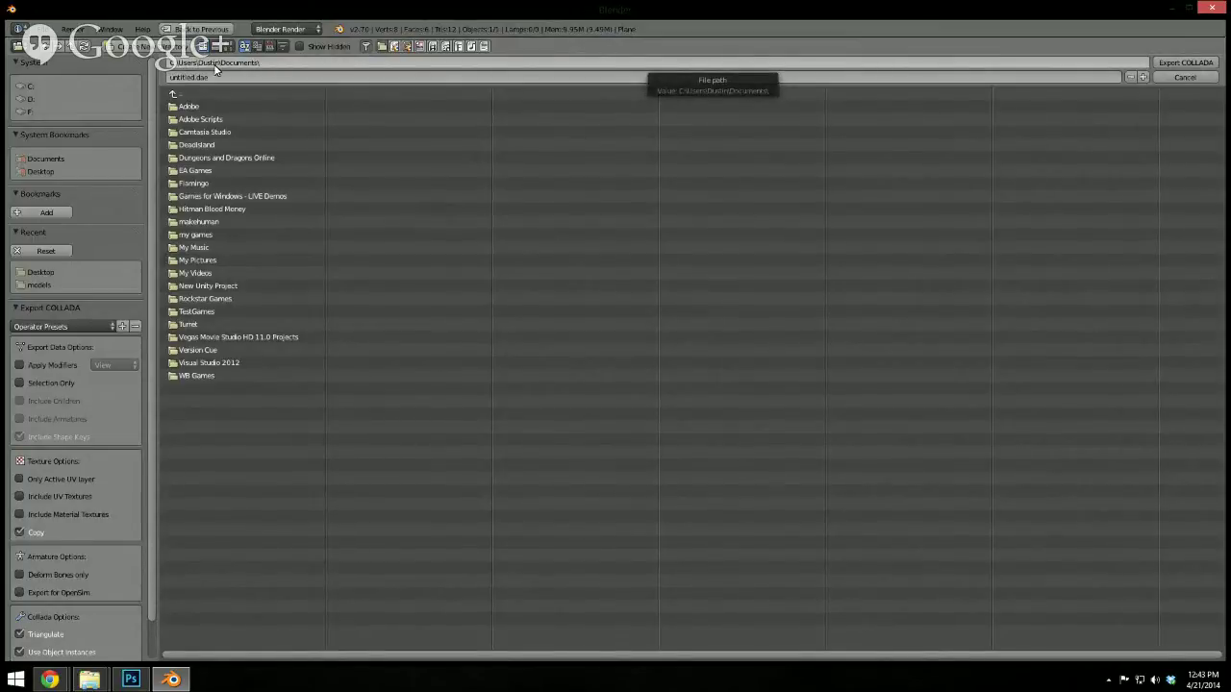
right_click(270, 64)
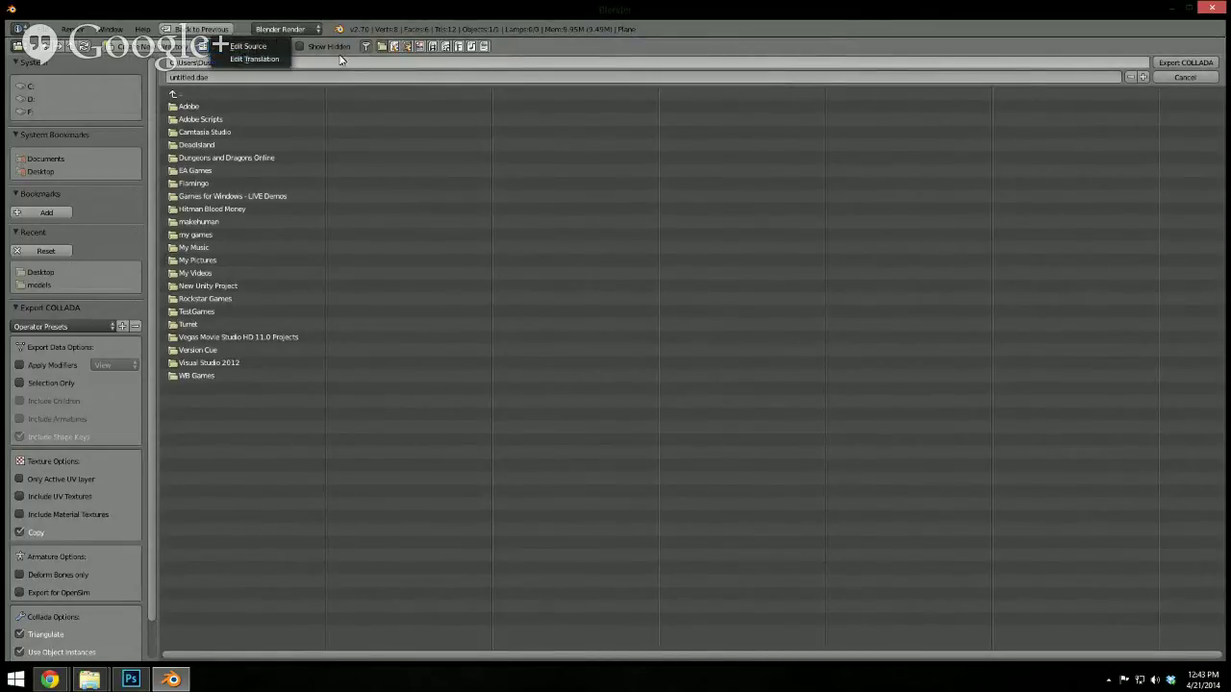
click(292, 62)
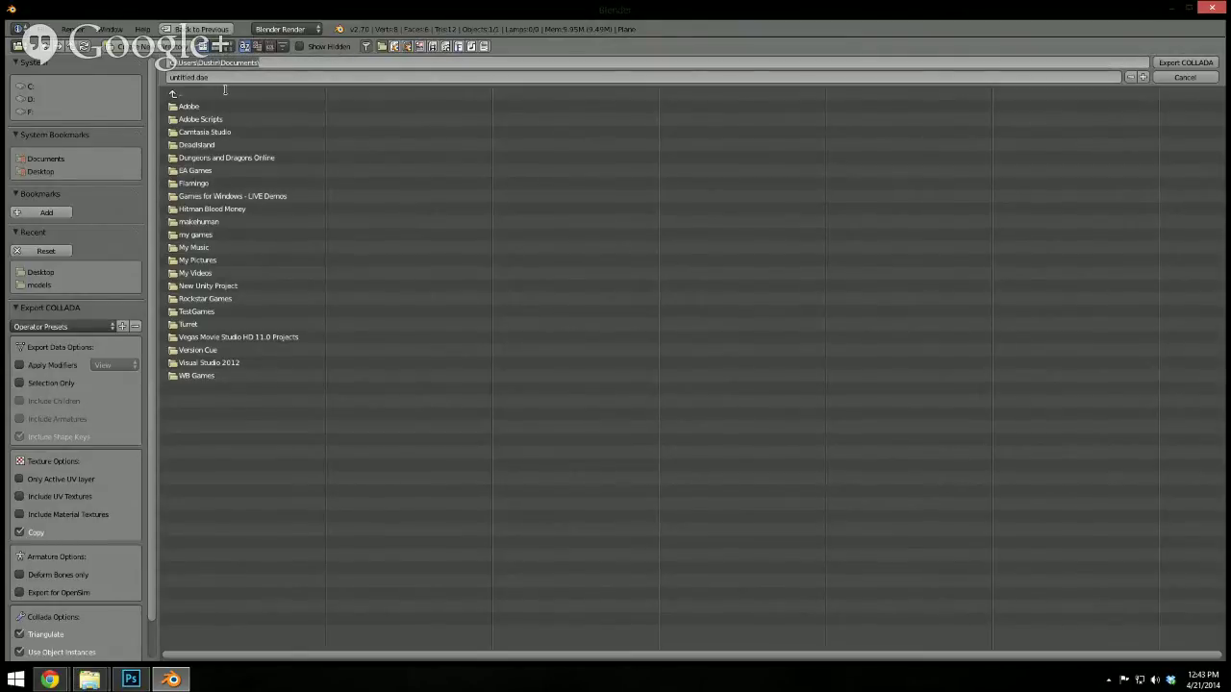
key(ctrl+v)
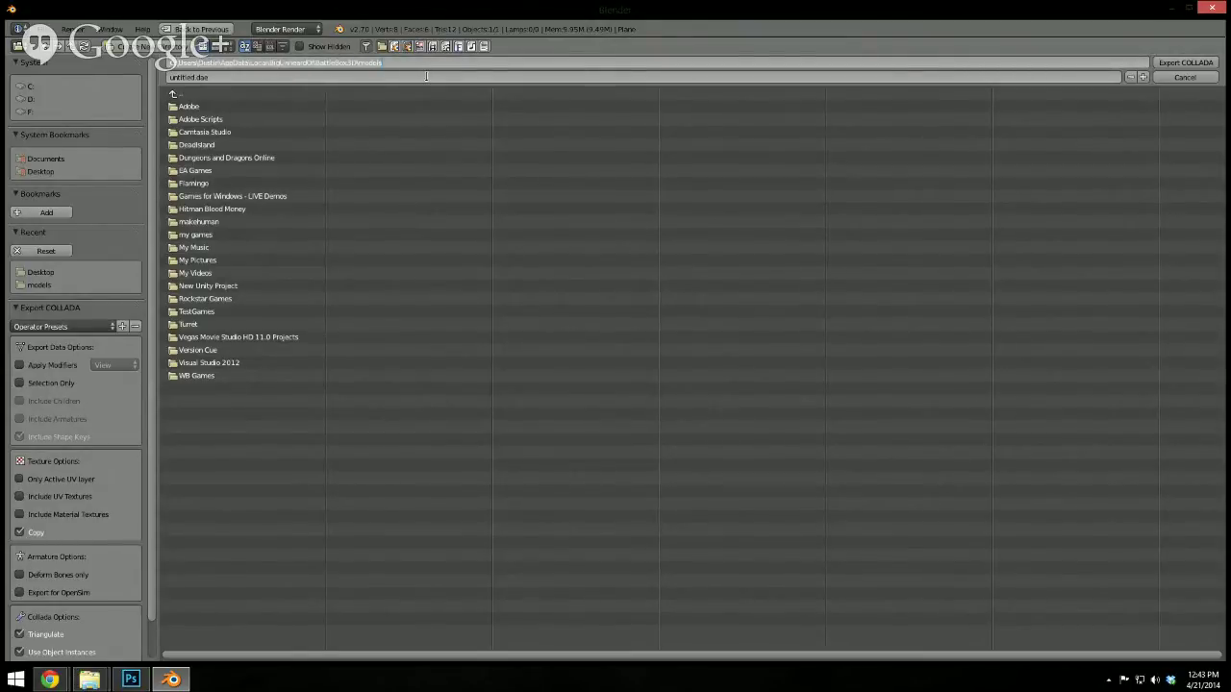
key(Return)
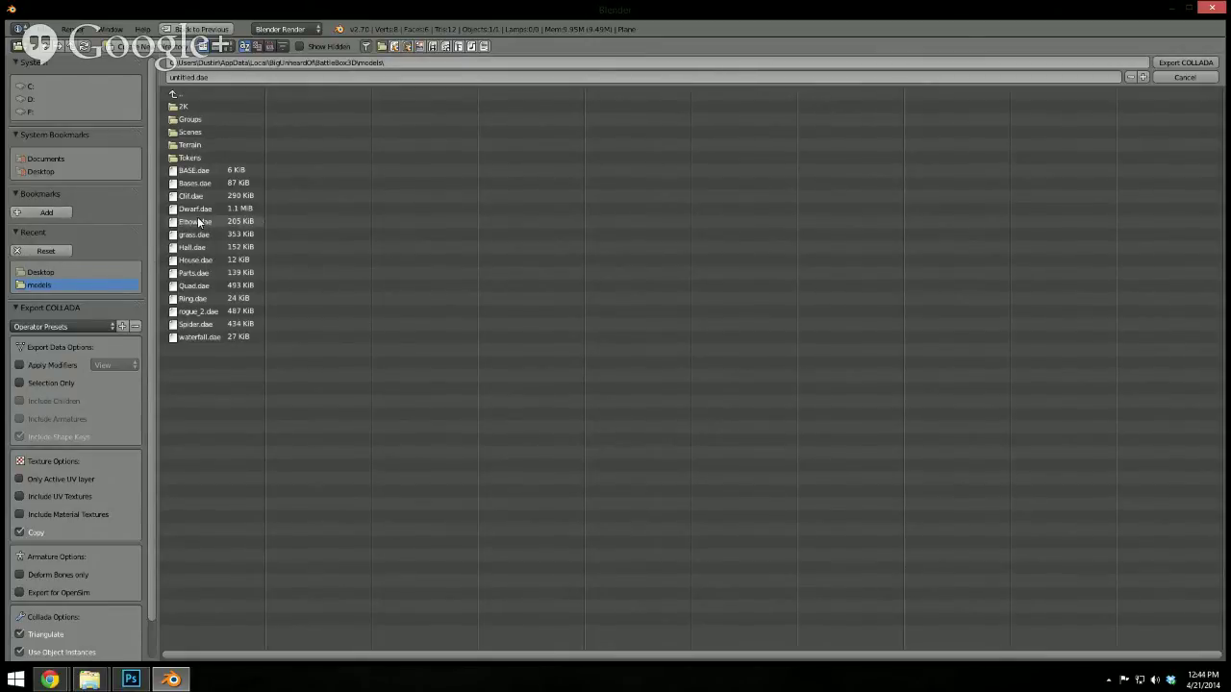
click(47, 212)
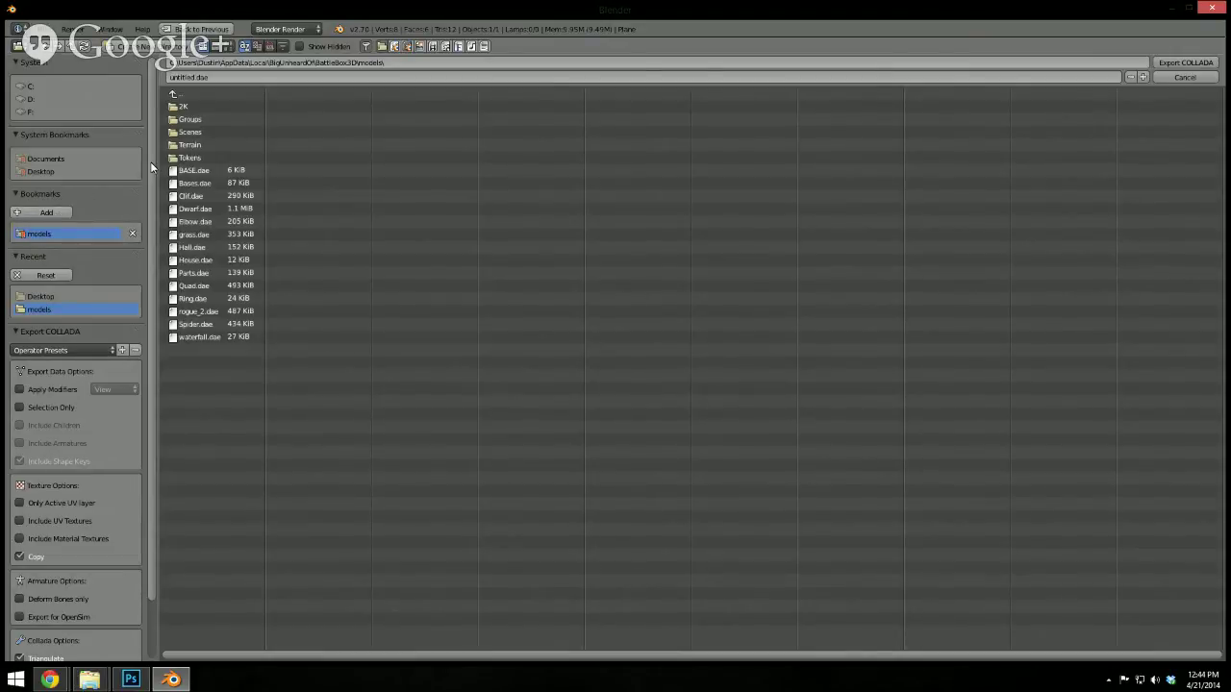
Enable Selection Only and Include Material Textures in the COLLADA export options
scroll(147, 259, down, 2)
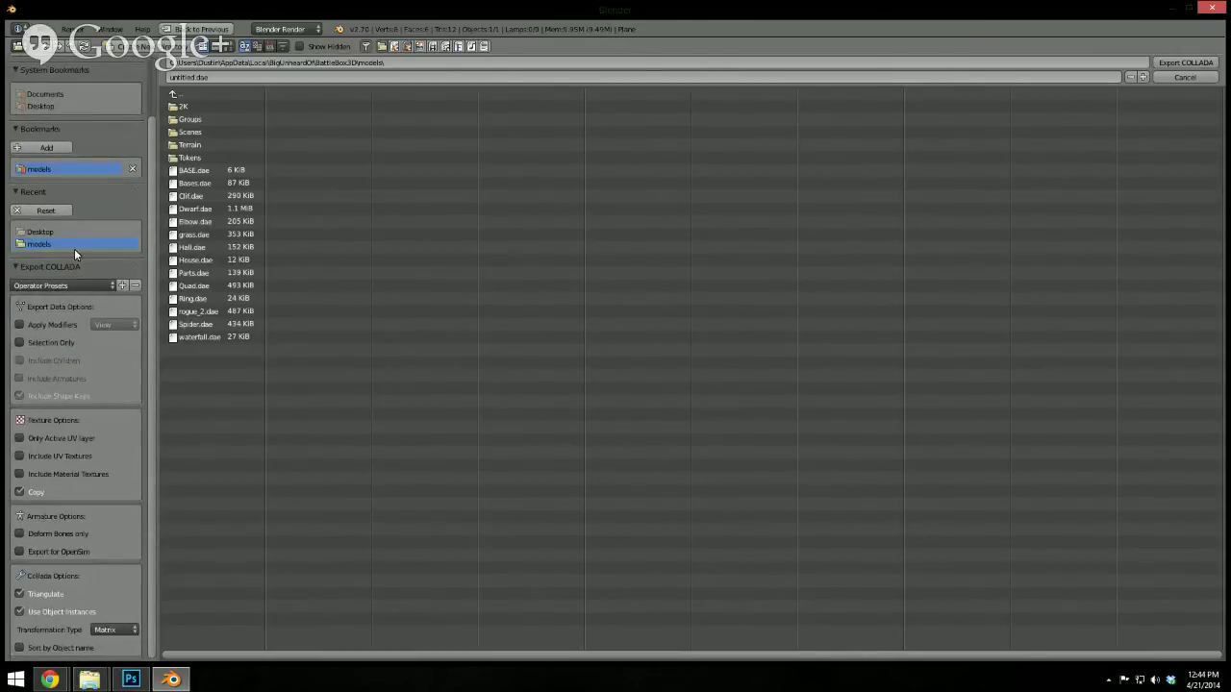
click(19, 342)
click(19, 475)
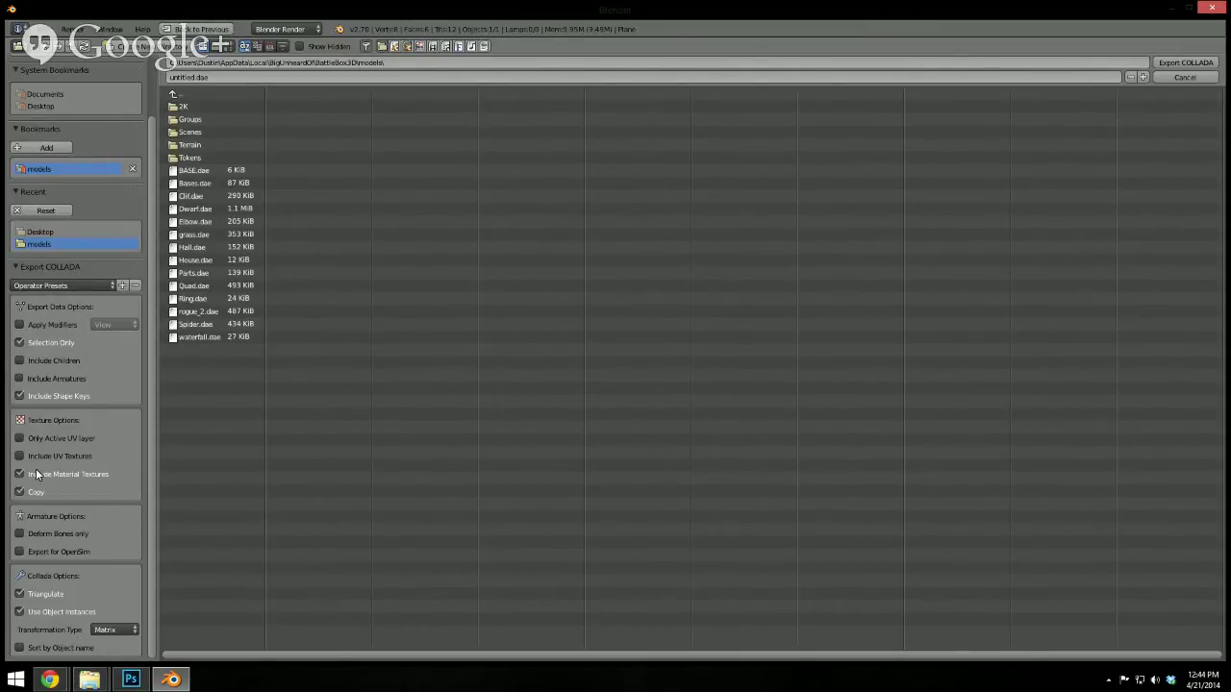
Name the COLLADA file Map and export it to the models folder
click(223, 79)
text(Map)
click(1174, 63)
click(1175, 62)
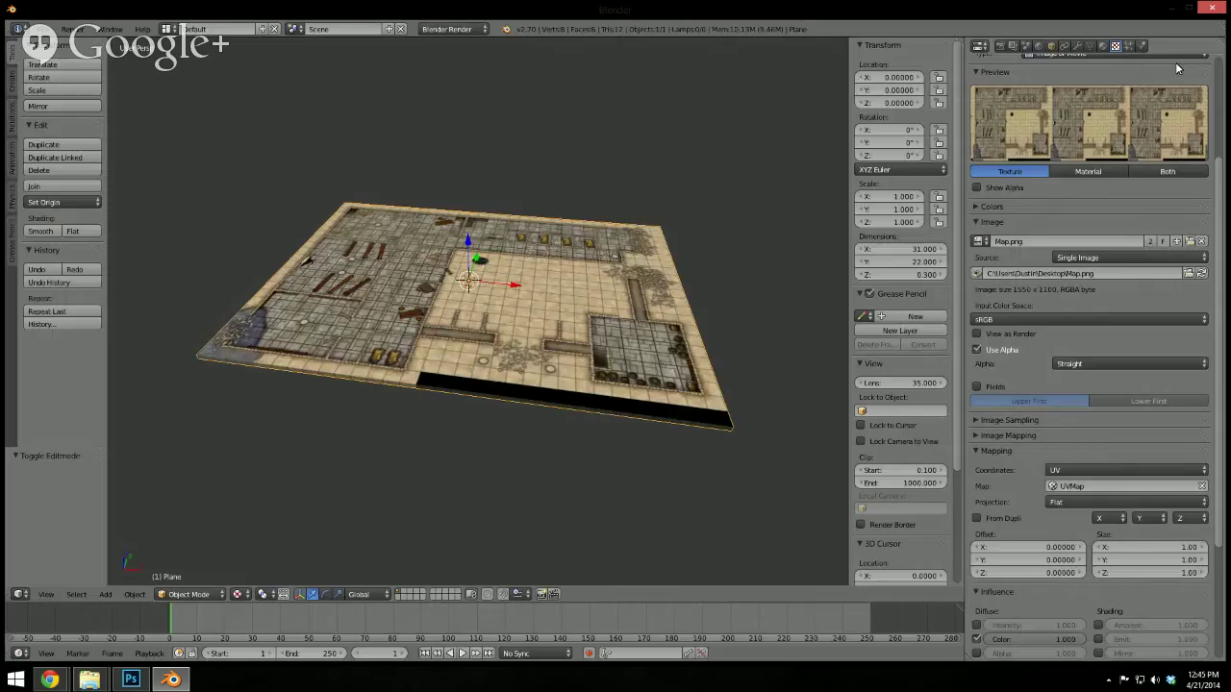
Clear the Blender and Hangouts windows out of the way and launch Battle Box 3D
click(1172, 9)
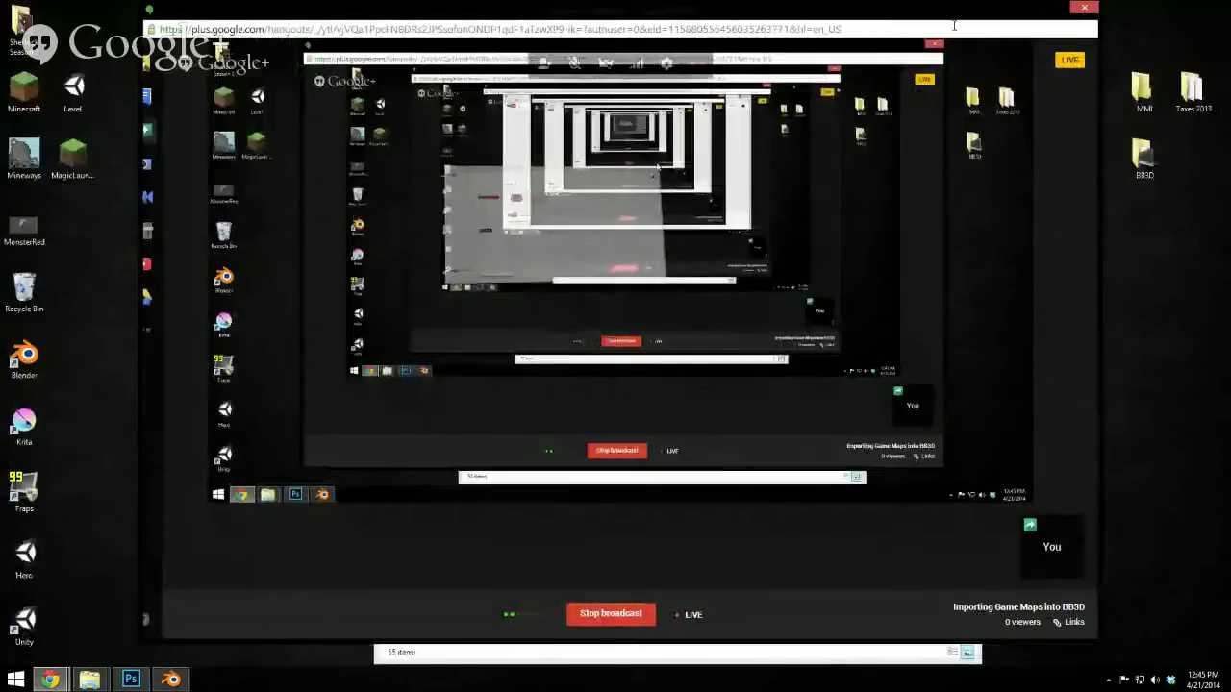
click(1040, 11)
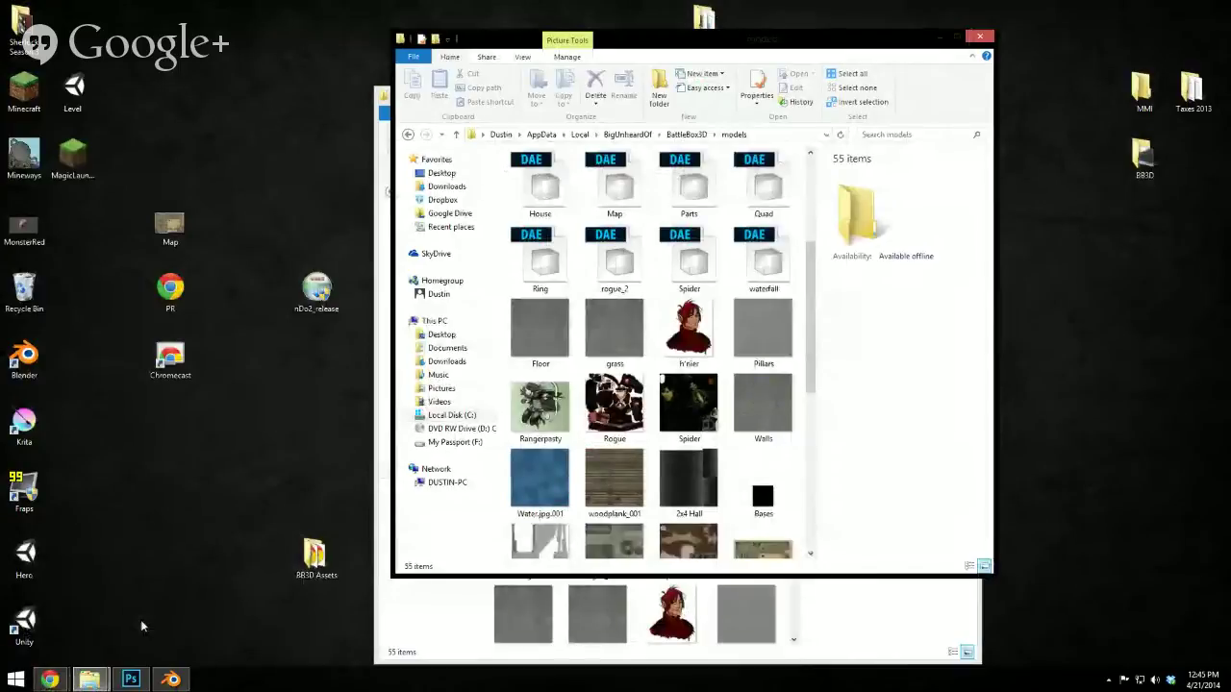
key(super)
click(135, 321)
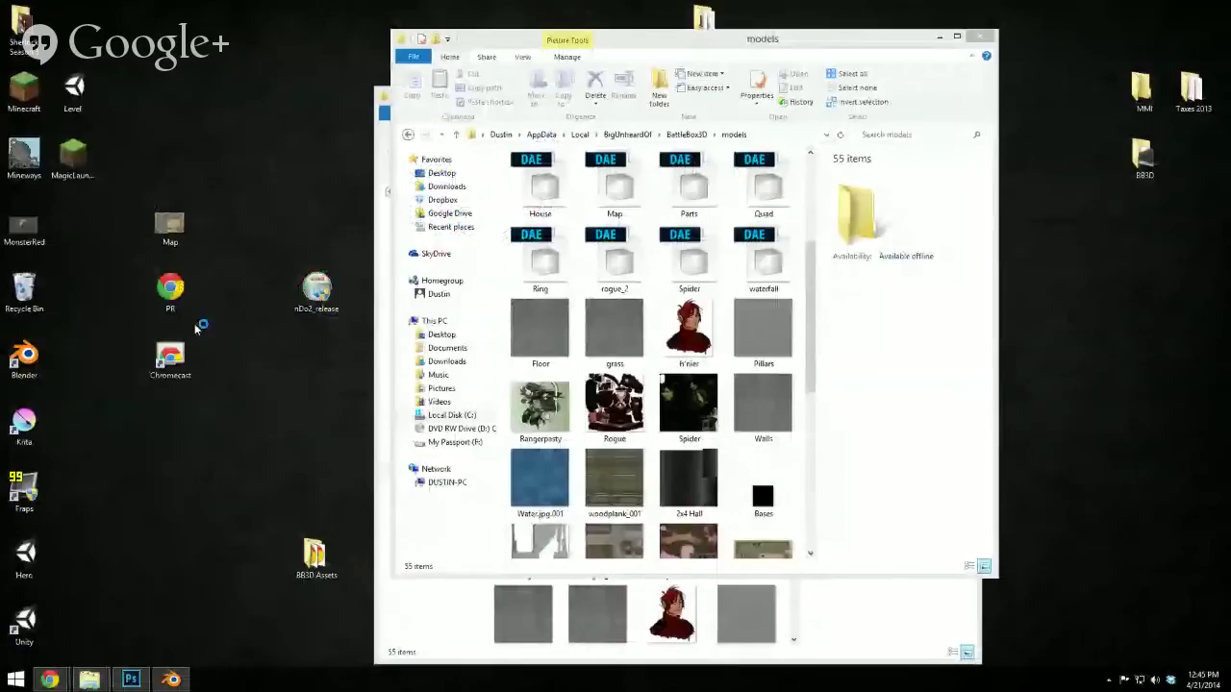
Start the game in windowed mode at a screen resolution of 1440 x 900
click(671, 390)
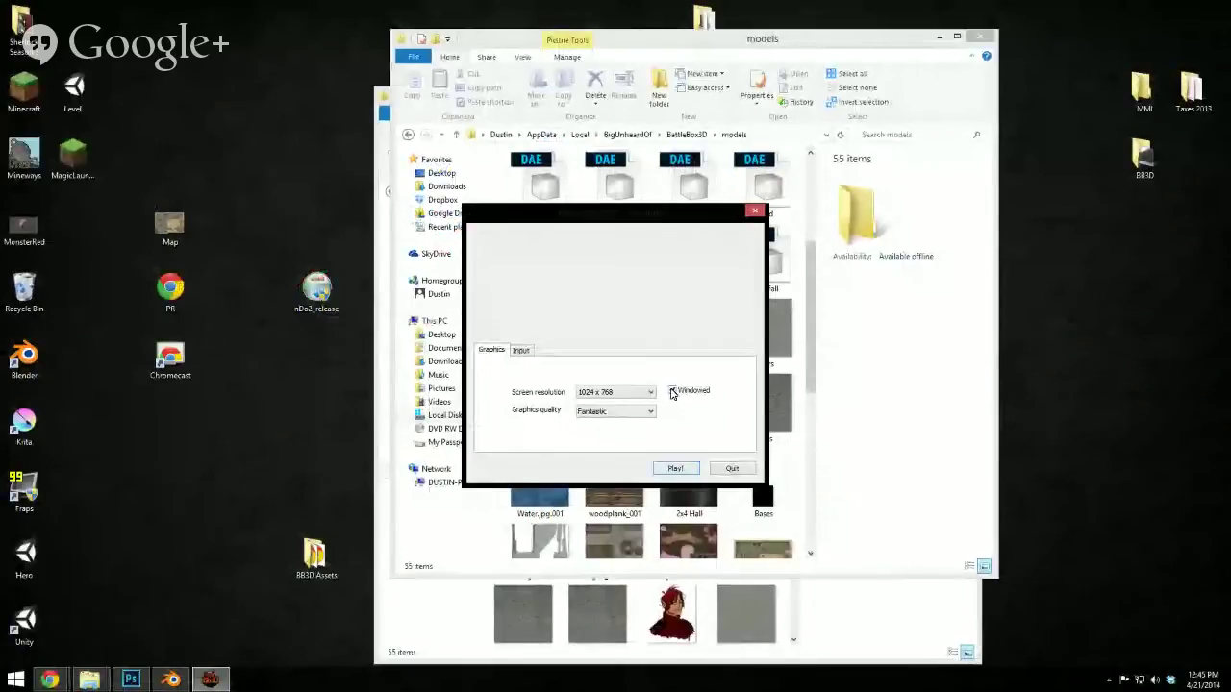
click(650, 392)
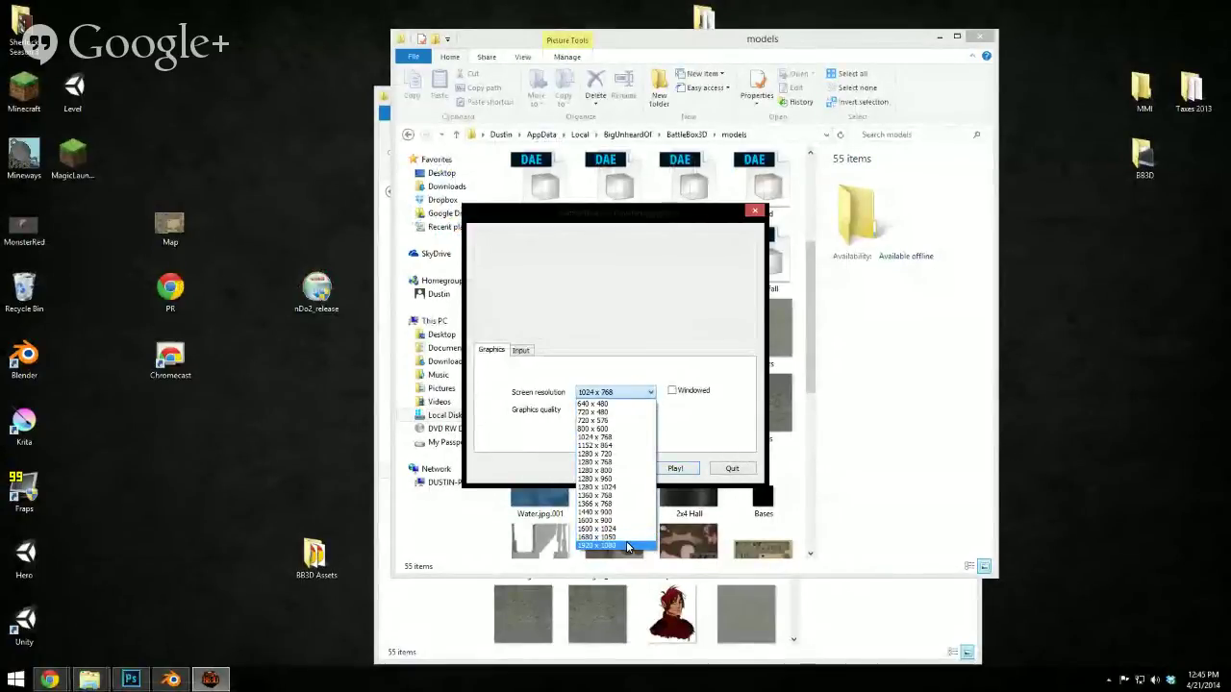
click(627, 513)
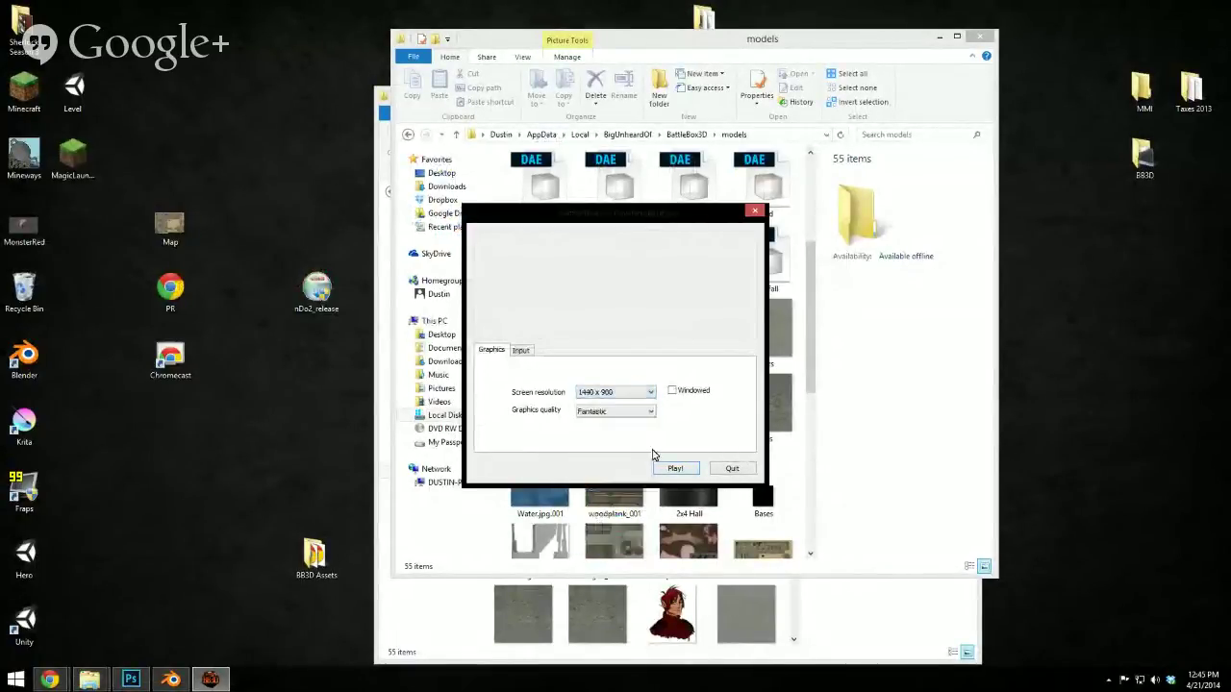
click(672, 390)
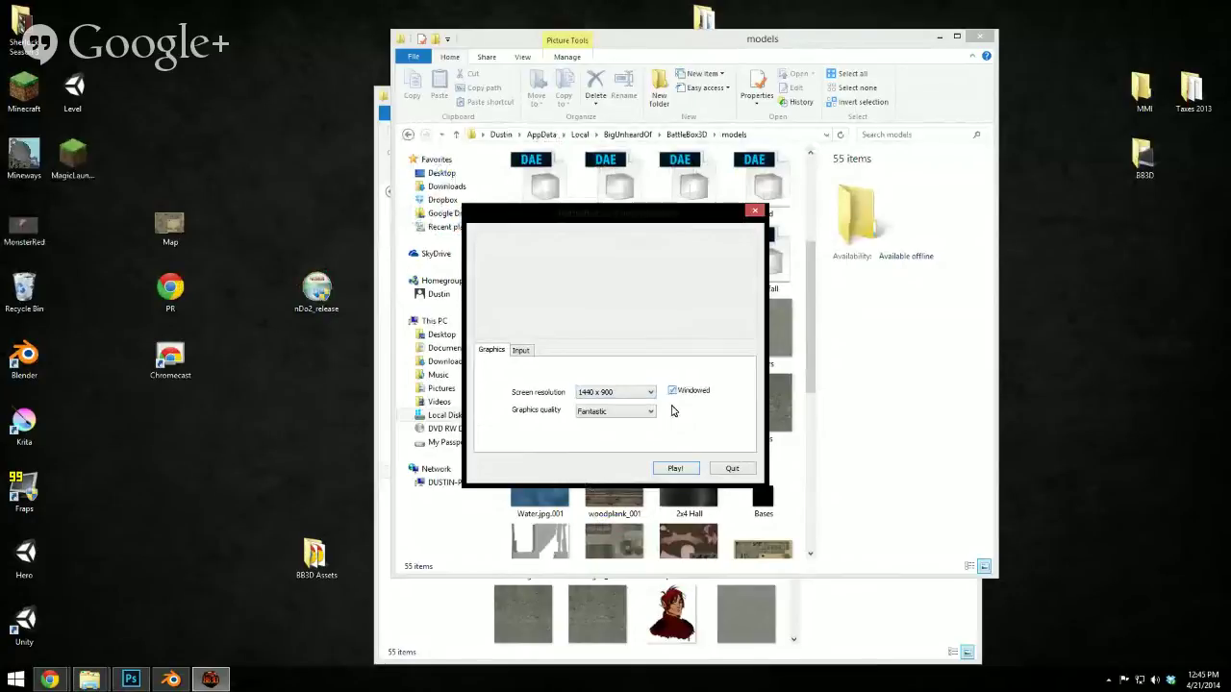
click(682, 470)
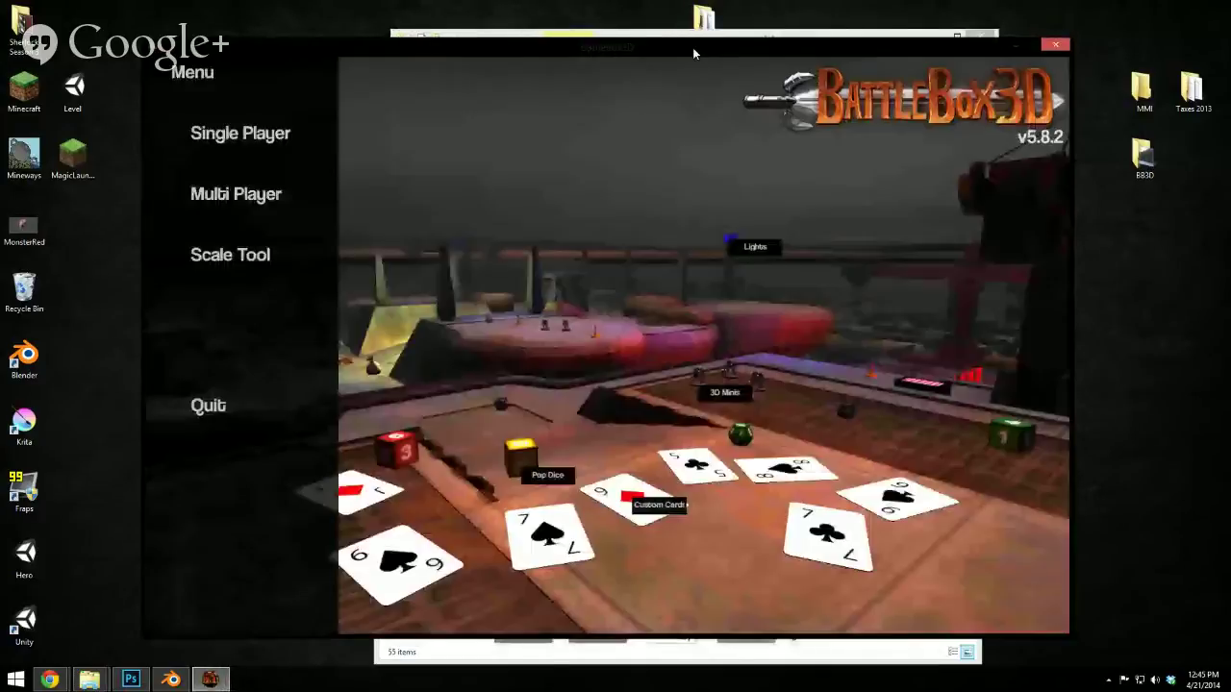
Start a single-player session and place the Map model from the library on the ground
click(240, 134)
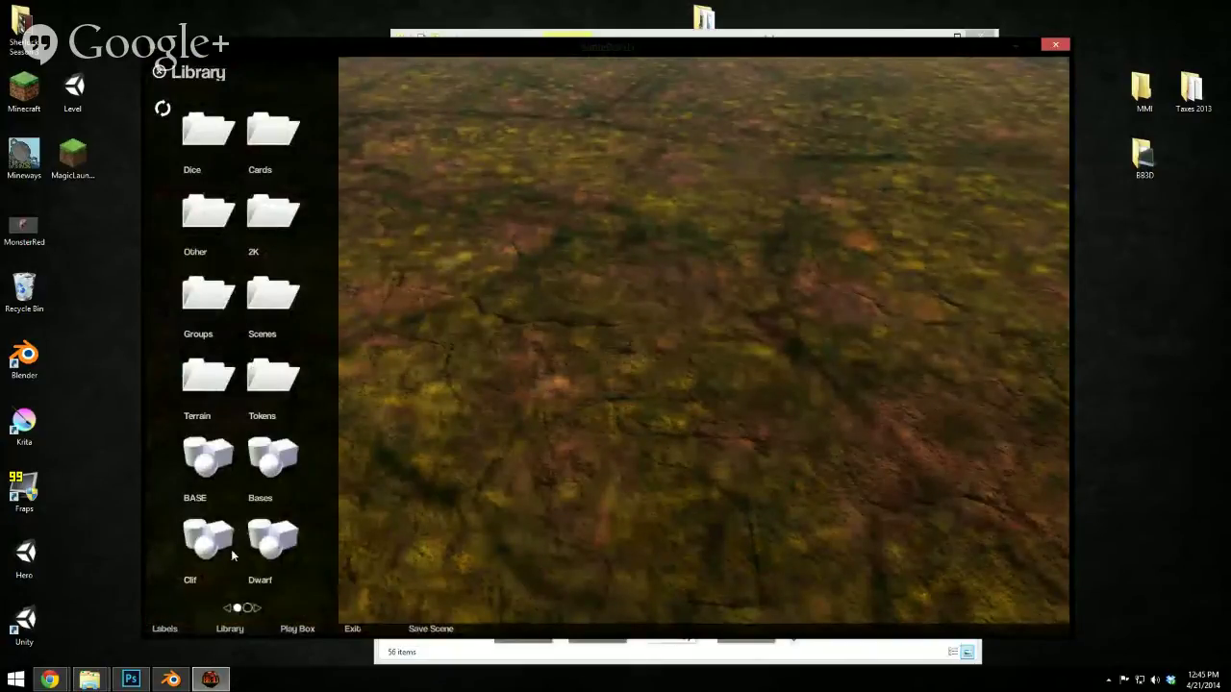
click(248, 609)
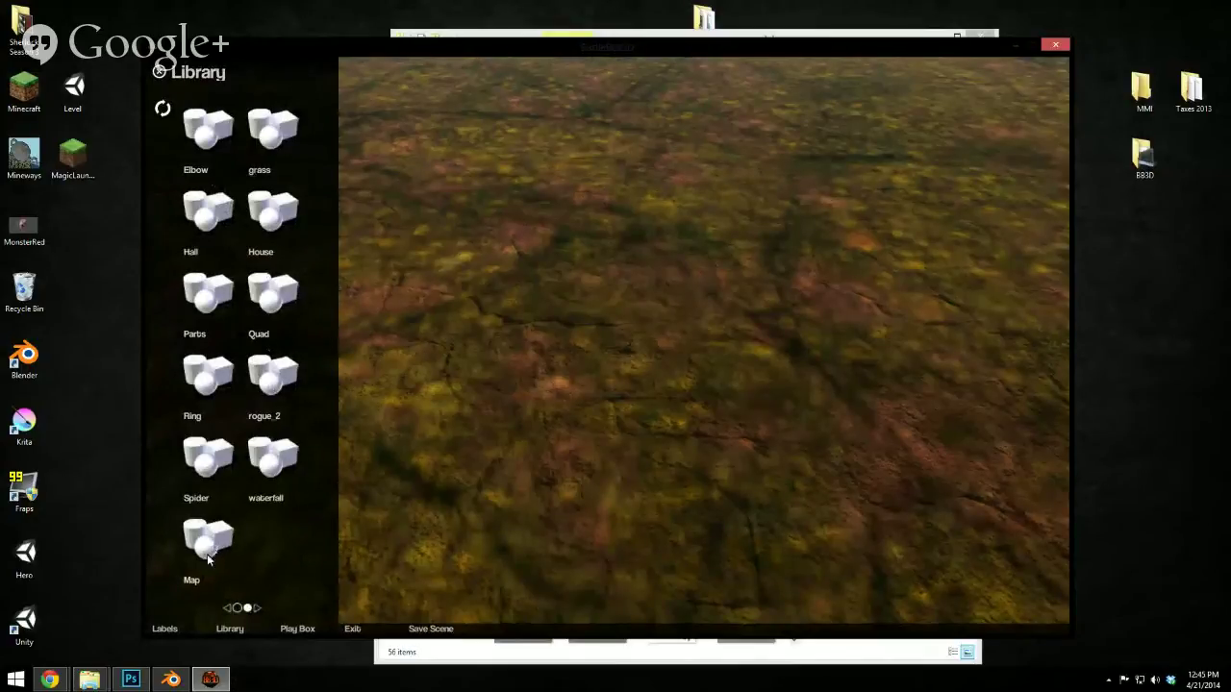
click(597, 318)
middle_drag(597, 318, 700, 280)
key(Escape)
middle_drag(634, 303, 206, 138)
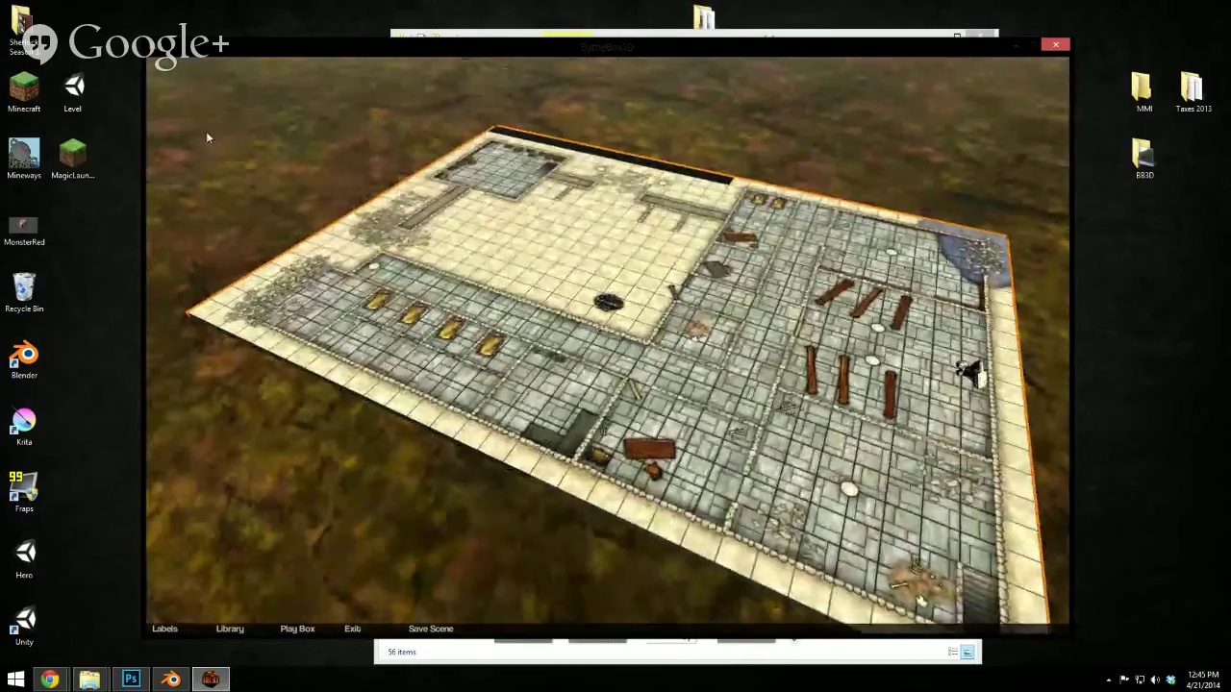
Place three Token pieces from the library's Other folder on the map around the central hall
mouse_move(163, 183)
click(158, 72)
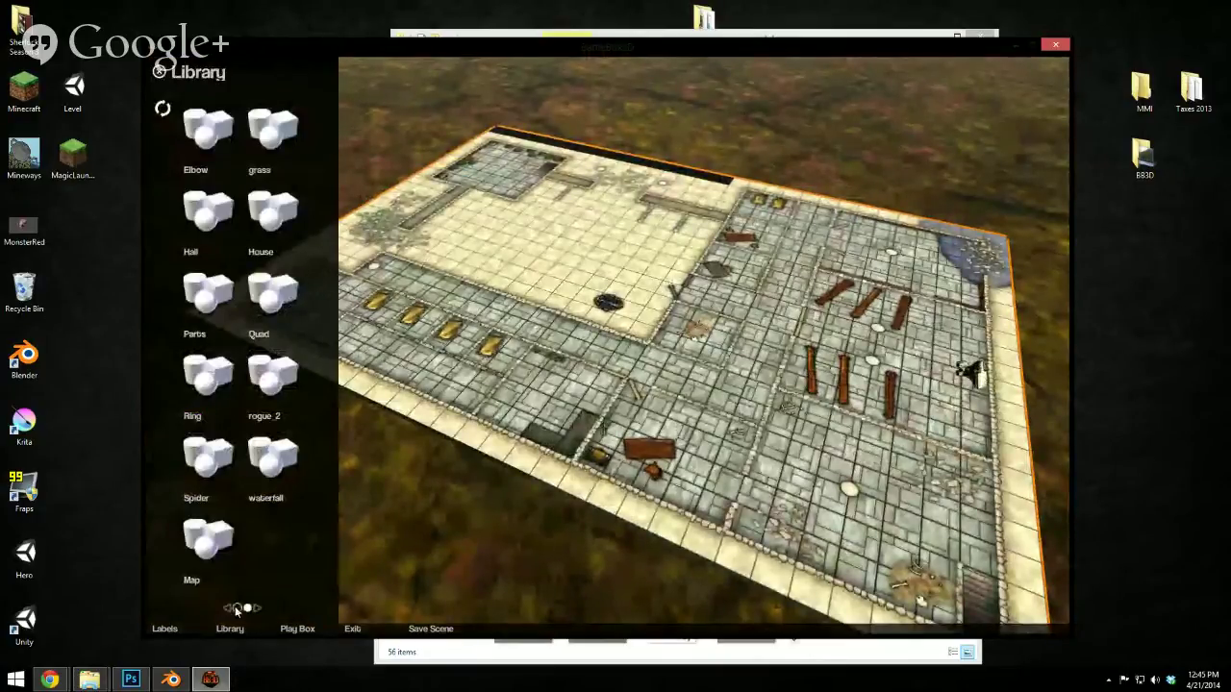
click(235, 609)
click(213, 236)
click(272, 380)
click(459, 357)
click(566, 361)
click(655, 328)
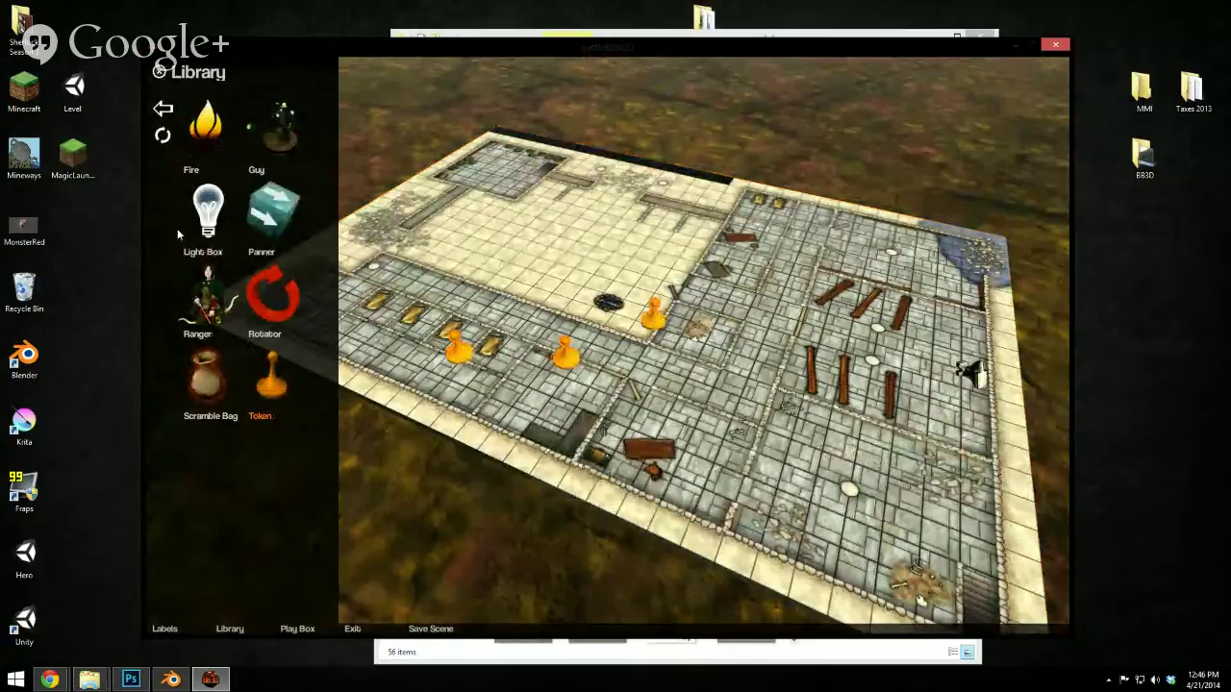
Place three 20 Sided Dice from the library's Dice folder on the map
click(161, 111)
click(206, 133)
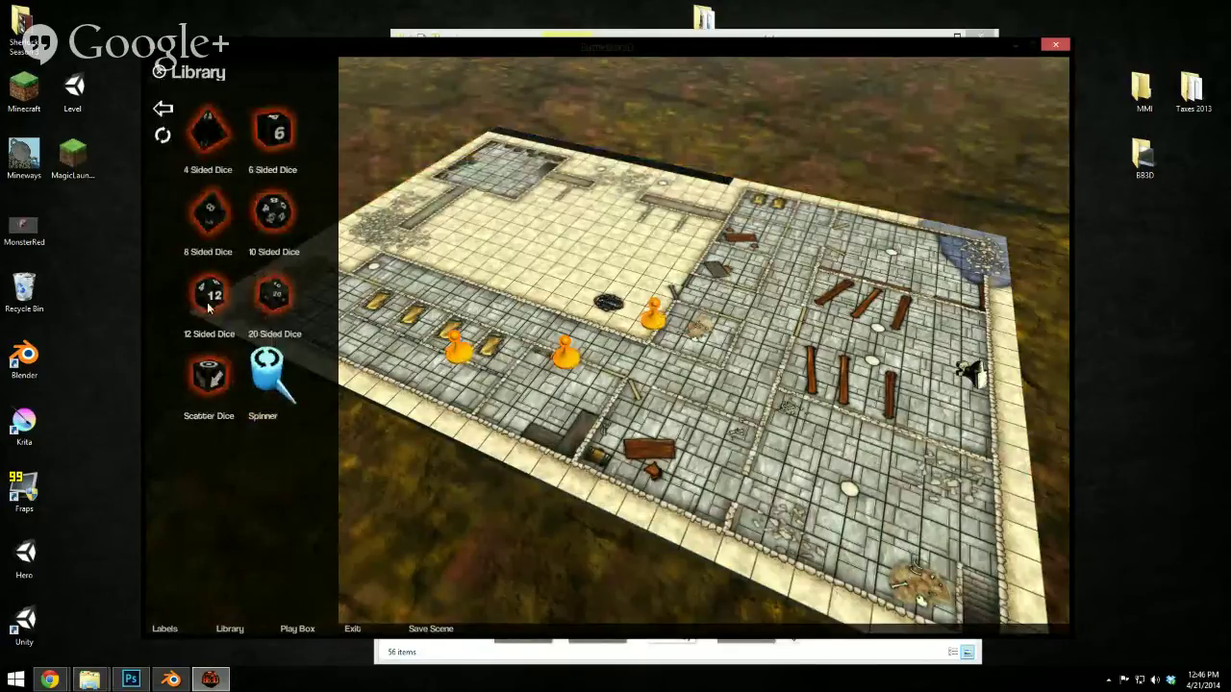
click(273, 300)
click(570, 279)
click(643, 264)
click(784, 283)
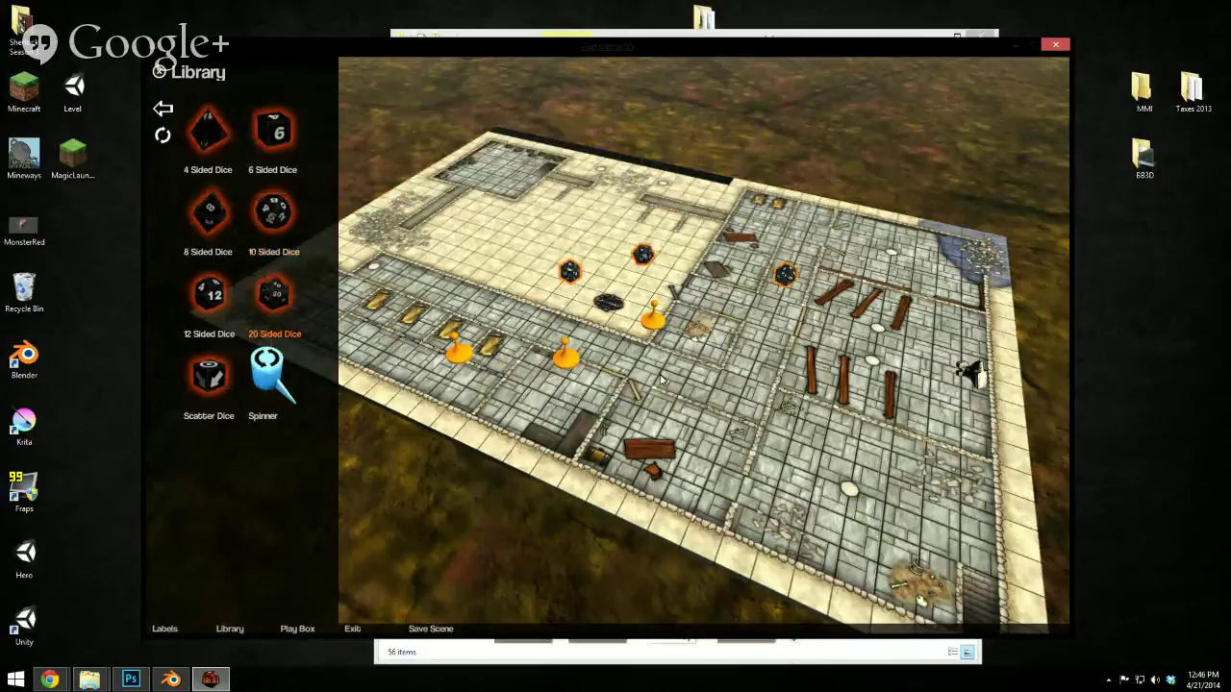
Recolor the token beside the dark round pit to green and close the side panels
click(969, 373)
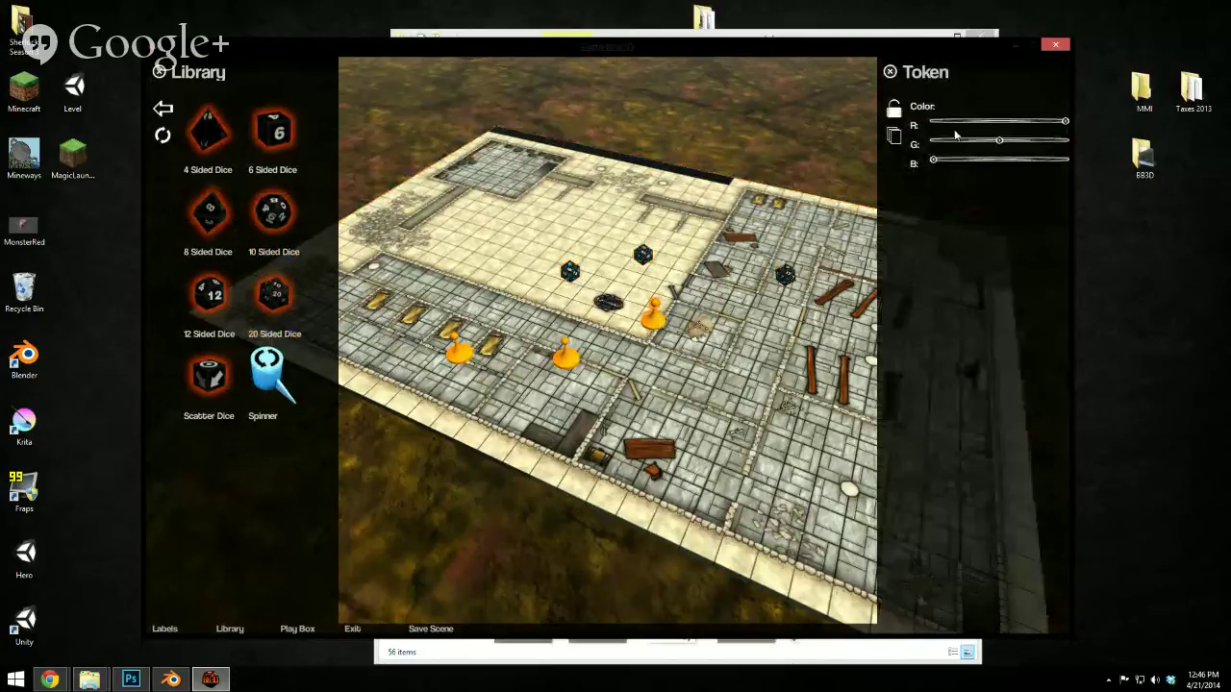
drag(999, 140, 967, 138)
click(679, 204)
middle_drag(681, 201, 682, 191)
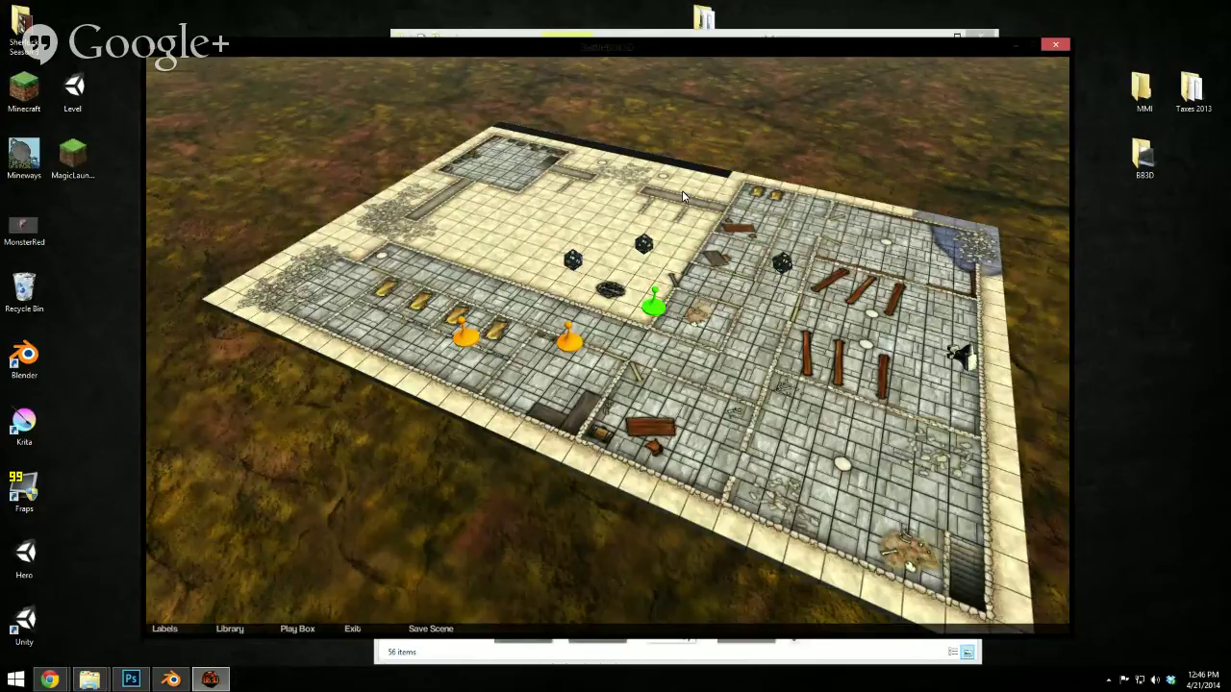
Switch to the Google+ Hangouts broadcast window
key(alt+Tab)
key(Tab)
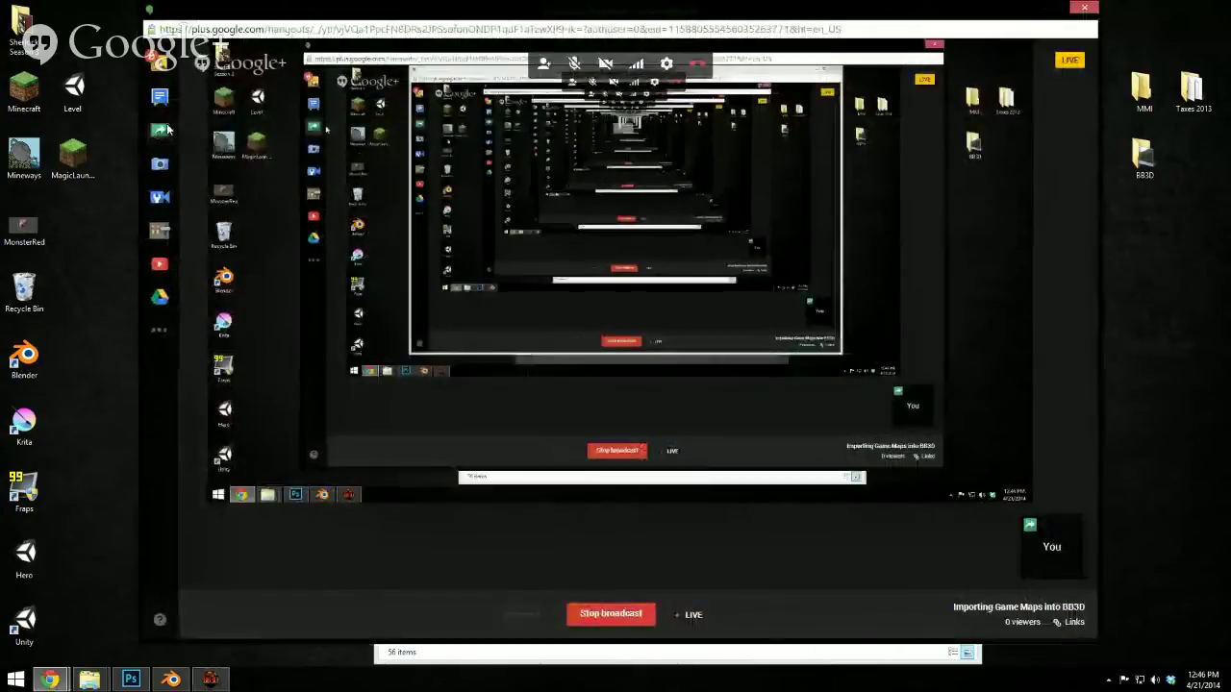